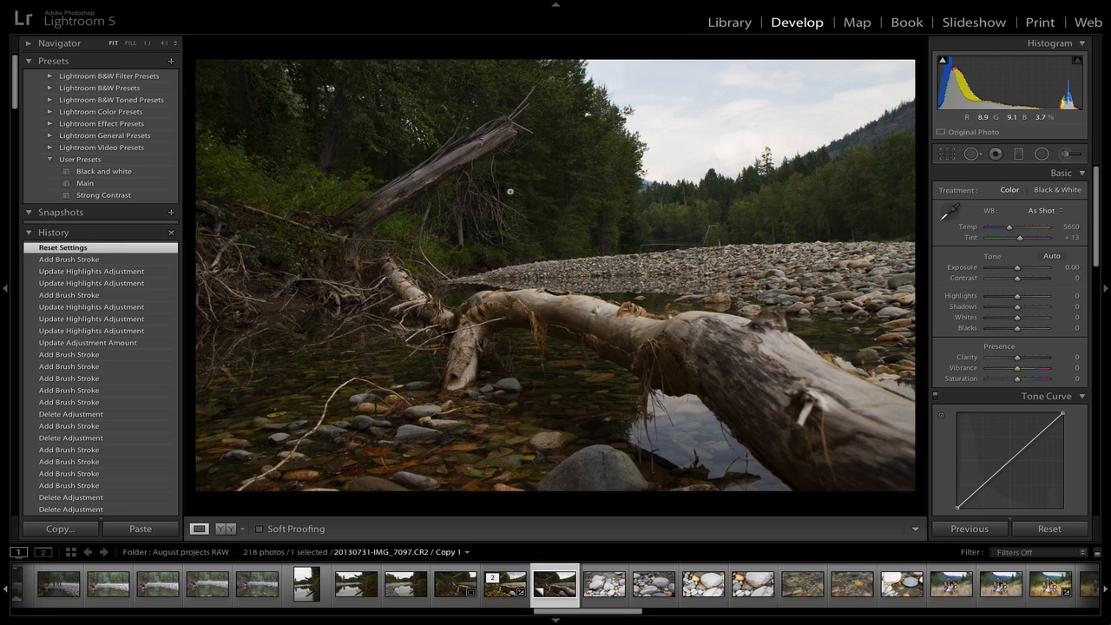
Create a virtual copy of the river photo and select that copy for editing
{"action": "left_click", "coordinate": [512, 577]}
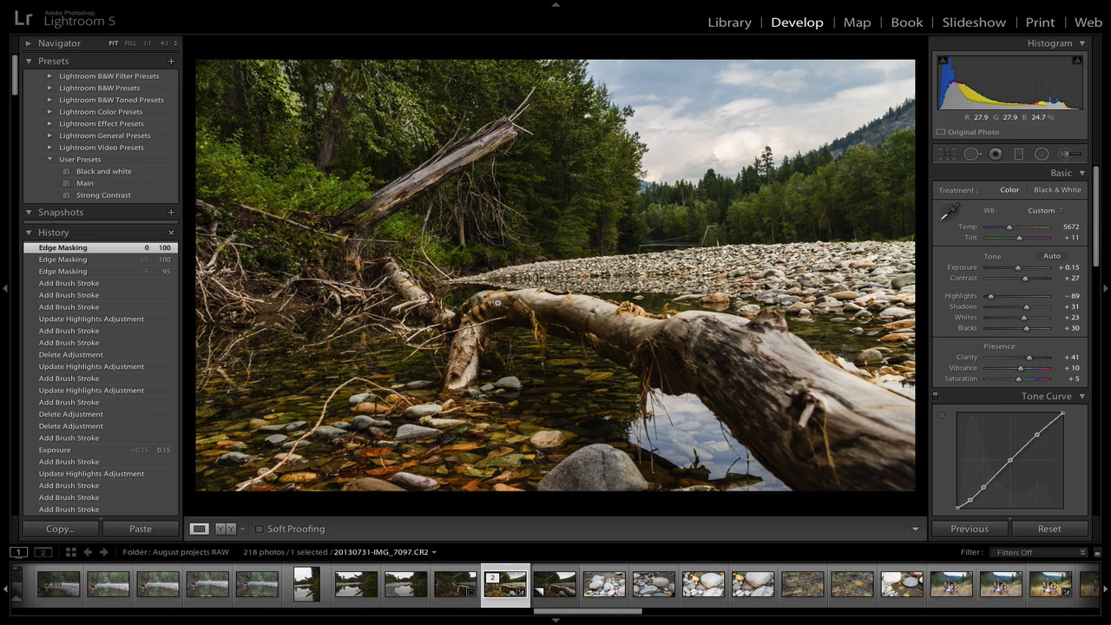
{"action": "key", "text": "ctrl+apostrophe"}
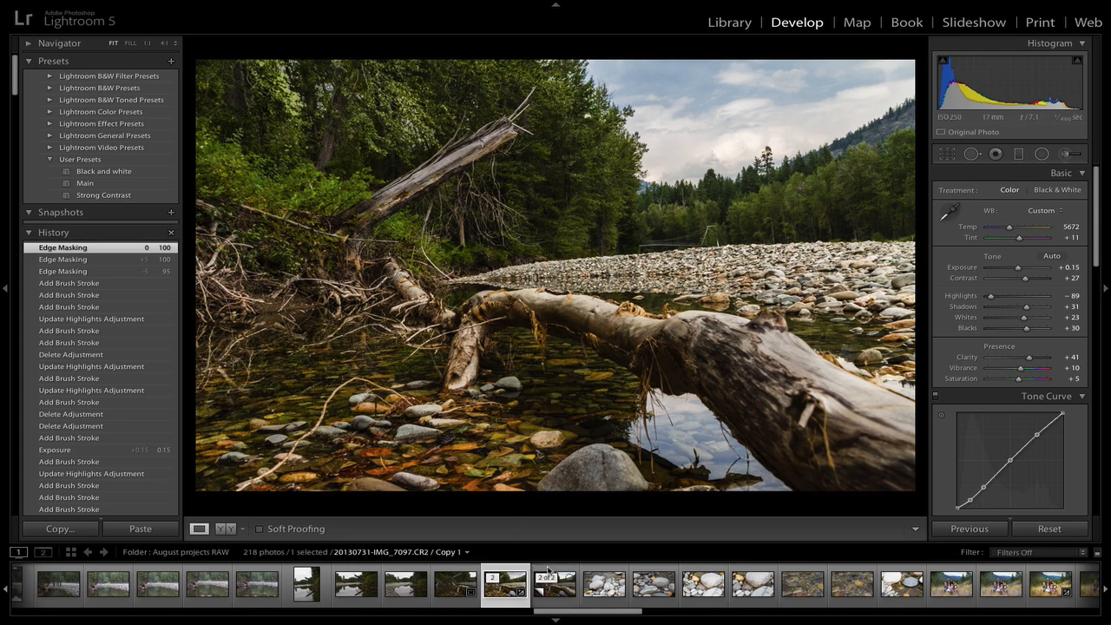
{"action": "left_click", "coordinate": [549, 571]}
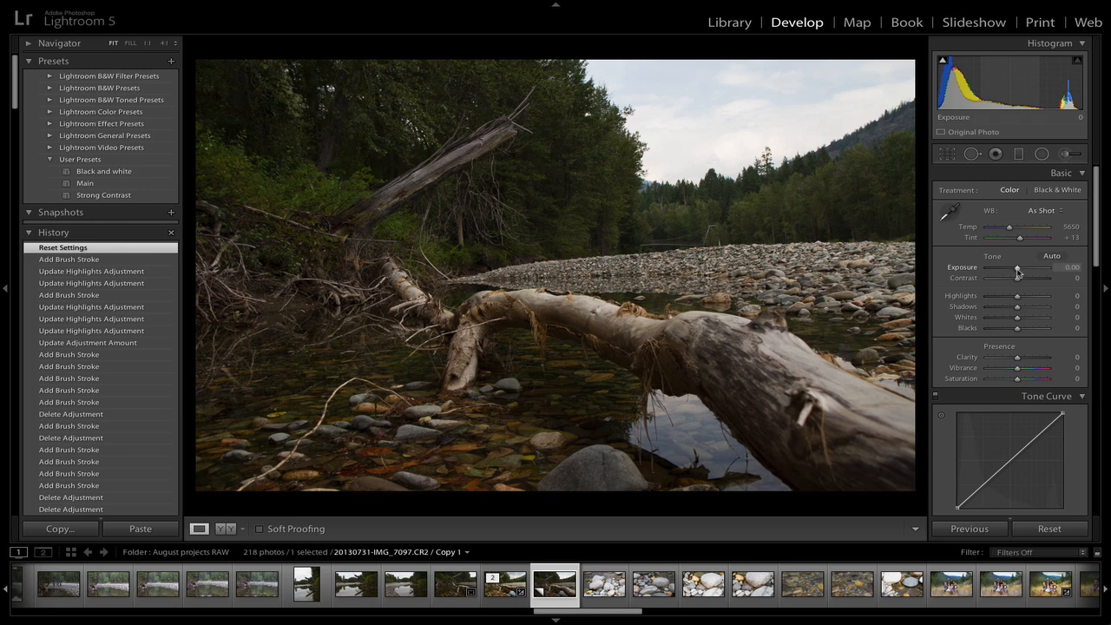
Raise exposure to +0.15 and contrast to +28
{"action": "left_click_drag", "start_coordinate": [1017, 271], "coordinate": [1019, 271]}
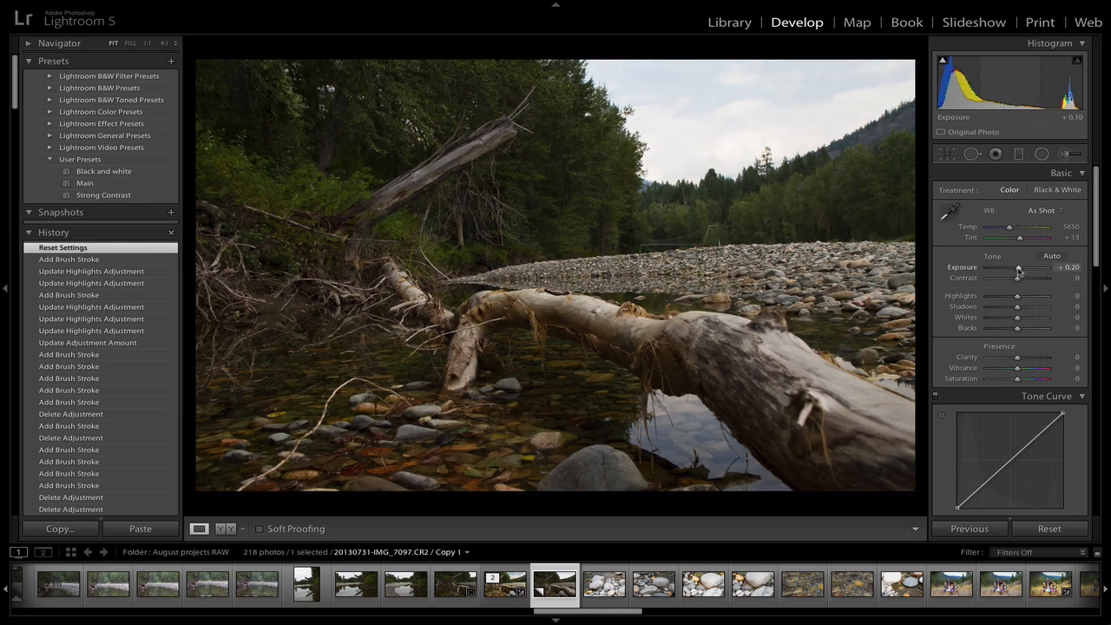
{"action": "left_click_drag", "start_coordinate": [1019, 271], "coordinate": [1020, 272]}
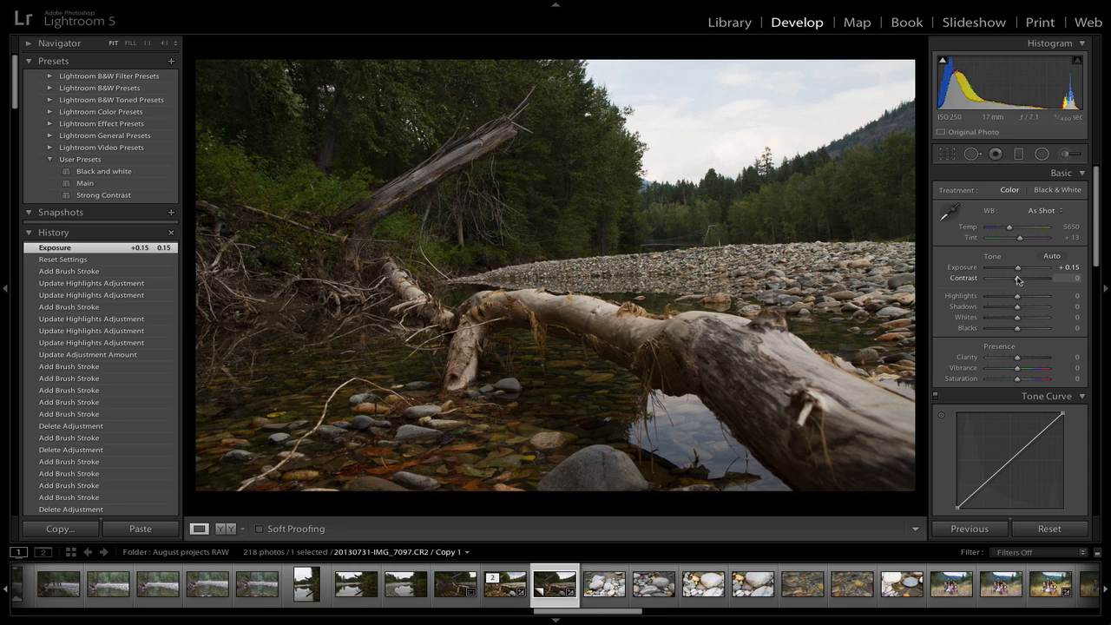
{"action": "left_click_drag", "start_coordinate": [1018, 280], "coordinate": [1026, 280]}
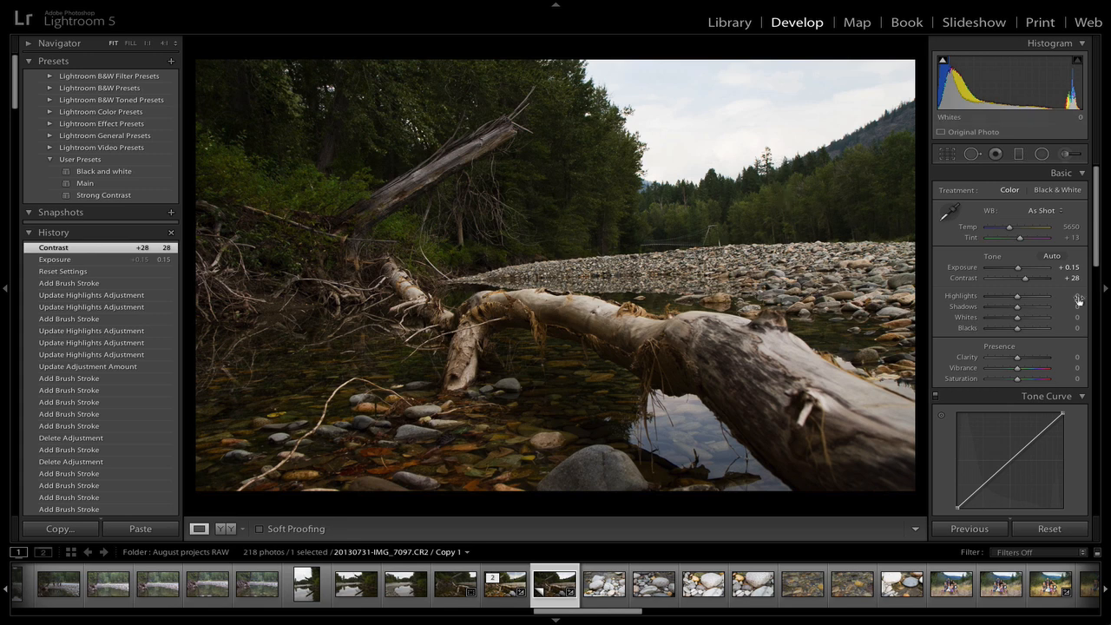
Set highlights to -89, shadows to +31, whites to +23, blacks to +30 and clarity to +42
{"action": "left_click_drag", "start_coordinate": [1019, 297], "coordinate": [992, 297]}
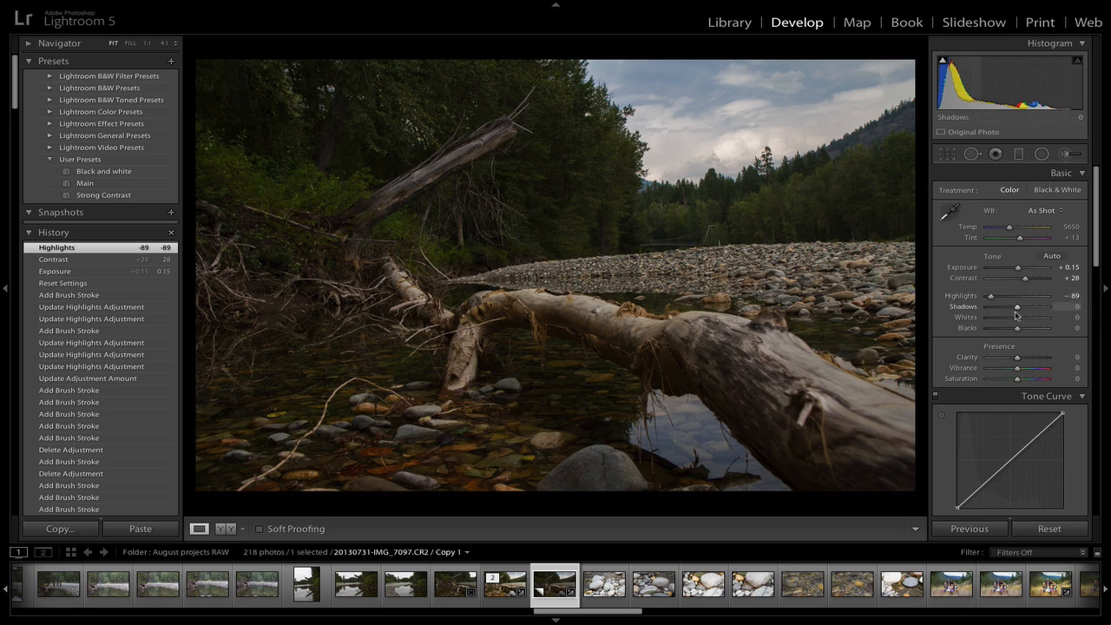
{"action": "left_click_drag", "start_coordinate": [1021, 311], "coordinate": [1030, 312]}
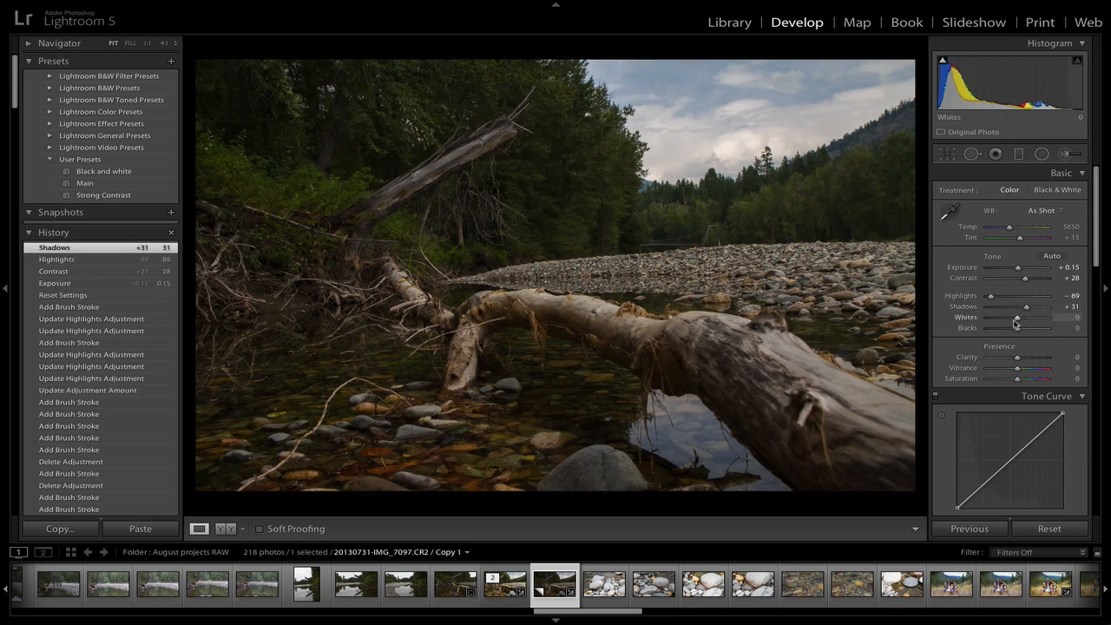
{"action": "left_click_drag", "start_coordinate": [1021, 319], "coordinate": [1031, 360]}
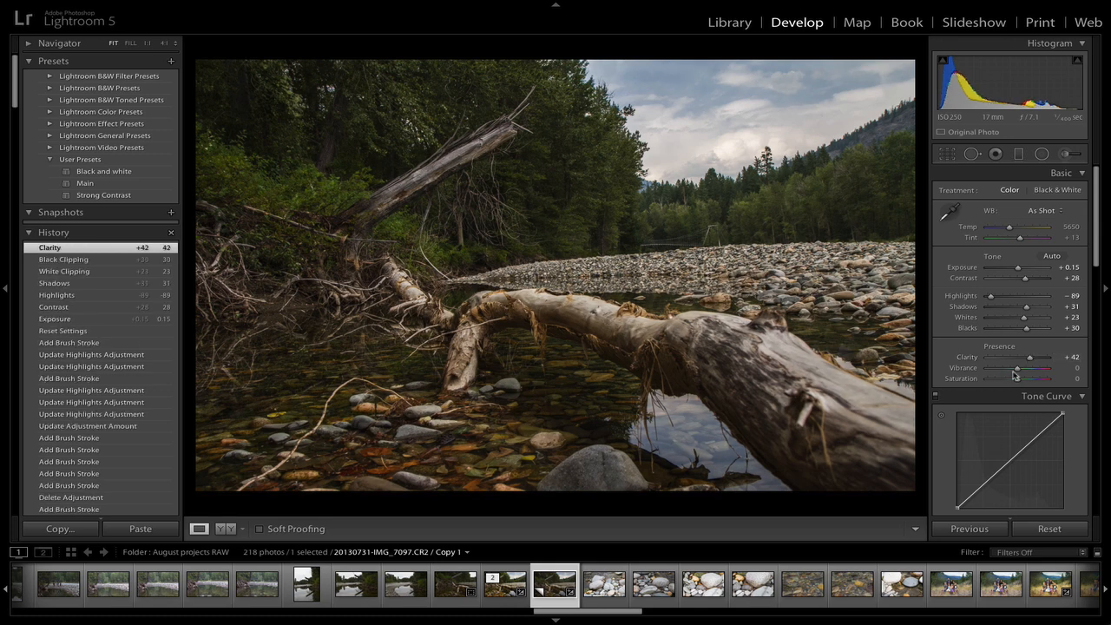
Set vibrance to +10 and saturation to +5
{"action": "left_click_drag", "start_coordinate": [1014, 373], "coordinate": [1022, 371]}
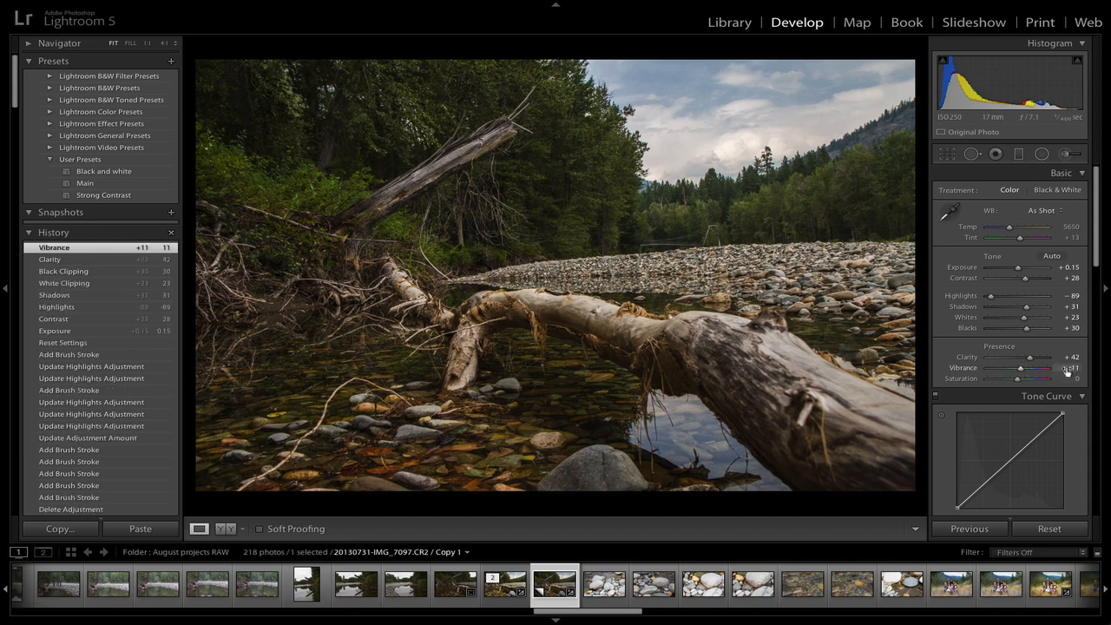
{"action": "left_click_drag", "start_coordinate": [1066, 372], "coordinate": [1066, 369]}
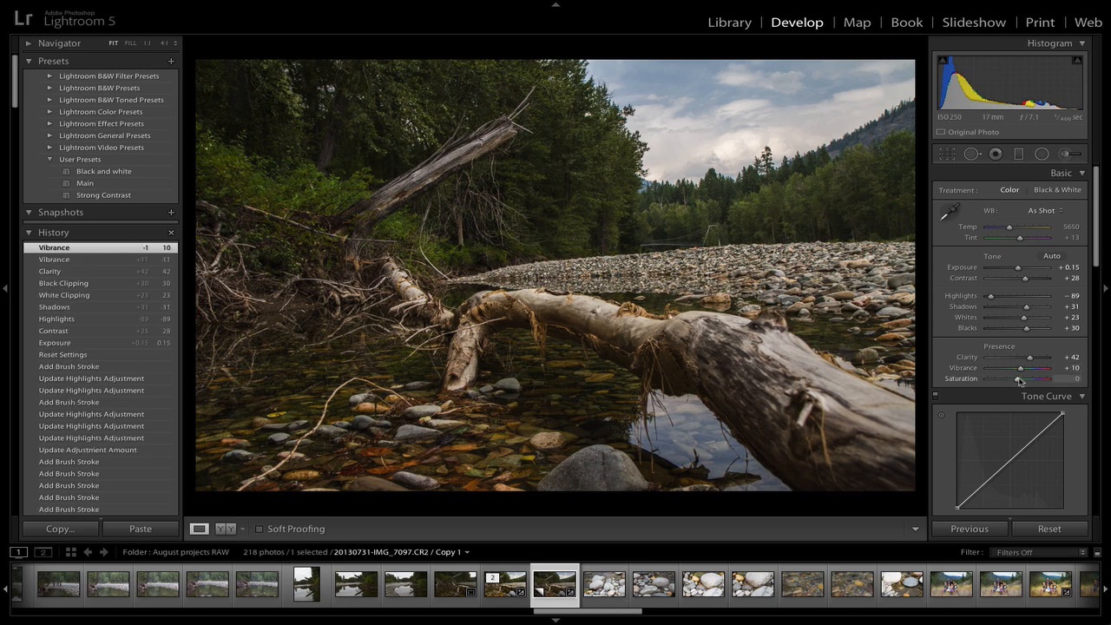
{"action": "left_click_drag", "start_coordinate": [1018, 381], "coordinate": [1017, 382]}
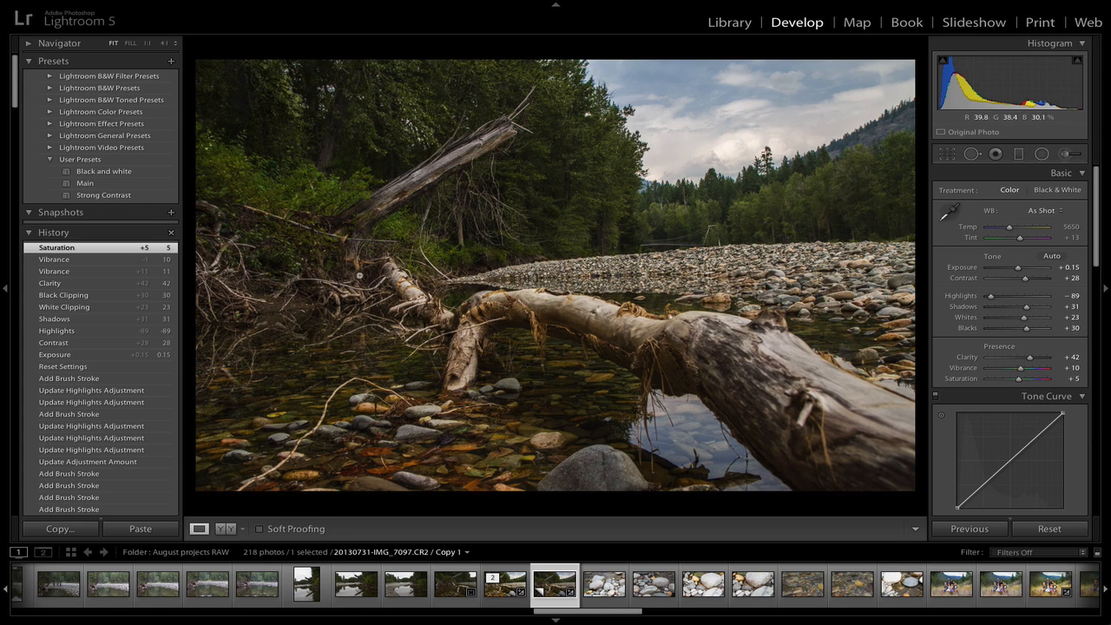
Apply the Medium Contrast point curve preset
{"action": "scroll", "coordinate": [963, 450], "scroll_direction": "down", "scroll_amount": 3}
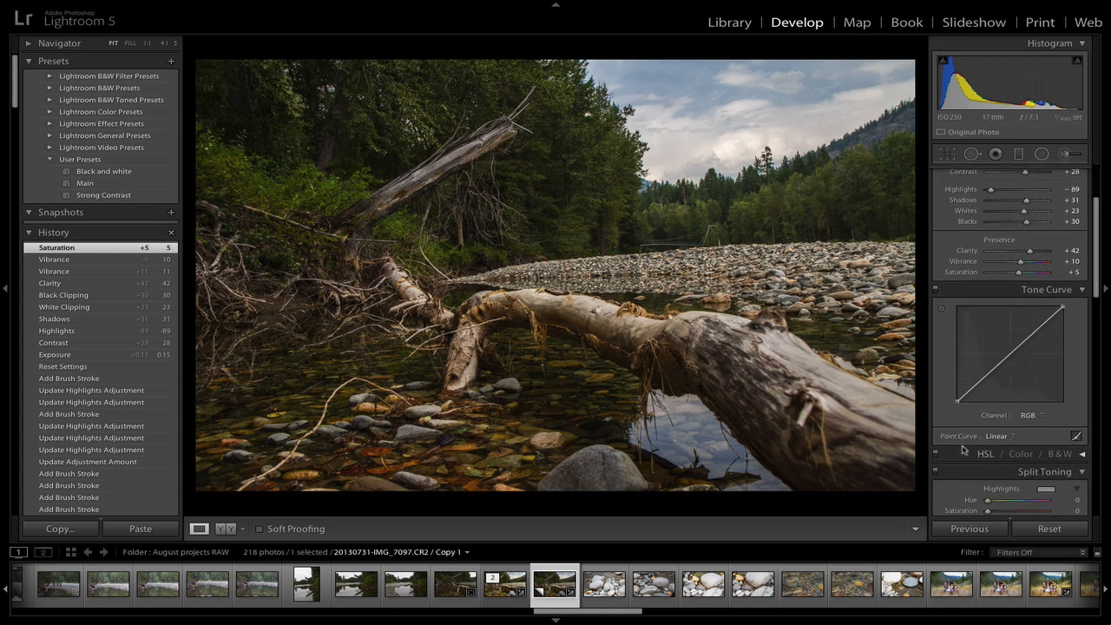
{"action": "left_click", "coordinate": [1014, 437]}
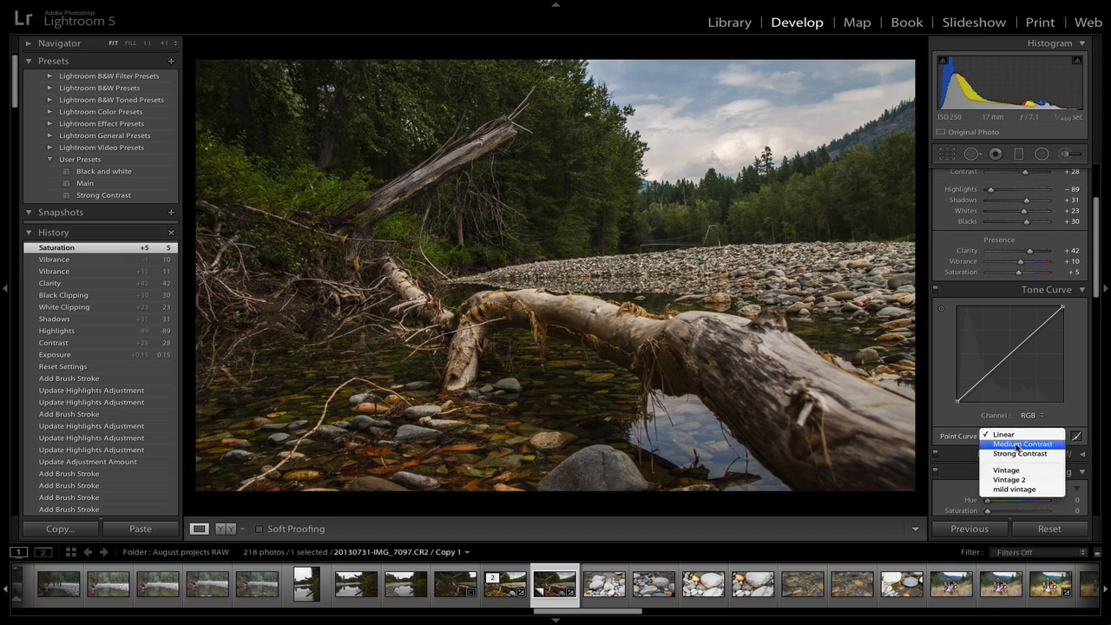
{"action": "left_click", "coordinate": [1019, 444]}
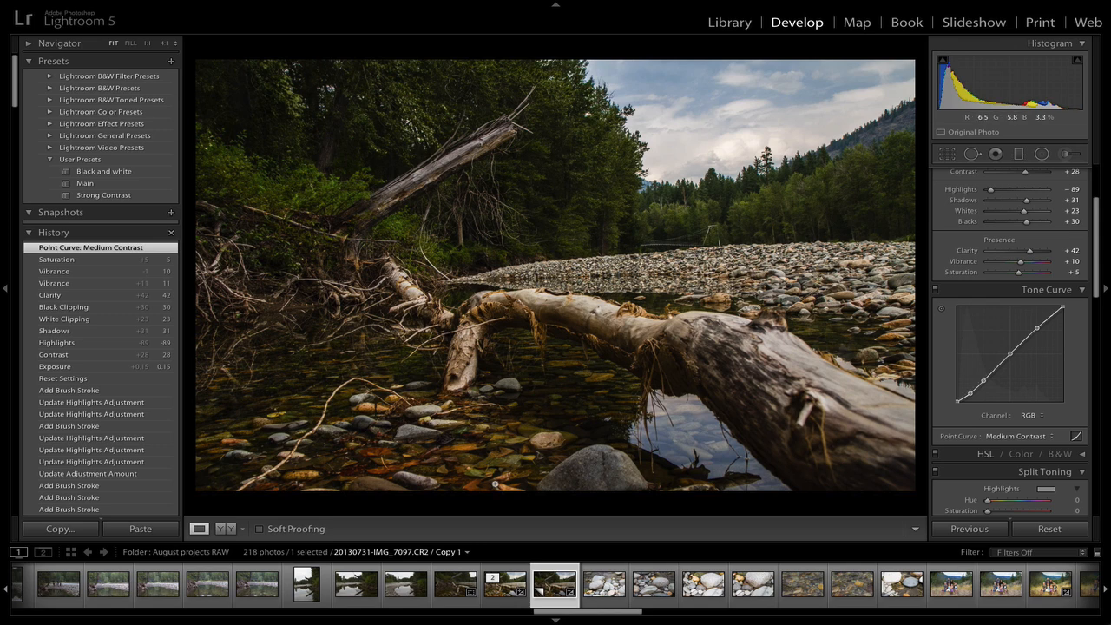
Enable profile corrections and remove chromatic aberration in the lens corrections
{"action": "scroll", "coordinate": [939, 477], "scroll_direction": "down", "scroll_amount": 5}
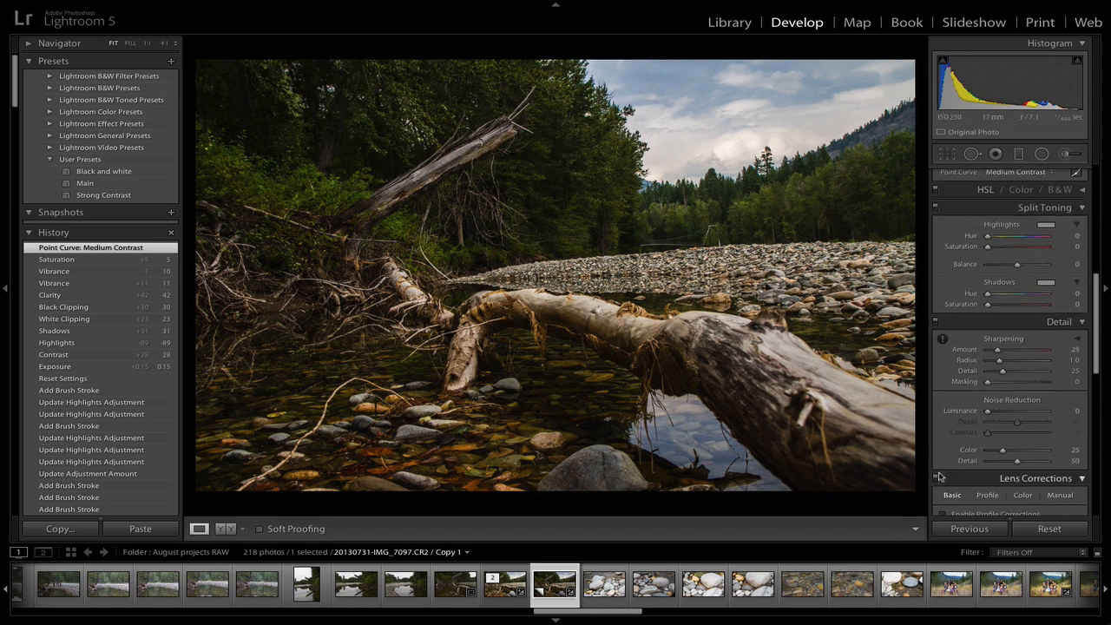
{"action": "scroll", "coordinate": [940, 477], "scroll_direction": "down", "scroll_amount": 4}
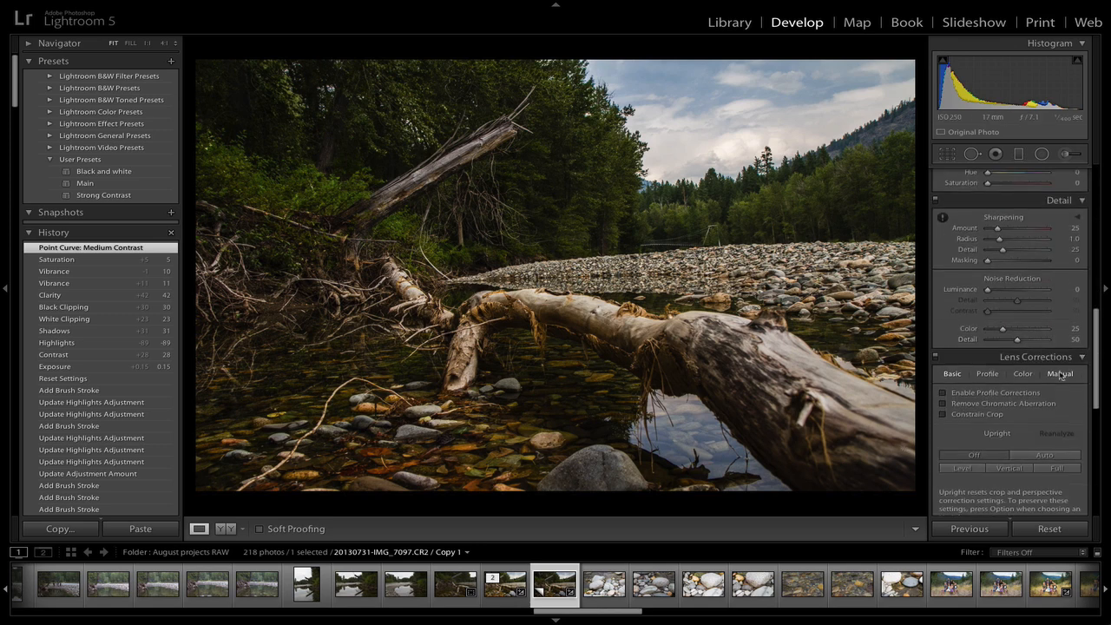
{"action": "left_click", "coordinate": [944, 395]}
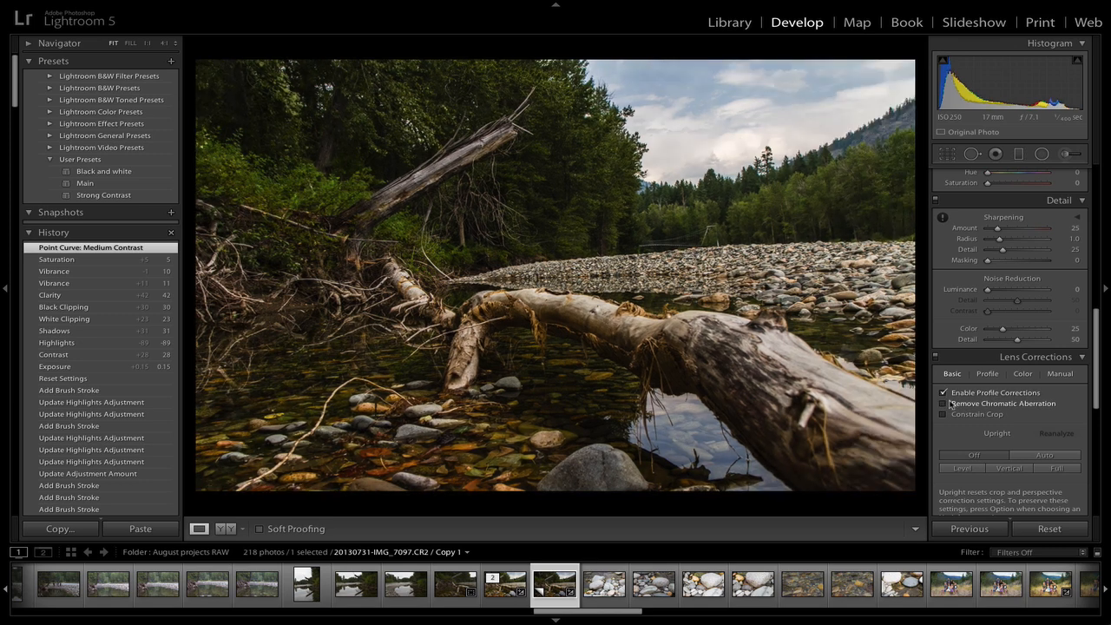
{"action": "left_click", "coordinate": [945, 405]}
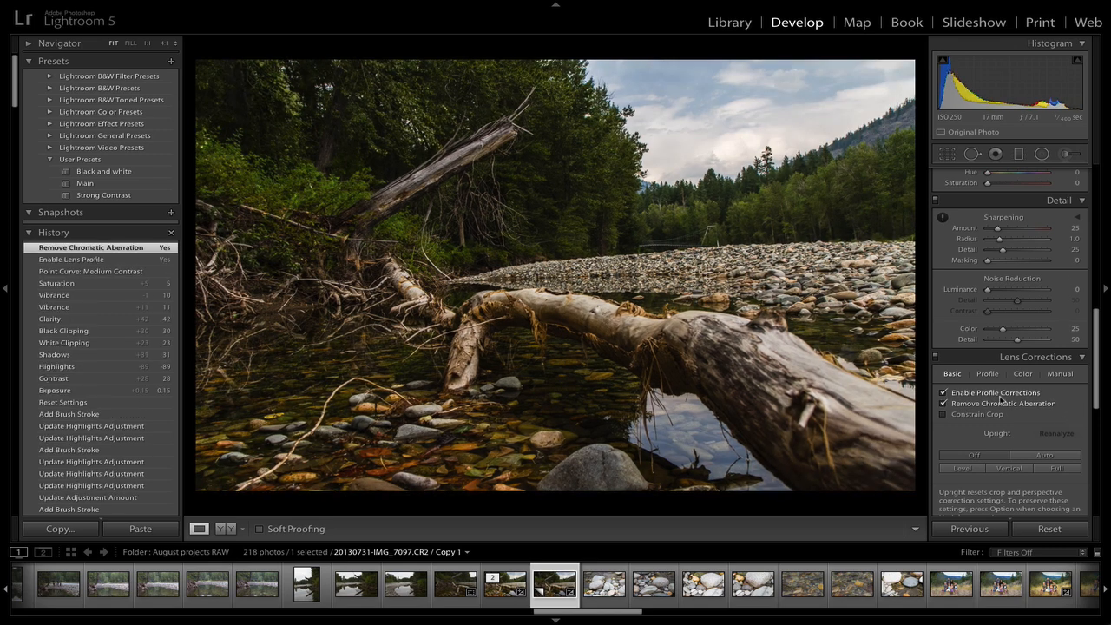
Start the Adjustment Brush and choose the Highlights effect preset
{"action": "scroll", "coordinate": [1003, 364], "scroll_direction": "up", "scroll_amount": 3}
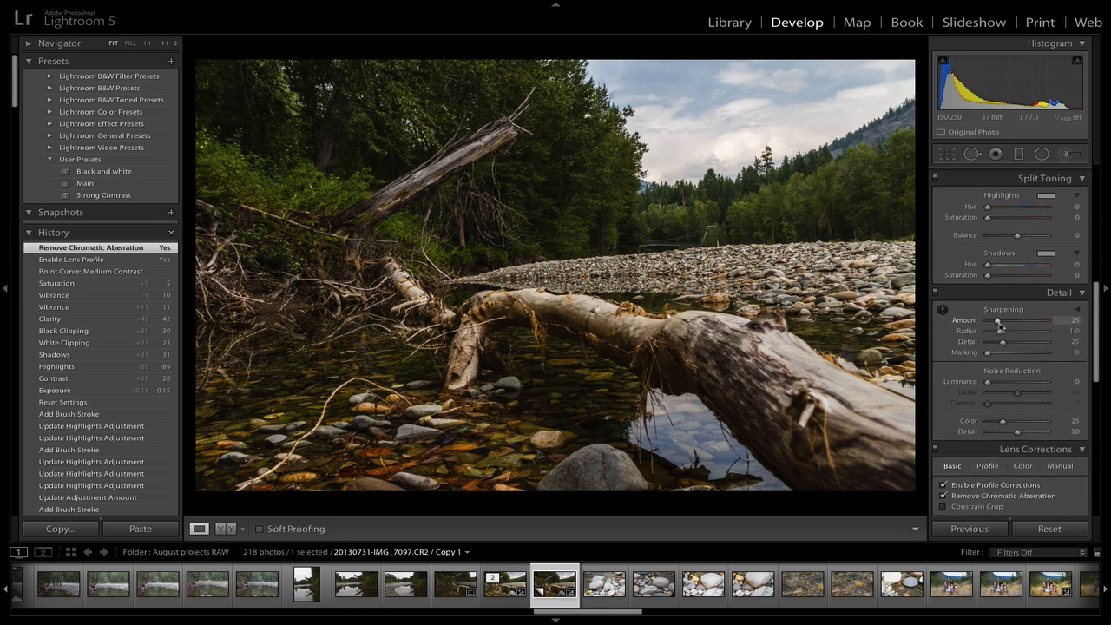
{"action": "scroll", "coordinate": [998, 330], "scroll_direction": "up", "scroll_amount": 15}
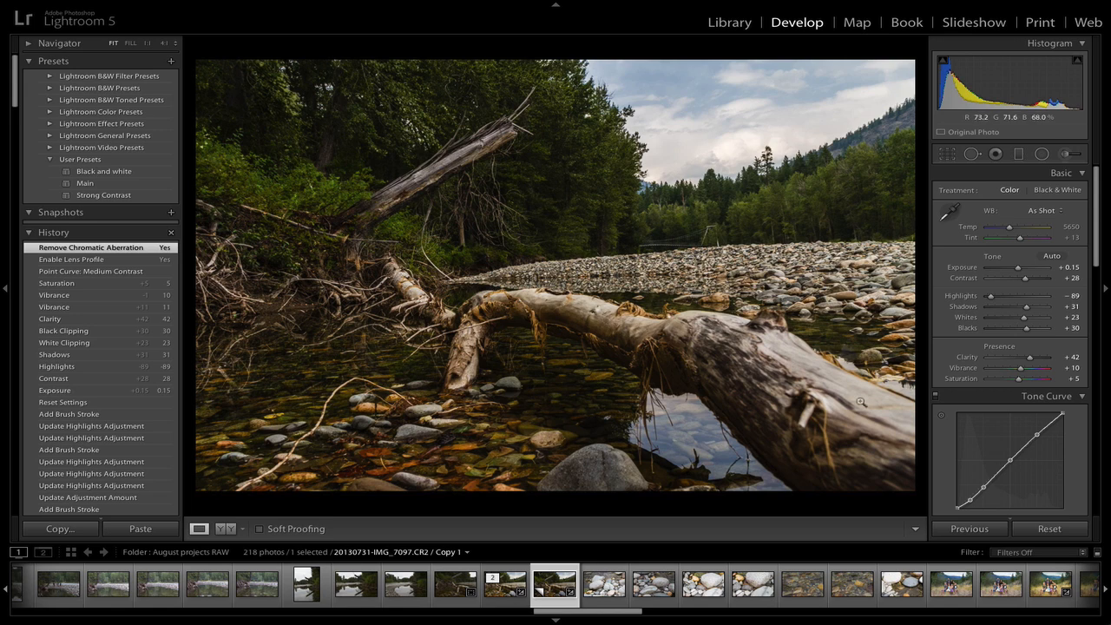
{"action": "left_click", "coordinate": [1070, 155]}
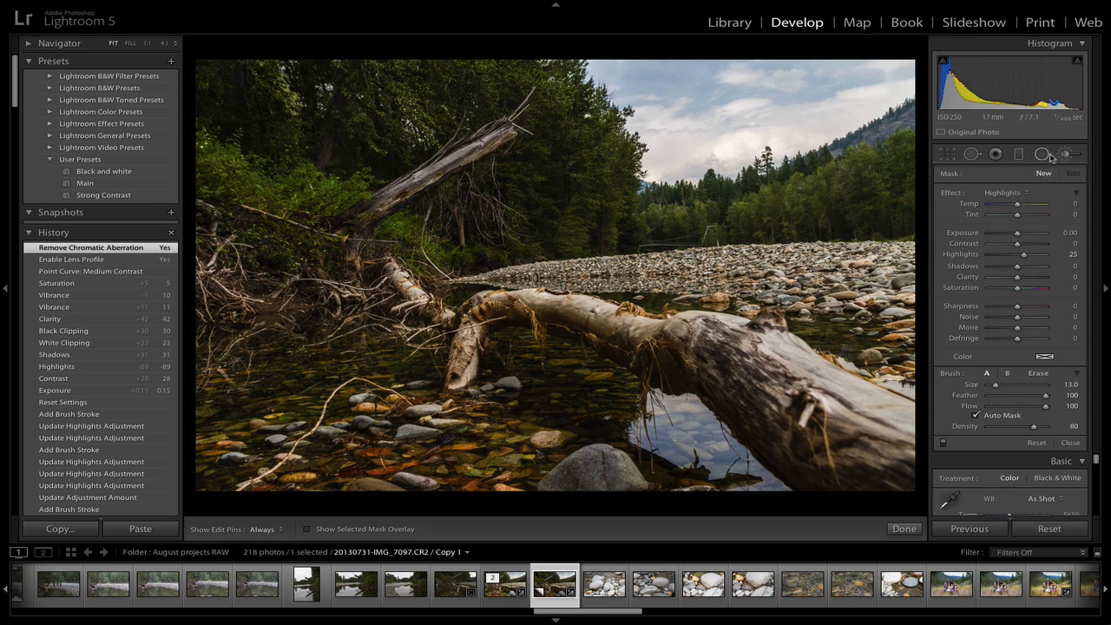
{"action": "left_click", "coordinate": [1029, 194]}
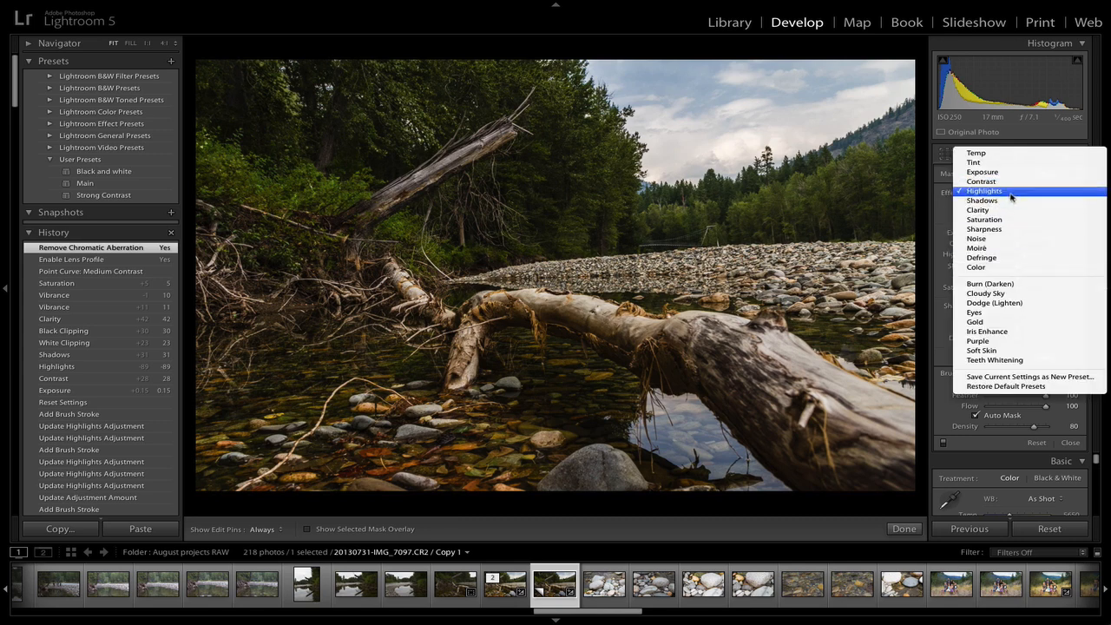
{"action": "left_click", "coordinate": [1012, 193]}
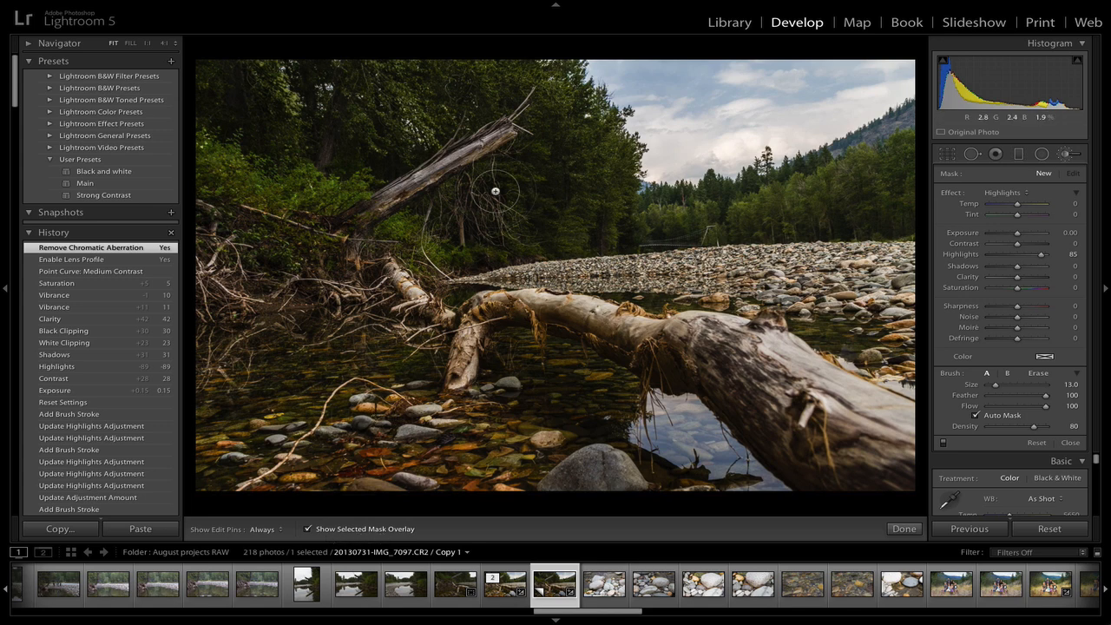
Paint the highlights brush mask over the forest, riverbed rocks, log and water with the mask overlay shown
{"action": "mouse_move", "coordinate": [393, 232]}
{"action": "left_mouse_down"}
{"action": "mouse_move", "coordinate": [370, 131]}
{"action": "mouse_move", "coordinate": [387, 248]}
{"action": "mouse_move", "coordinate": [365, 239]}
{"action": "mouse_move", "coordinate": [316, 151]}
{"action": "mouse_move", "coordinate": [272, 138]}
{"action": "mouse_move", "coordinate": [252, 61]}
{"action": "mouse_move", "coordinate": [264, 60]}
{"action": "mouse_move", "coordinate": [251, 99]}
{"action": "mouse_move", "coordinate": [227, 17]}
{"action": "mouse_move", "coordinate": [215, 111]}
{"action": "mouse_move", "coordinate": [228, 333]}
{"action": "mouse_move", "coordinate": [204, 481]}
{"action": "mouse_move", "coordinate": [203, 412]}
{"action": "mouse_move", "coordinate": [218, 461]}
{"action": "mouse_move", "coordinate": [313, 494]}
{"action": "mouse_move", "coordinate": [612, 489]}
{"action": "mouse_move", "coordinate": [289, 501]}
{"action": "mouse_move", "coordinate": [842, 491]}
{"action": "mouse_move", "coordinate": [656, 490]}
{"action": "mouse_move", "coordinate": [895, 479]}
{"action": "mouse_move", "coordinate": [866, 482]}
{"action": "mouse_move", "coordinate": [896, 430]}
{"action": "mouse_move", "coordinate": [907, 227]}
{"action": "mouse_move", "coordinate": [896, 227]}
{"action": "mouse_move", "coordinate": [915, 173]}
{"action": "mouse_move", "coordinate": [906, 153]}
{"action": "mouse_move", "coordinate": [877, 185]}
{"action": "mouse_move", "coordinate": [800, 223]}
{"action": "mouse_move", "coordinate": [832, 197]}
{"action": "mouse_move", "coordinate": [788, 214]}
{"action": "mouse_move", "coordinate": [833, 203]}
{"action": "mouse_move", "coordinate": [863, 172]}
{"action": "mouse_move", "coordinate": [850, 196]}
{"action": "mouse_move", "coordinate": [773, 224]}
{"action": "mouse_move", "coordinate": [787, 203]}
{"action": "mouse_move", "coordinate": [696, 242]}
{"action": "mouse_move", "coordinate": [647, 233]}
{"action": "mouse_move", "coordinate": [687, 226]}
{"action": "mouse_move", "coordinate": [650, 222]}
{"action": "mouse_move", "coordinate": [756, 211]}
{"action": "mouse_move", "coordinate": [695, 247]}
{"action": "mouse_move", "coordinate": [573, 260]}
{"action": "mouse_move", "coordinate": [570, 199]}
{"action": "mouse_move", "coordinate": [587, 201]}
{"action": "mouse_move", "coordinate": [482, 217]}
{"action": "mouse_move", "coordinate": [368, 41]}
{"action": "mouse_move", "coordinate": [473, 96]}
{"action": "mouse_move", "coordinate": [495, 65]}
{"action": "mouse_move", "coordinate": [543, 122]}
{"action": "mouse_move", "coordinate": [577, 138]}
{"action": "mouse_move", "coordinate": [564, 108]}
{"action": "mouse_move", "coordinate": [599, 181]}
{"action": "mouse_move", "coordinate": [575, 130]}
{"action": "mouse_move", "coordinate": [541, 235]}
{"action": "mouse_move", "coordinate": [427, 176]}
{"action": "left_mouse_up"}
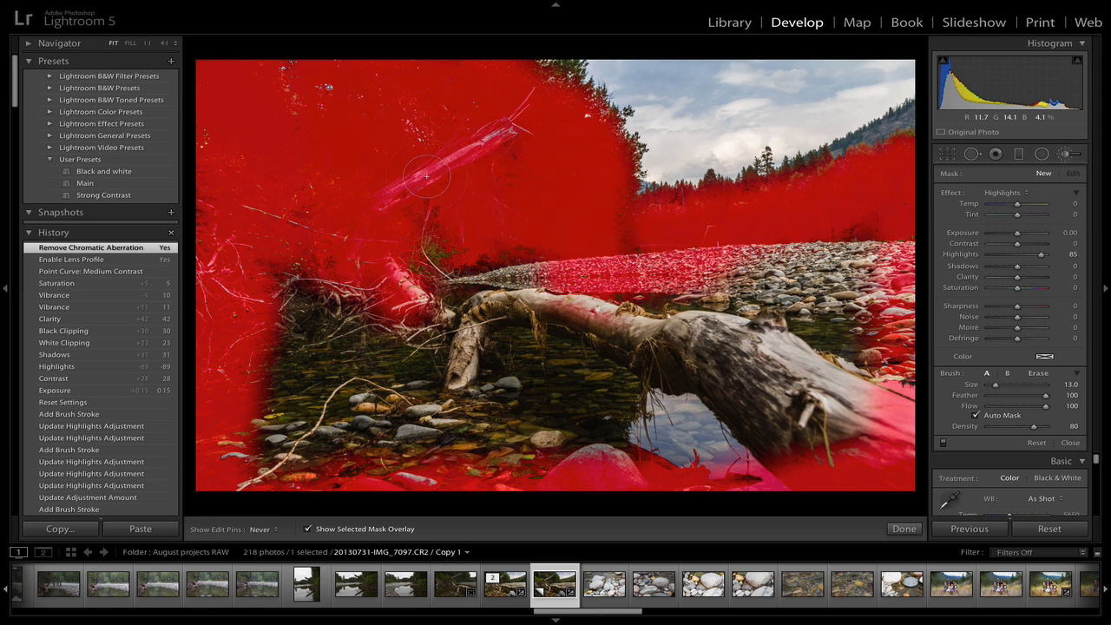
{"action": "mouse_move", "coordinate": [315, 254]}
{"action": "left_mouse_down"}
{"action": "mouse_move", "coordinate": [288, 234]}
{"action": "mouse_move", "coordinate": [257, 361]}
{"action": "mouse_move", "coordinate": [293, 395]}
{"action": "mouse_move", "coordinate": [768, 437]}
{"action": "mouse_move", "coordinate": [798, 476]}
{"action": "mouse_move", "coordinate": [788, 433]}
{"action": "mouse_move", "coordinate": [909, 275]}
{"action": "mouse_move", "coordinate": [831, 336]}
{"action": "mouse_move", "coordinate": [745, 366]}
{"action": "mouse_move", "coordinate": [691, 328]}
{"action": "mouse_move", "coordinate": [466, 300]}
{"action": "mouse_move", "coordinate": [460, 275]}
{"action": "mouse_move", "coordinate": [421, 292]}
{"action": "mouse_move", "coordinate": [452, 266]}
{"action": "mouse_move", "coordinate": [445, 292]}
{"action": "mouse_move", "coordinate": [466, 341]}
{"action": "mouse_move", "coordinate": [489, 331]}
{"action": "mouse_move", "coordinate": [526, 361]}
{"action": "mouse_move", "coordinate": [526, 391]}
{"action": "mouse_move", "coordinate": [557, 436]}
{"action": "mouse_move", "coordinate": [722, 382]}
{"action": "mouse_move", "coordinate": [749, 407]}
{"action": "mouse_move", "coordinate": [863, 347]}
{"action": "left_mouse_up"}
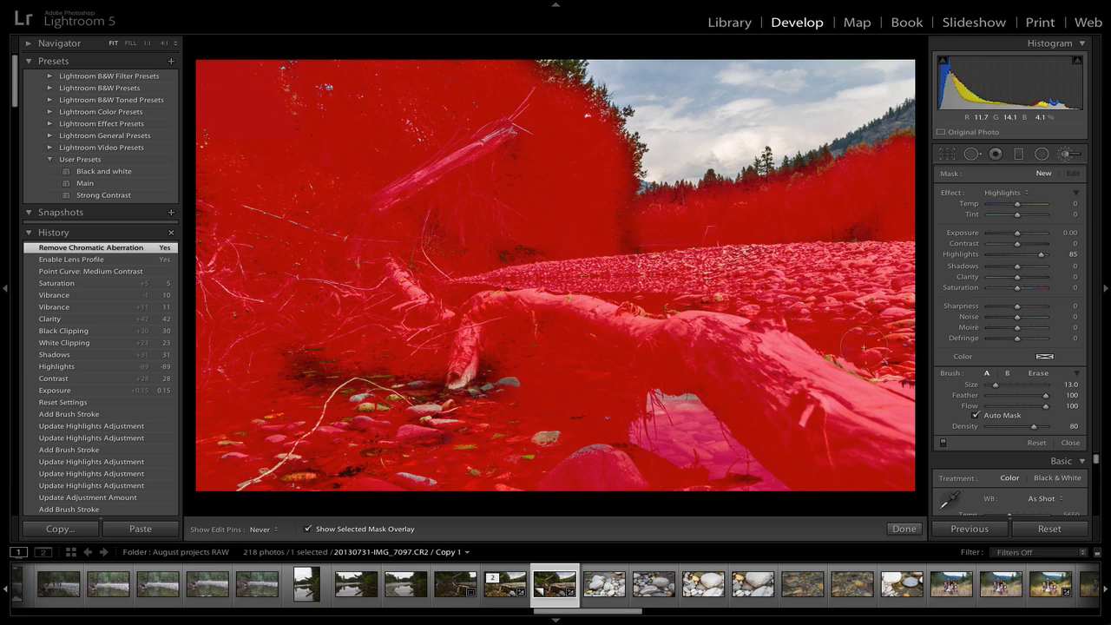
{"action": "mouse_move", "coordinate": [490, 379]}
{"action": "left_mouse_down"}
{"action": "mouse_move", "coordinate": [395, 335]}
{"action": "mouse_move", "coordinate": [480, 324]}
{"action": "mouse_move", "coordinate": [589, 347]}
{"action": "mouse_move", "coordinate": [589, 426]}
{"action": "mouse_move", "coordinate": [603, 453]}
{"action": "mouse_move", "coordinate": [622, 457]}
{"action": "mouse_move", "coordinate": [595, 492]}
{"action": "mouse_move", "coordinate": [681, 457]}
{"action": "left_mouse_up"}
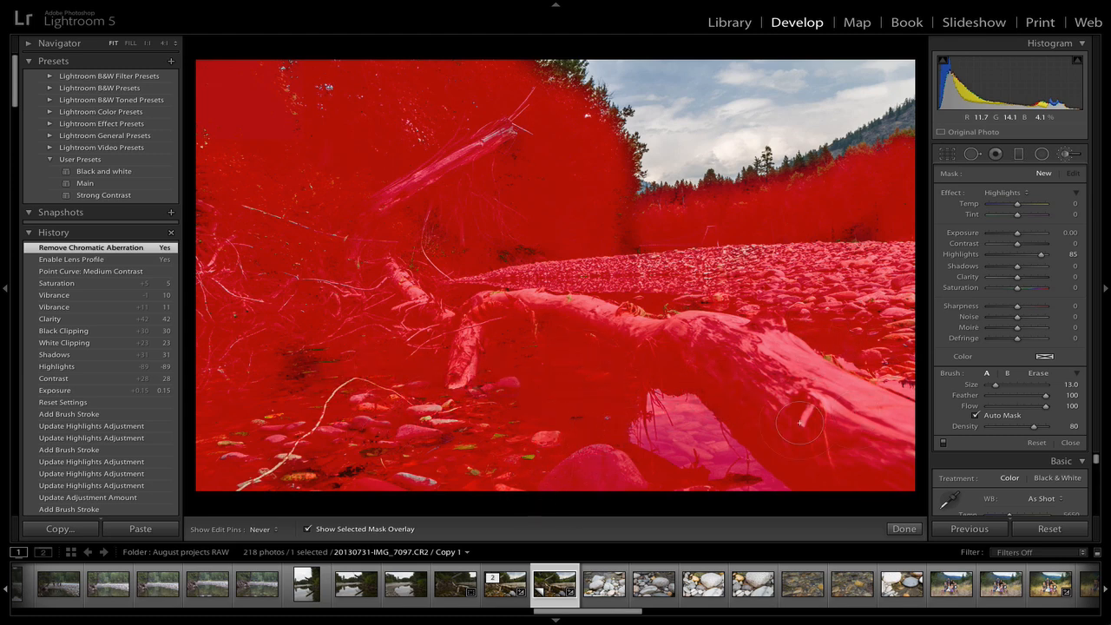
{"action": "left_click_drag", "start_coordinate": [754, 396], "coordinate": [384, 415]}
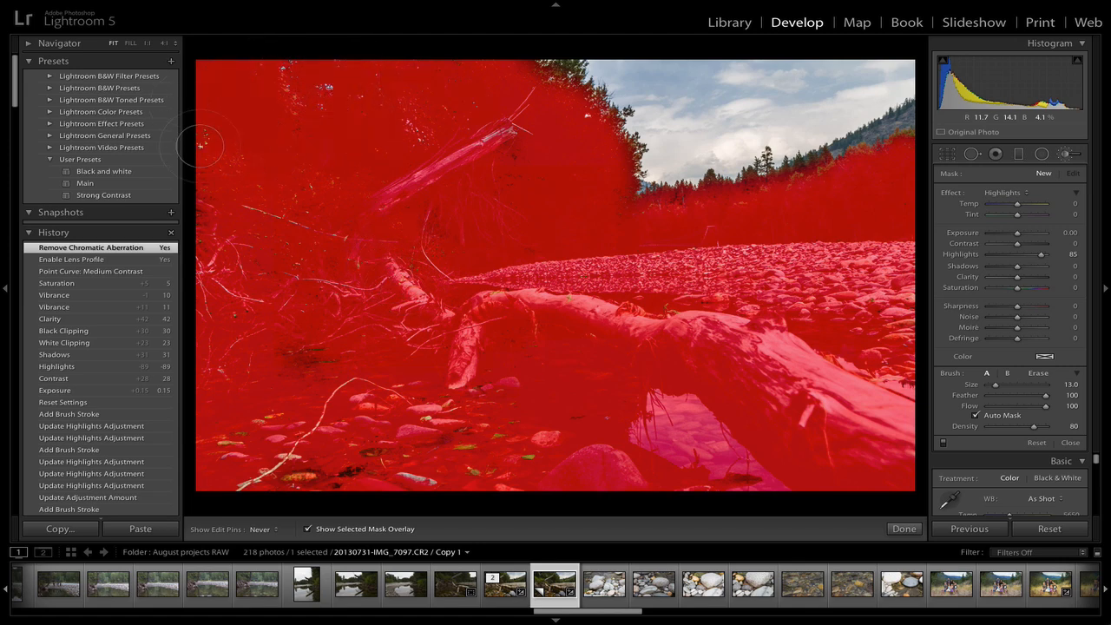
{"action": "mouse_move", "coordinate": [254, 458]}
{"action": "left_mouse_down"}
{"action": "mouse_move", "coordinate": [386, 507]}
{"action": "mouse_move", "coordinate": [650, 471]}
{"action": "mouse_move", "coordinate": [563, 416]}
{"action": "mouse_move", "coordinate": [562, 378]}
{"action": "mouse_move", "coordinate": [514, 358]}
{"action": "mouse_move", "coordinate": [526, 283]}
{"action": "left_mouse_up"}
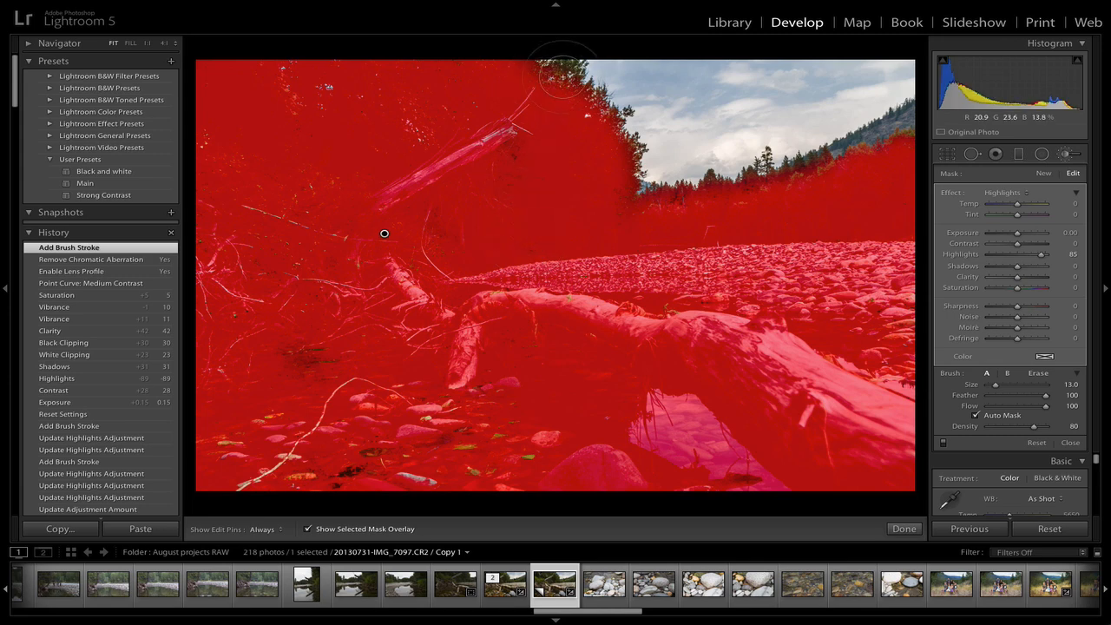
Zoom into the hillside and paint more highlights mask strokes over the forest with a brush size of 9
{"action": "key", "text": "z"}
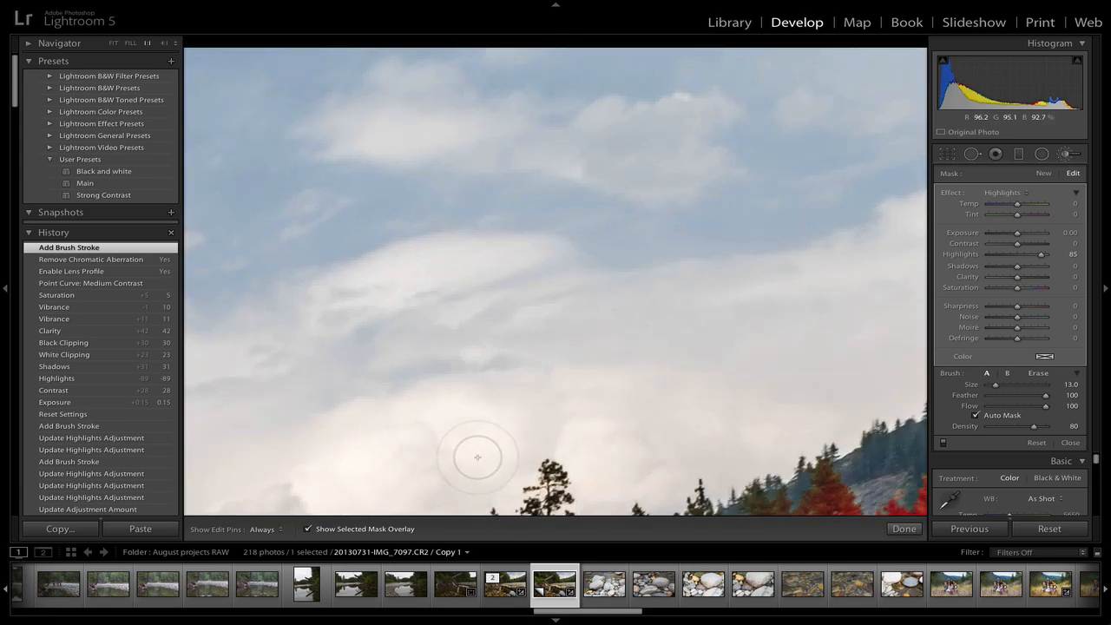
{"action": "key", "text": "space"}
{"action": "left_click_drag", "start_coordinate": [763, 438], "coordinate": [504, 81]}
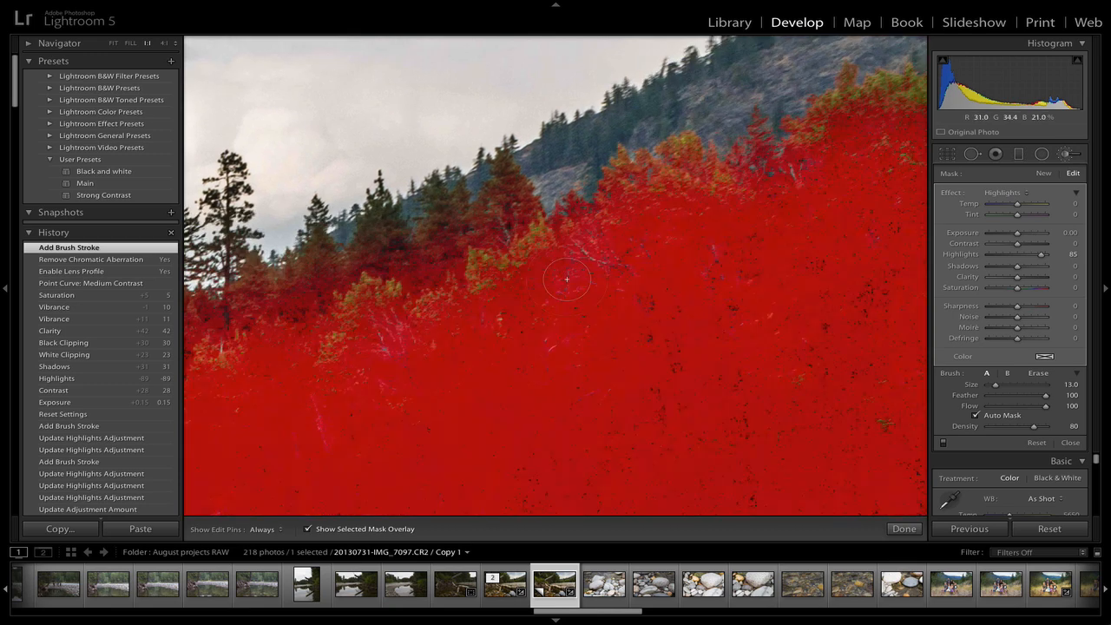
{"action": "scroll", "coordinate": [501, 245], "scroll_direction": "down", "scroll_amount": 3}
{"action": "key", "text": "h"}
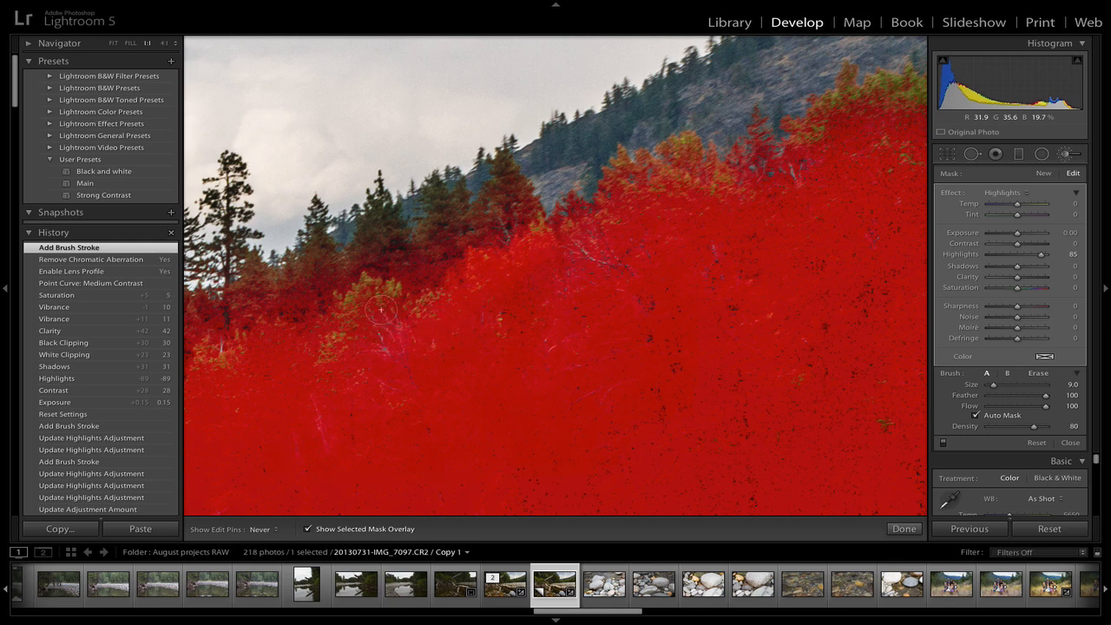
{"action": "mouse_move", "coordinate": [380, 309]}
{"action": "left_mouse_down"}
{"action": "mouse_move", "coordinate": [370, 277]}
{"action": "mouse_move", "coordinate": [341, 316]}
{"action": "left_mouse_up"}
{"action": "key", "text": "h"}
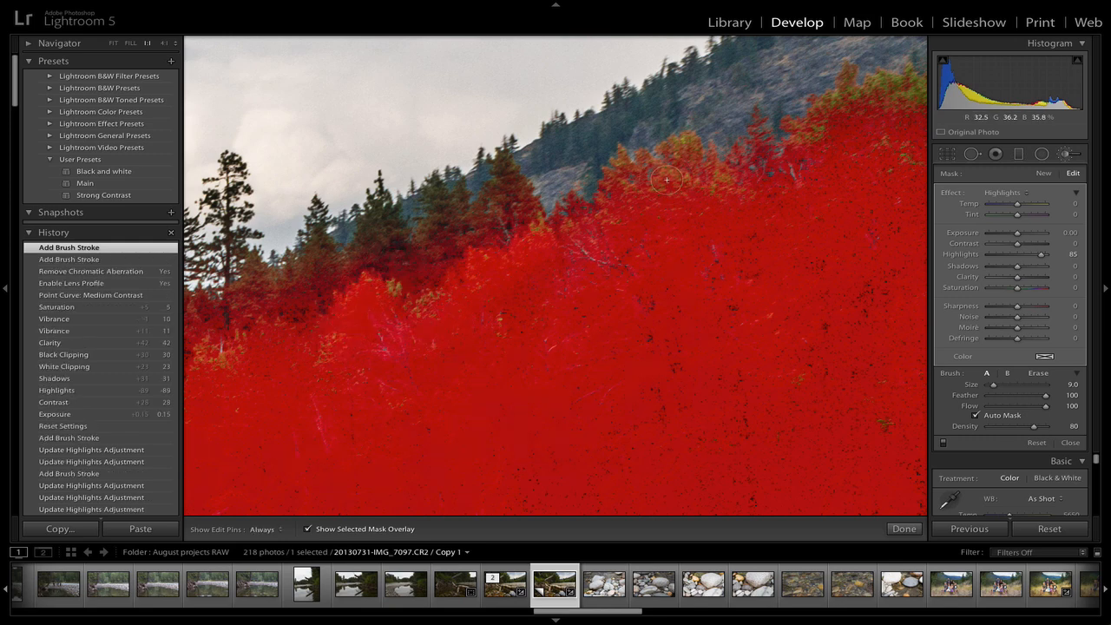
{"action": "key", "text": "h"}
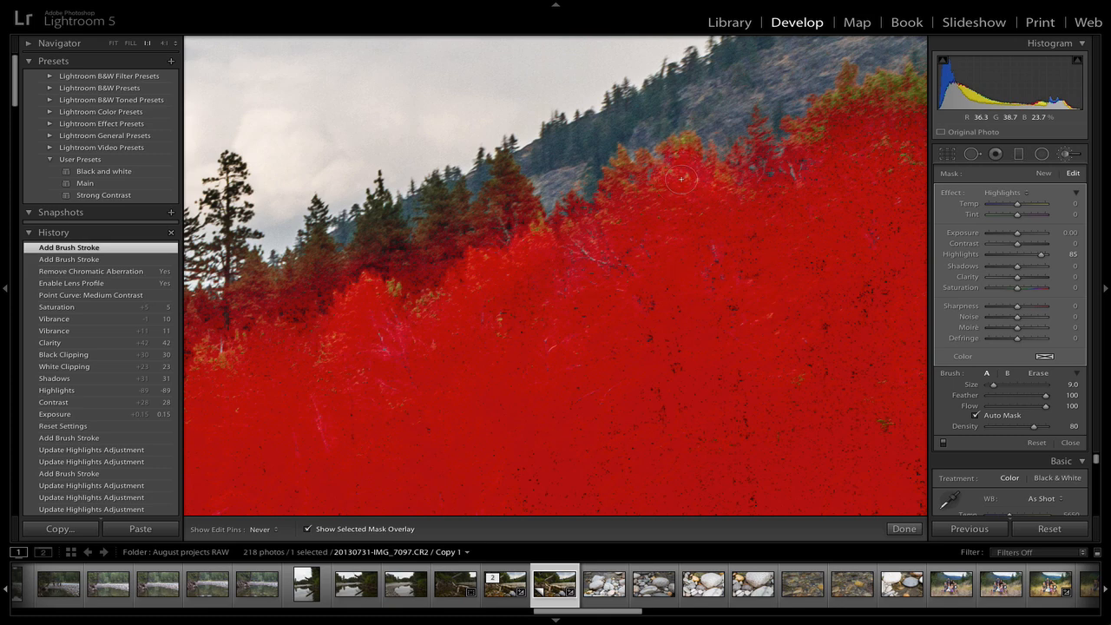
{"action": "mouse_move", "coordinate": [754, 220]}
{"action": "left_mouse_down"}
{"action": "mouse_move", "coordinate": [802, 202]}
{"action": "mouse_move", "coordinate": [818, 153]}
{"action": "left_mouse_up"}
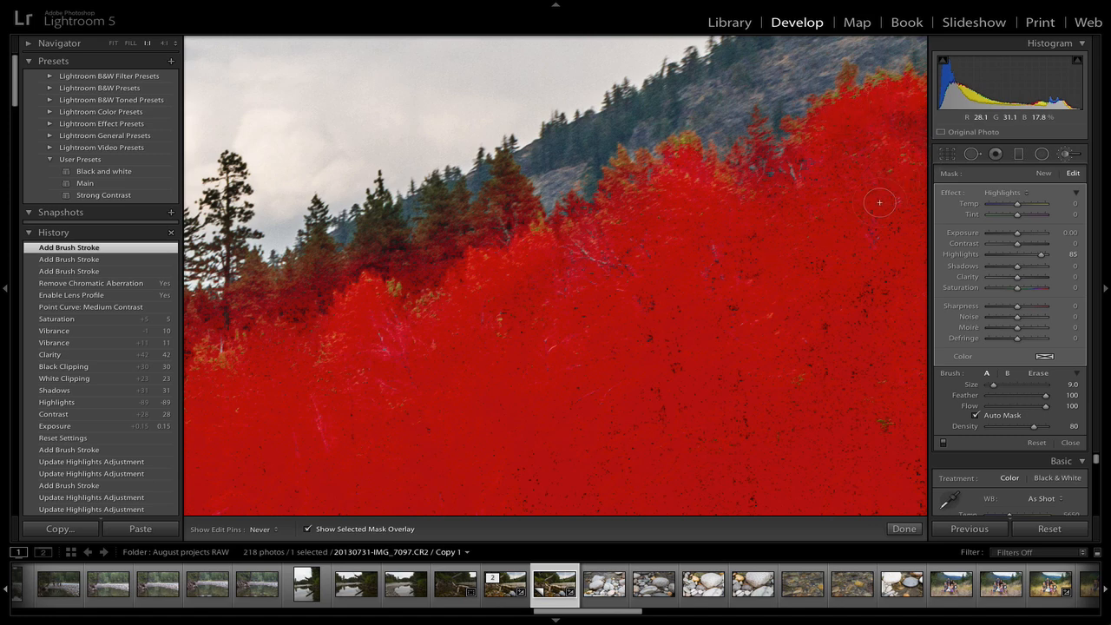
{"action": "left_click_drag", "start_coordinate": [821, 251], "coordinate": [828, 266]}
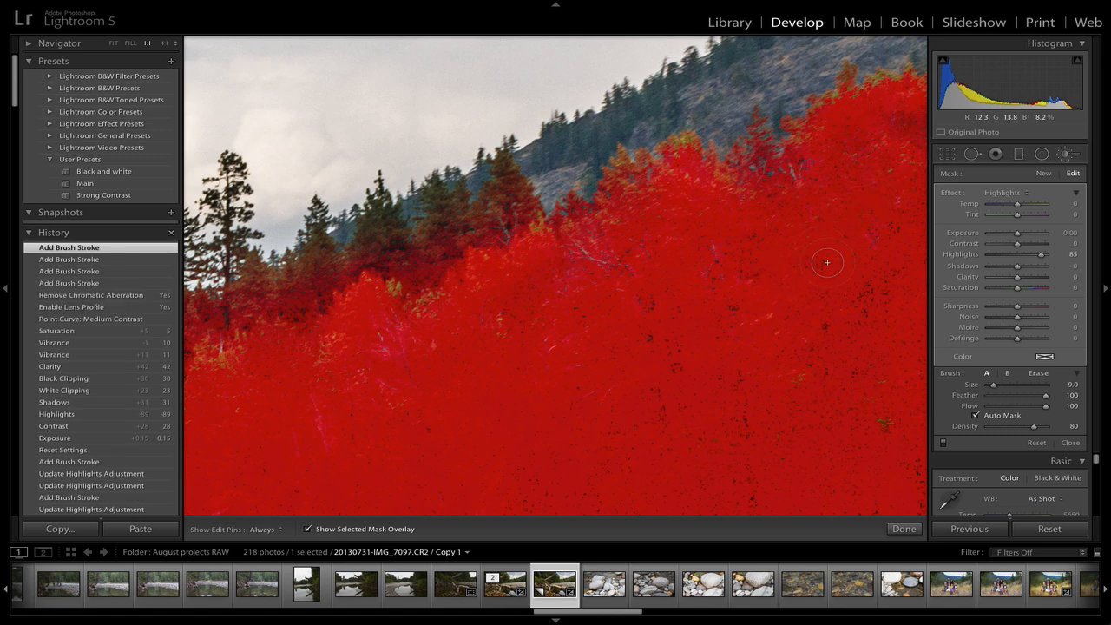
Extend the highlights mask along the forest near the tree line on the ridge
{"action": "scroll", "coordinate": [827, 262], "scroll_direction": "down", "scroll_amount": 3}
{"action": "left_click_drag", "start_coordinate": [816, 265], "coordinate": [692, 344]}
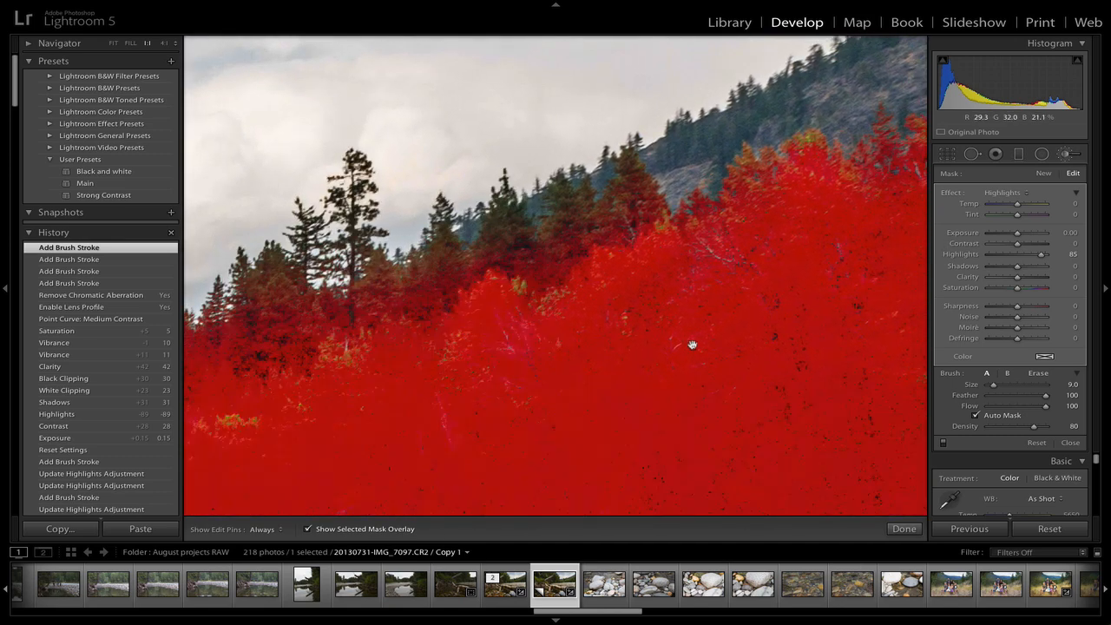
{"action": "left_click_drag", "start_coordinate": [760, 344], "coordinate": [905, 344]}
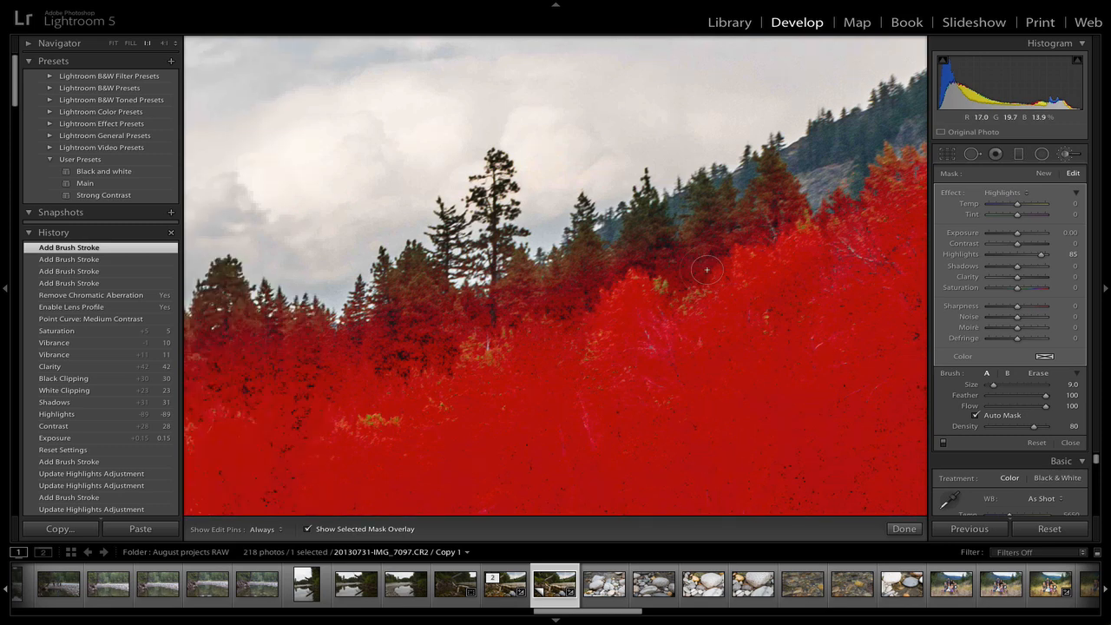
{"action": "key", "text": "h"}
{"action": "mouse_move", "coordinate": [707, 270]}
{"action": "left_mouse_down"}
{"action": "mouse_move", "coordinate": [713, 206]}
{"action": "mouse_move", "coordinate": [711, 276]}
{"action": "mouse_move", "coordinate": [707, 221]}
{"action": "mouse_move", "coordinate": [721, 250]}
{"action": "mouse_move", "coordinate": [743, 248]}
{"action": "mouse_move", "coordinate": [774, 209]}
{"action": "left_mouse_up"}
{"action": "key", "text": "h"}
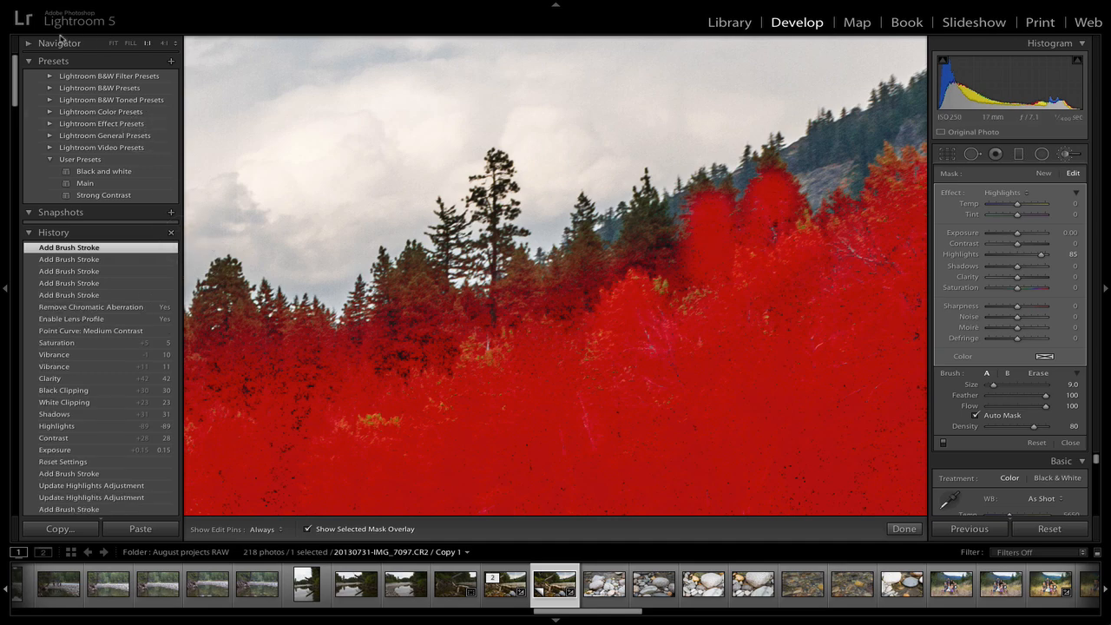
Zoom to 4:1 and paint the mask over the treetops with brush size 10
{"action": "left_click", "coordinate": [164, 42]}
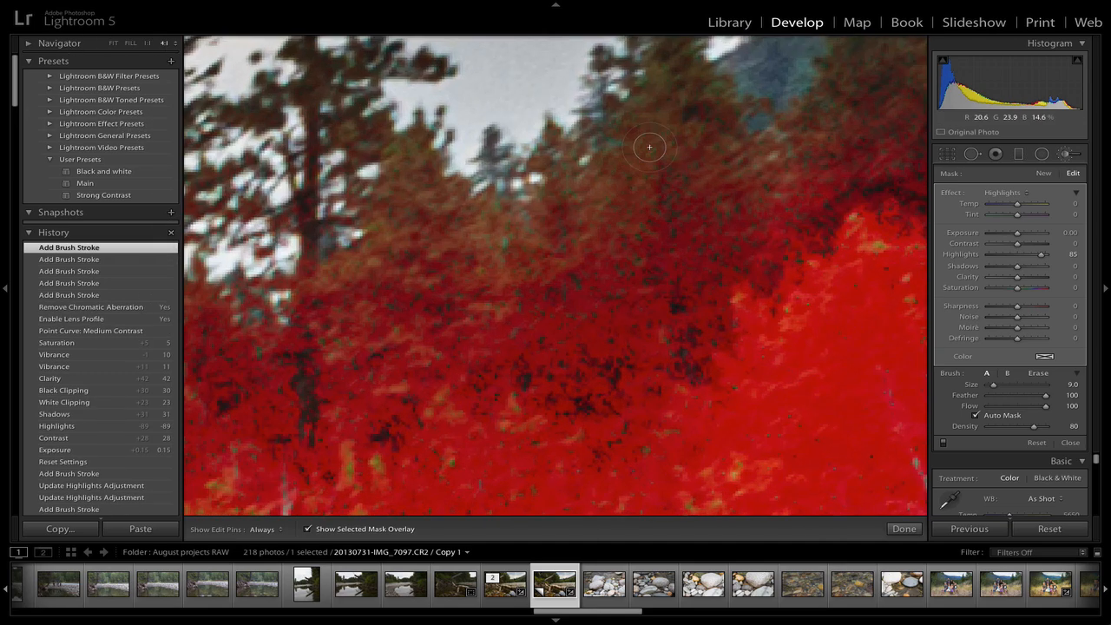
{"action": "key", "text": "h"}
{"action": "mouse_move", "coordinate": [650, 147]}
{"action": "left_mouse_down"}
{"action": "mouse_move", "coordinate": [633, 195]}
{"action": "mouse_move", "coordinate": [641, 129]}
{"action": "mouse_move", "coordinate": [619, 283]}
{"action": "mouse_move", "coordinate": [559, 363]}
{"action": "mouse_move", "coordinate": [622, 248]}
{"action": "mouse_move", "coordinate": [600, 271]}
{"action": "mouse_move", "coordinate": [618, 175]}
{"action": "mouse_move", "coordinate": [529, 362]}
{"action": "mouse_move", "coordinate": [588, 227]}
{"action": "mouse_move", "coordinate": [593, 236]}
{"action": "mouse_move", "coordinate": [580, 177]}
{"action": "mouse_move", "coordinate": [568, 179]}
{"action": "mouse_move", "coordinate": [553, 146]}
{"action": "mouse_move", "coordinate": [574, 285]}
{"action": "mouse_move", "coordinate": [570, 215]}
{"action": "mouse_move", "coordinate": [526, 279]}
{"action": "mouse_move", "coordinate": [549, 214]}
{"action": "mouse_move", "coordinate": [546, 269]}
{"action": "mouse_move", "coordinate": [616, 257]}
{"action": "mouse_move", "coordinate": [680, 376]}
{"action": "mouse_move", "coordinate": [678, 239]}
{"action": "mouse_move", "coordinate": [674, 262]}
{"action": "mouse_move", "coordinate": [634, 266]}
{"action": "mouse_move", "coordinate": [635, 330]}
{"action": "mouse_move", "coordinate": [704, 192]}
{"action": "mouse_move", "coordinate": [670, 58]}
{"action": "mouse_move", "coordinate": [668, 97]}
{"action": "mouse_move", "coordinate": [690, 148]}
{"action": "mouse_move", "coordinate": [691, 117]}
{"action": "mouse_move", "coordinate": [737, 182]}
{"action": "mouse_move", "coordinate": [725, 143]}
{"action": "mouse_move", "coordinate": [753, 185]}
{"action": "mouse_move", "coordinate": [830, 202]}
{"action": "mouse_move", "coordinate": [826, 269]}
{"action": "mouse_move", "coordinate": [826, 213]}
{"action": "mouse_move", "coordinate": [760, 180]}
{"action": "left_mouse_up"}
{"action": "key", "text": "bracketright"}
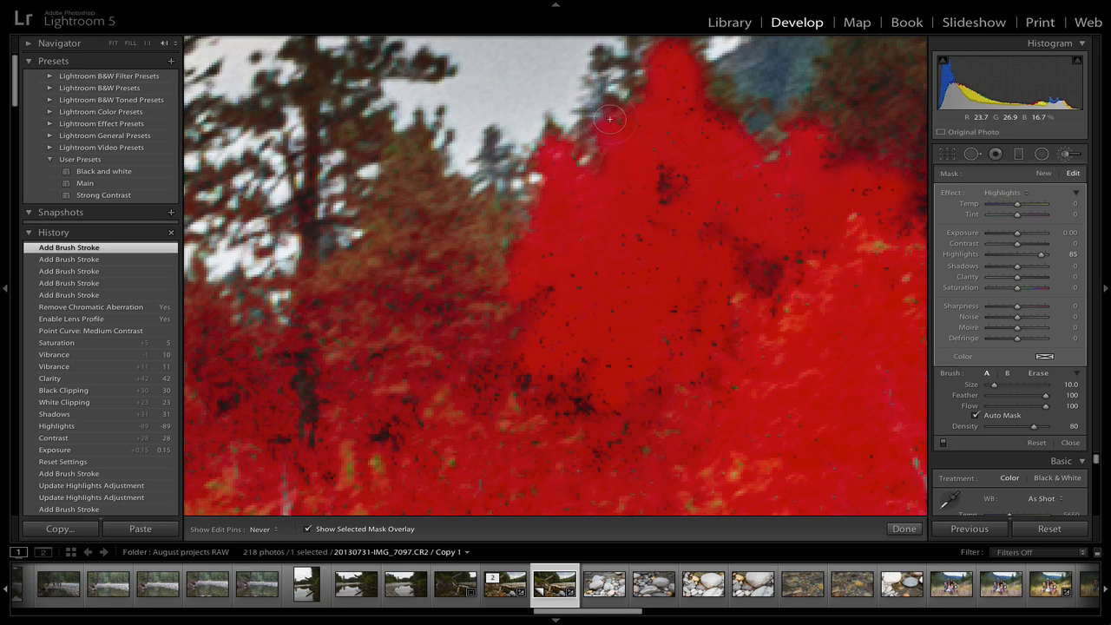
{"action": "mouse_move", "coordinate": [510, 334]}
{"action": "left_mouse_down"}
{"action": "mouse_move", "coordinate": [488, 227]}
{"action": "mouse_move", "coordinate": [489, 393]}
{"action": "mouse_move", "coordinate": [450, 311]}
{"action": "left_mouse_up"}
{"action": "mouse_move", "coordinate": [466, 331]}
{"action": "left_mouse_down"}
{"action": "mouse_move", "coordinate": [456, 224]}
{"action": "mouse_move", "coordinate": [409, 149]}
{"action": "mouse_move", "coordinate": [404, 252]}
{"action": "mouse_move", "coordinate": [404, 173]}
{"action": "mouse_move", "coordinate": [329, 376]}
{"action": "mouse_move", "coordinate": [337, 404]}
{"action": "mouse_move", "coordinate": [367, 291]}
{"action": "mouse_move", "coordinate": [354, 312]}
{"action": "mouse_move", "coordinate": [409, 322]}
{"action": "mouse_move", "coordinate": [381, 402]}
{"action": "mouse_move", "coordinate": [403, 484]}
{"action": "mouse_move", "coordinate": [428, 520]}
{"action": "mouse_move", "coordinate": [514, 528]}
{"action": "left_mouse_up"}
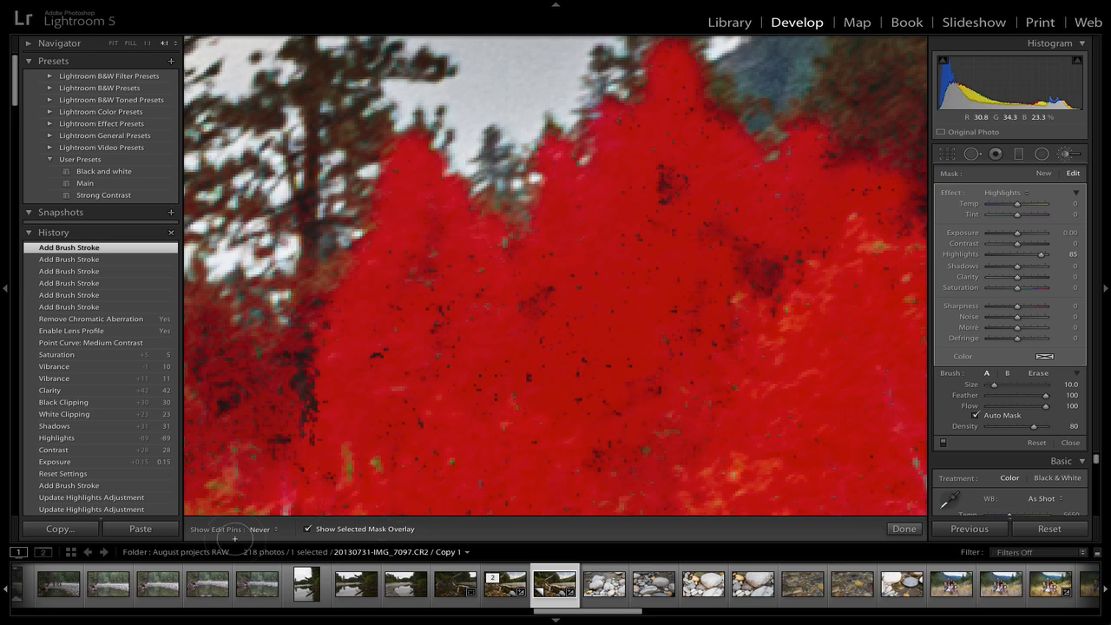
{"action": "left_click_drag", "start_coordinate": [251, 461], "coordinate": [255, 421]}
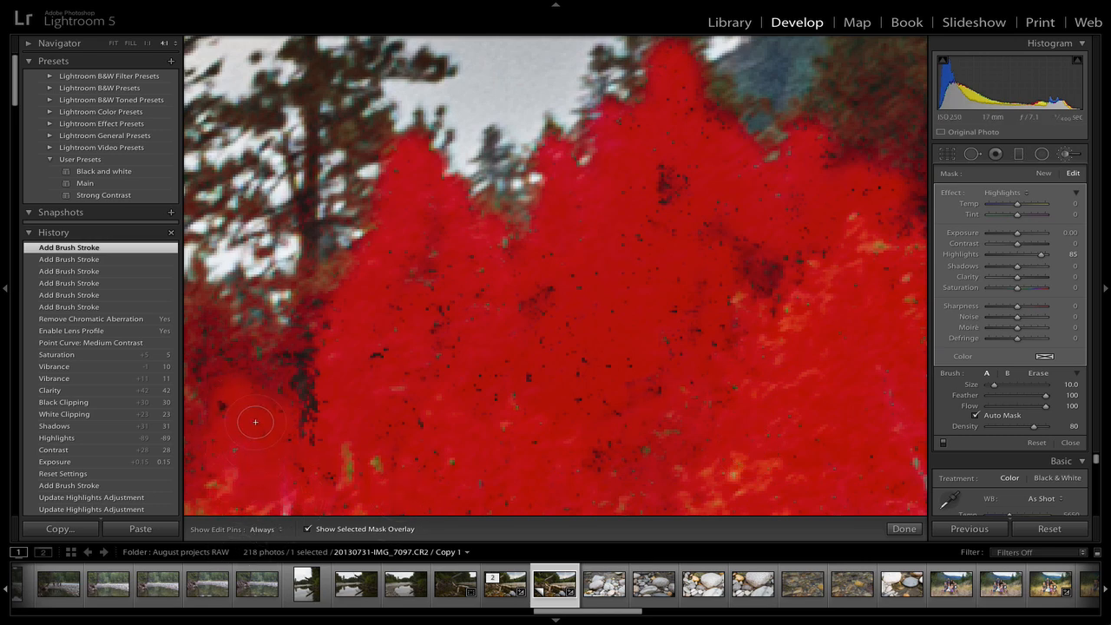
Paint the mask over the lower trees around the base of the tall pine
{"action": "key", "text": "space"}
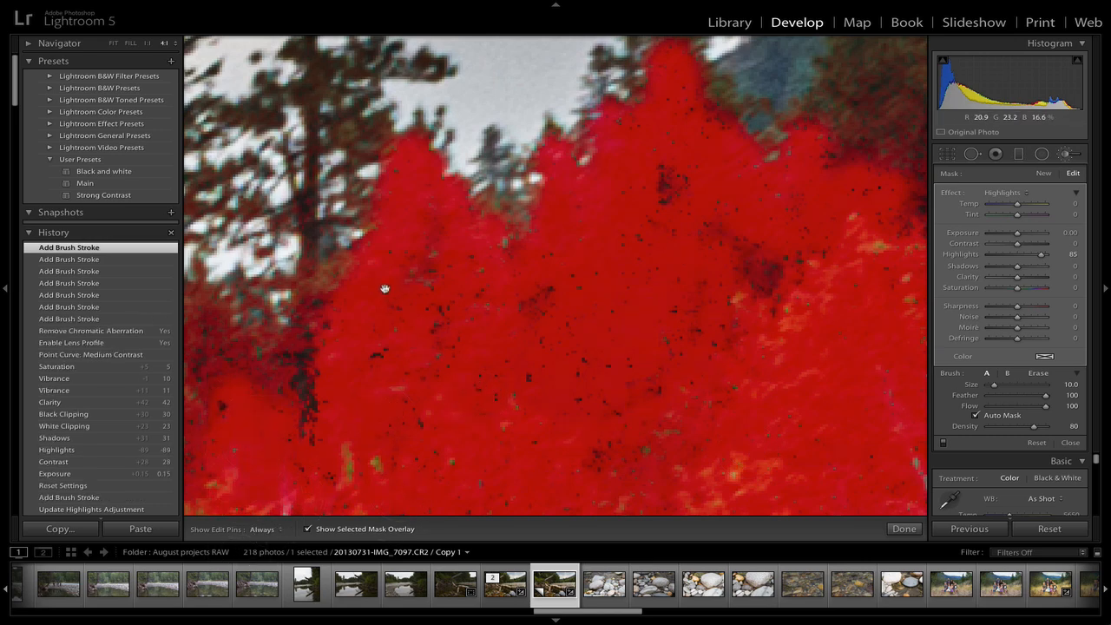
{"action": "mouse_move", "coordinate": [384, 289]}
{"action": "left_mouse_down"}
{"action": "mouse_move", "coordinate": [582, 440]}
{"action": "mouse_move", "coordinate": [640, 466]}
{"action": "left_mouse_up"}
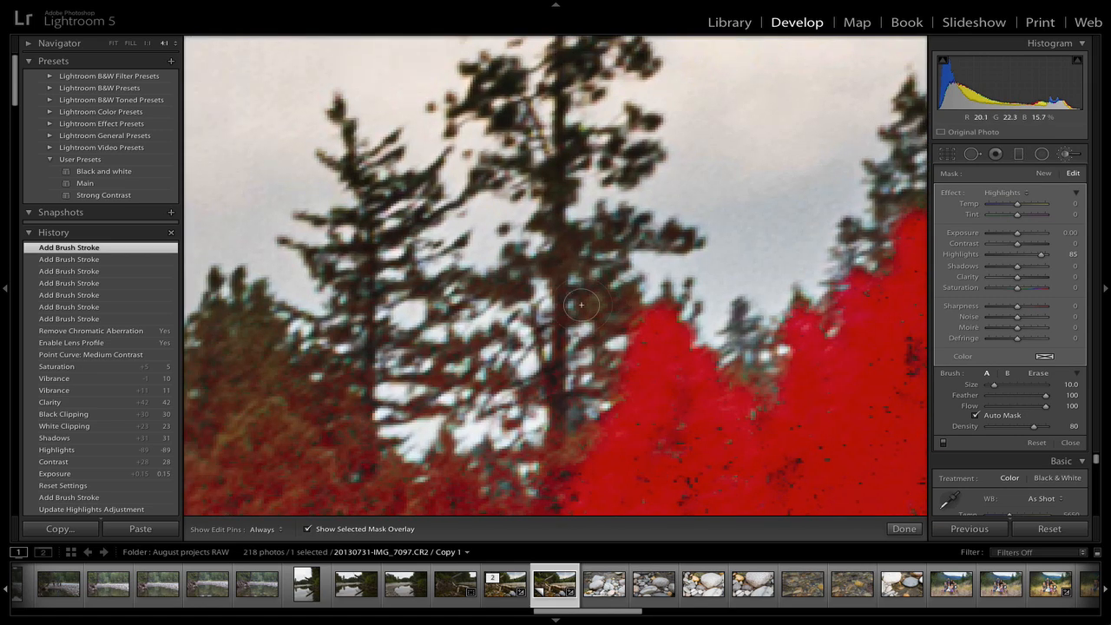
{"action": "key", "text": "h"}
{"action": "mouse_move", "coordinate": [295, 434]}
{"action": "left_mouse_down"}
{"action": "mouse_move", "coordinate": [236, 329]}
{"action": "mouse_move", "coordinate": [238, 453]}
{"action": "mouse_move", "coordinate": [212, 343]}
{"action": "mouse_move", "coordinate": [212, 457]}
{"action": "mouse_move", "coordinate": [239, 503]}
{"action": "mouse_move", "coordinate": [365, 513]}
{"action": "mouse_move", "coordinate": [329, 477]}
{"action": "mouse_move", "coordinate": [379, 510]}
{"action": "mouse_move", "coordinate": [378, 486]}
{"action": "mouse_move", "coordinate": [352, 464]}
{"action": "left_mouse_up"}
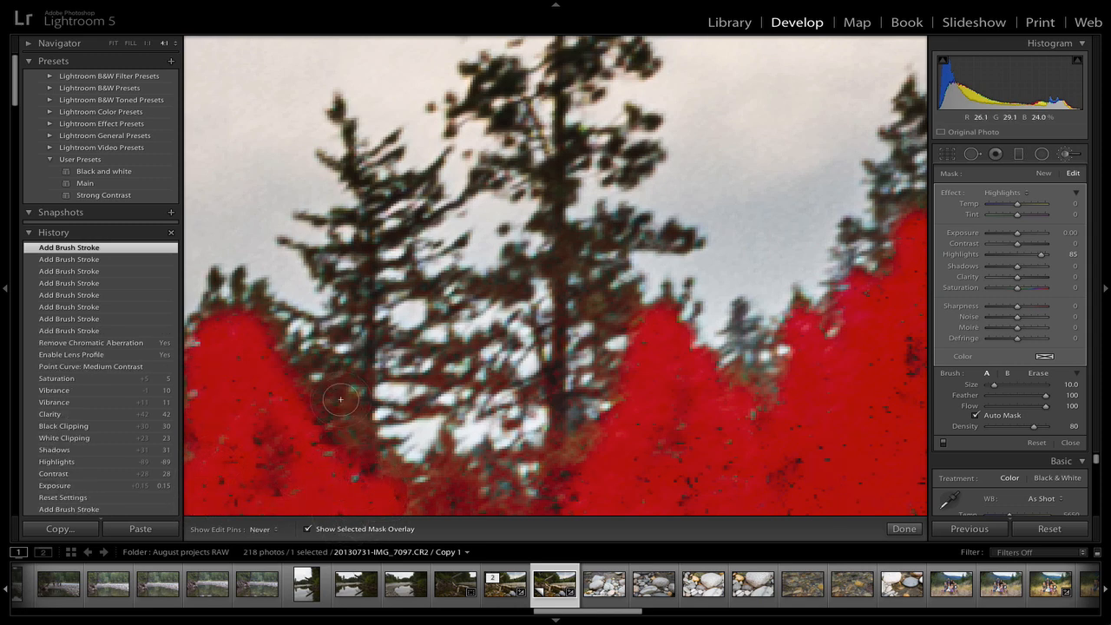
{"action": "left_click_drag", "start_coordinate": [340, 400], "coordinate": [267, 335]}
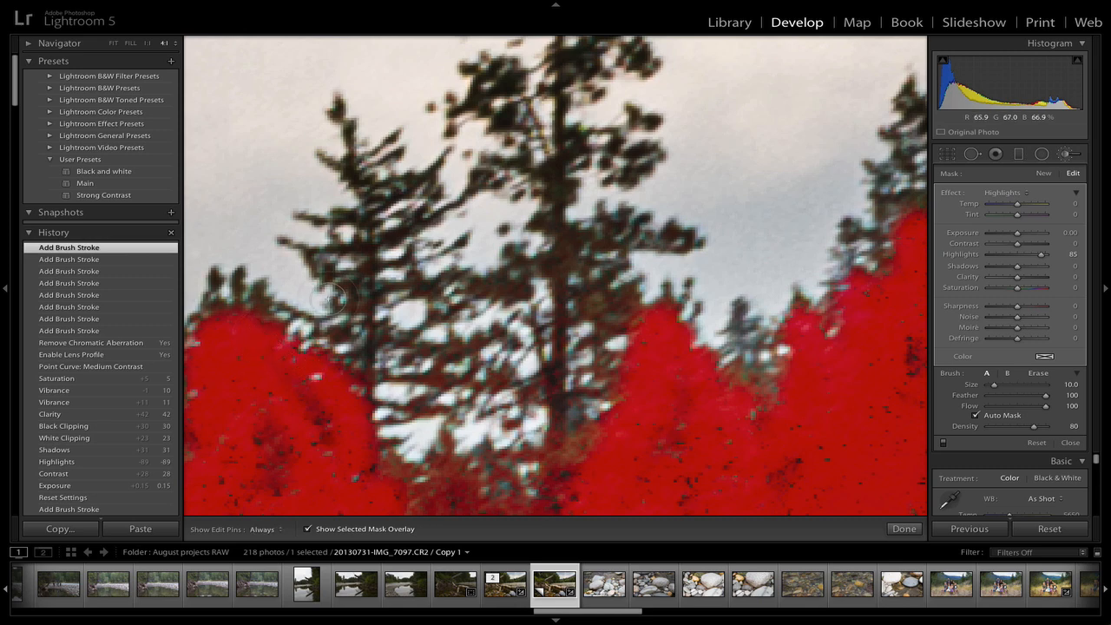
Reduce the brush size to 4 and paint the mask along the tall pine's trunk and branches
{"action": "key", "text": "bracketleft"}
{"action": "key", "text": "bracketleft"}
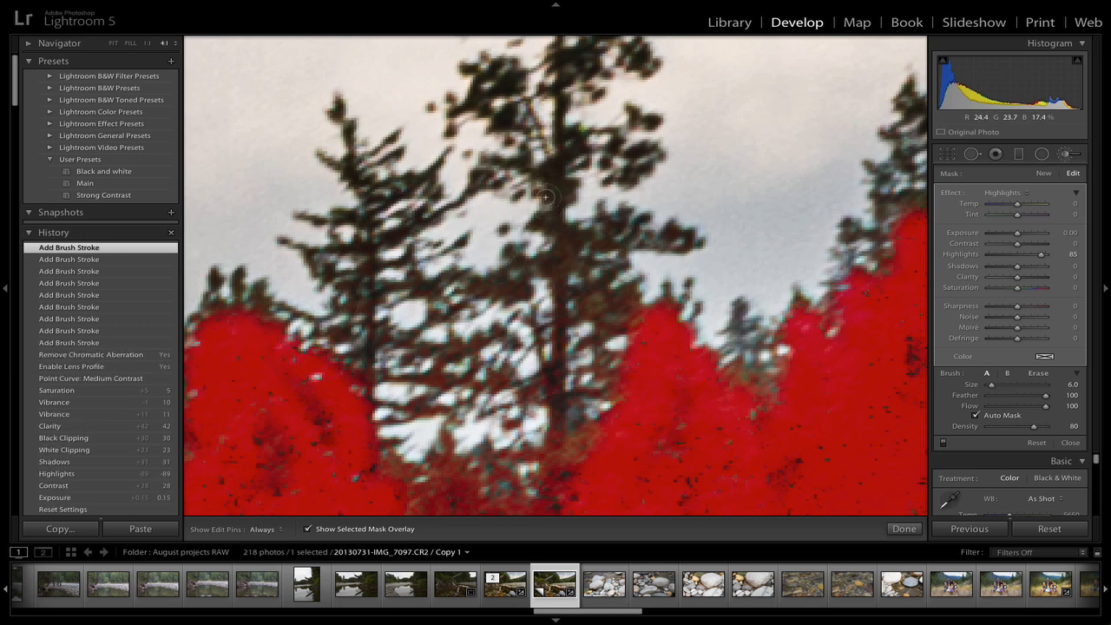
{"action": "key", "text": "bracketleft"}
{"action": "mouse_move", "coordinate": [348, 150]}
{"action": "left_mouse_down"}
{"action": "mouse_move", "coordinate": [346, 173]}
{"action": "mouse_move", "coordinate": [370, 212]}
{"action": "mouse_move", "coordinate": [347, 219]}
{"action": "left_mouse_up"}
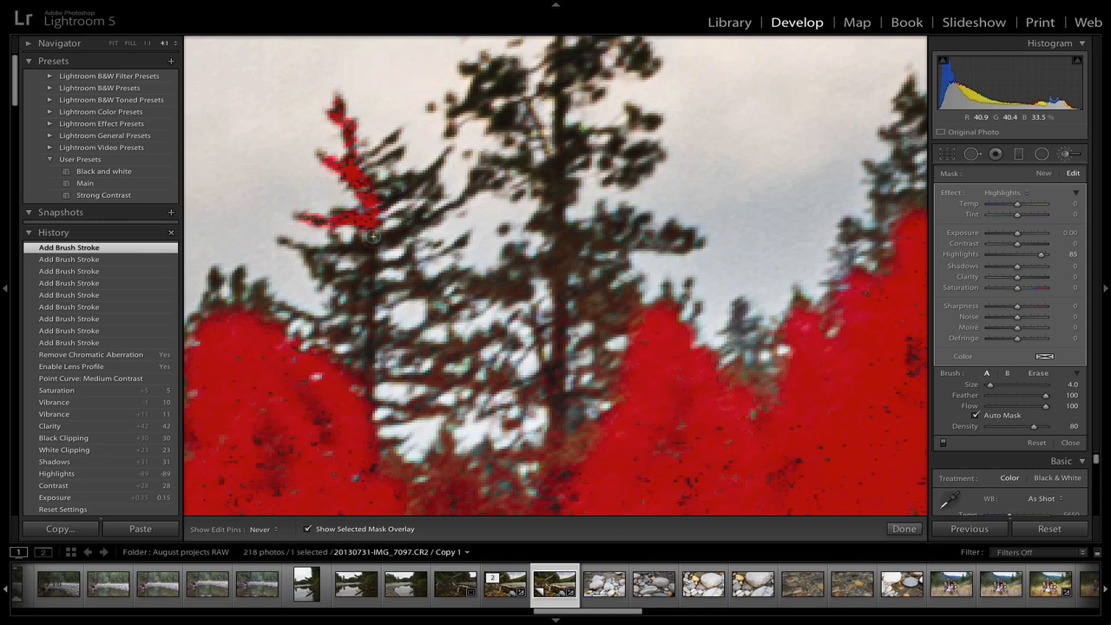
{"action": "mouse_move", "coordinate": [372, 235]}
{"action": "left_mouse_down"}
{"action": "mouse_move", "coordinate": [305, 250]}
{"action": "mouse_move", "coordinate": [370, 252]}
{"action": "mouse_move", "coordinate": [362, 280]}
{"action": "mouse_move", "coordinate": [335, 282]}
{"action": "mouse_move", "coordinate": [377, 269]}
{"action": "mouse_move", "coordinate": [371, 319]}
{"action": "mouse_move", "coordinate": [350, 301]}
{"action": "left_mouse_up"}
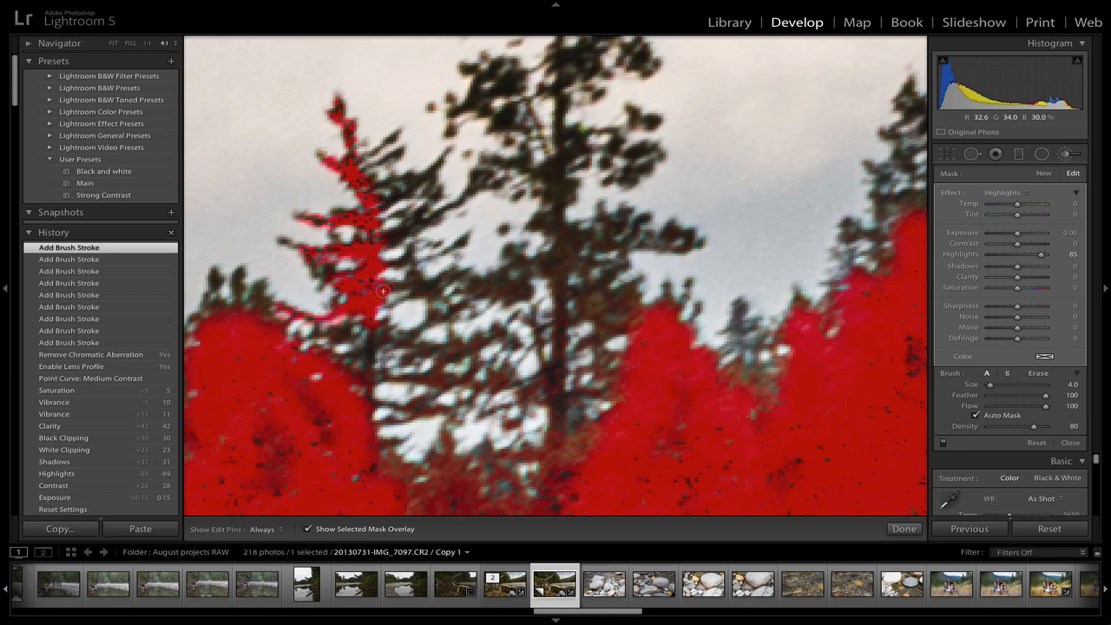
{"action": "mouse_move", "coordinate": [383, 291]}
{"action": "left_mouse_down"}
{"action": "mouse_move", "coordinate": [417, 285]}
{"action": "mouse_move", "coordinate": [414, 268]}
{"action": "mouse_move", "coordinate": [415, 282]}
{"action": "mouse_move", "coordinate": [435, 285]}
{"action": "mouse_move", "coordinate": [457, 269]}
{"action": "mouse_move", "coordinate": [435, 314]}
{"action": "mouse_move", "coordinate": [454, 281]}
{"action": "mouse_move", "coordinate": [522, 294]}
{"action": "mouse_move", "coordinate": [482, 289]}
{"action": "mouse_move", "coordinate": [563, 249]}
{"action": "mouse_move", "coordinate": [557, 424]}
{"action": "mouse_move", "coordinate": [562, 253]}
{"action": "mouse_move", "coordinate": [606, 221]}
{"action": "mouse_move", "coordinate": [635, 231]}
{"action": "mouse_move", "coordinate": [642, 220]}
{"action": "mouse_move", "coordinate": [643, 238]}
{"action": "mouse_move", "coordinate": [683, 246]}
{"action": "left_mouse_up"}
{"action": "mouse_move", "coordinate": [566, 233]}
{"action": "left_mouse_down"}
{"action": "mouse_move", "coordinate": [537, 224]}
{"action": "mouse_move", "coordinate": [567, 148]}
{"action": "mouse_move", "coordinate": [615, 145]}
{"action": "mouse_move", "coordinate": [607, 162]}
{"action": "mouse_move", "coordinate": [644, 148]}
{"action": "mouse_move", "coordinate": [625, 181]}
{"action": "mouse_move", "coordinate": [648, 162]}
{"action": "left_mouse_up"}
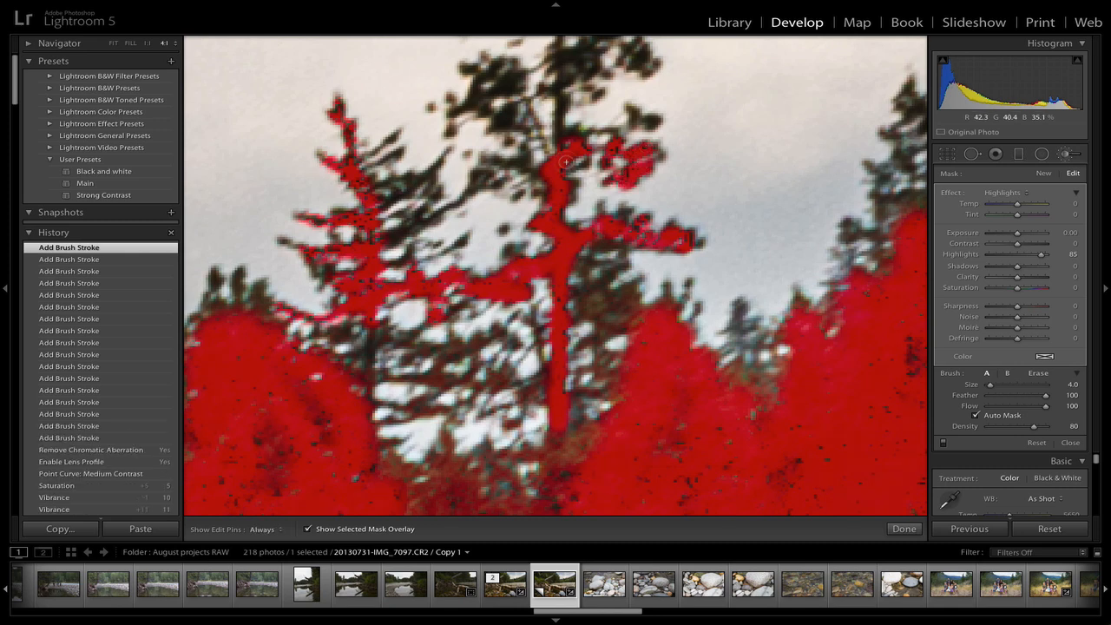
{"action": "left_click_drag", "start_coordinate": [486, 161], "coordinate": [487, 177]}
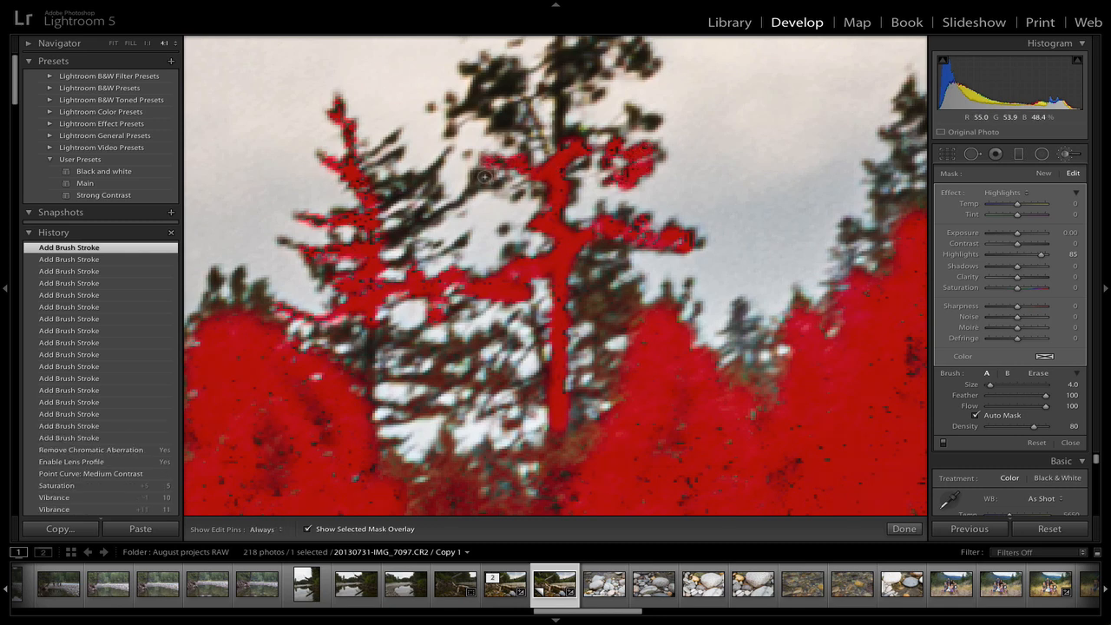
{"action": "left_click_drag", "start_coordinate": [449, 209], "coordinate": [379, 238]}
Continue painting the mask over the pine's upper branches
{"action": "key", "text": "h"}
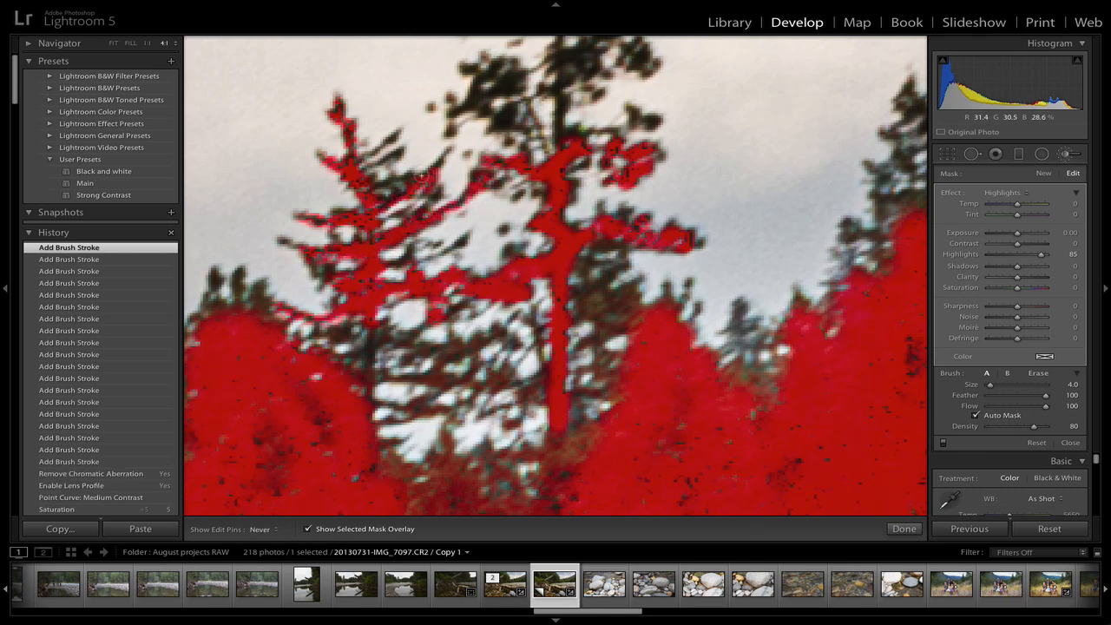
{"action": "left_click_drag", "start_coordinate": [378, 188], "coordinate": [398, 187]}
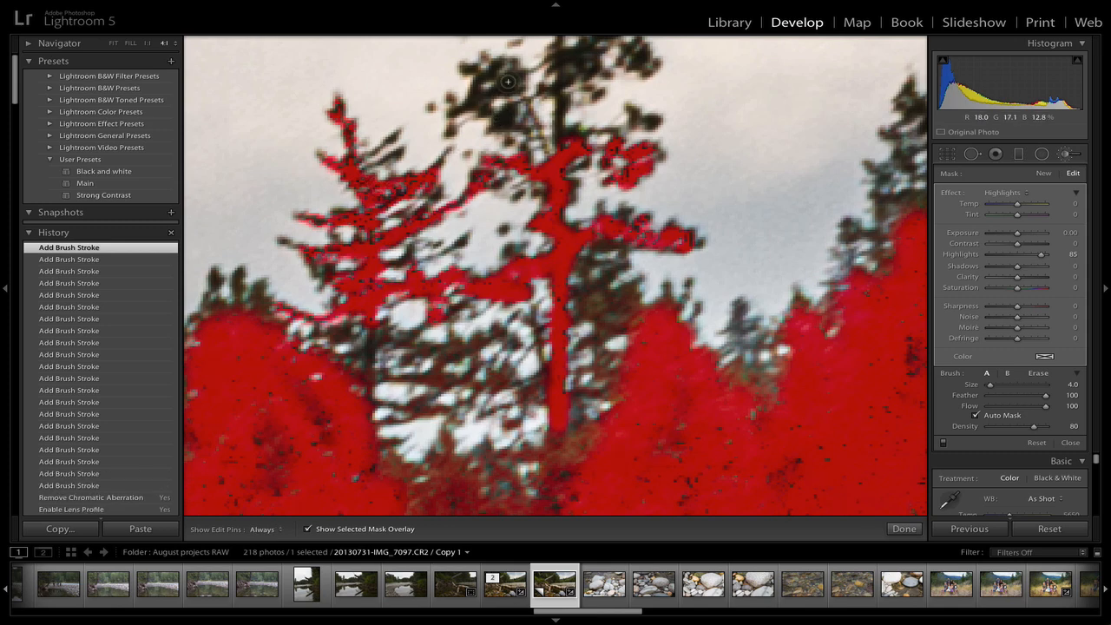
{"action": "mouse_move", "coordinate": [510, 80]}
{"action": "left_mouse_down"}
{"action": "mouse_move", "coordinate": [479, 94]}
{"action": "mouse_move", "coordinate": [515, 77]}
{"action": "mouse_move", "coordinate": [484, 71]}
{"action": "mouse_move", "coordinate": [453, 111]}
{"action": "mouse_move", "coordinate": [493, 116]}
{"action": "left_mouse_up"}
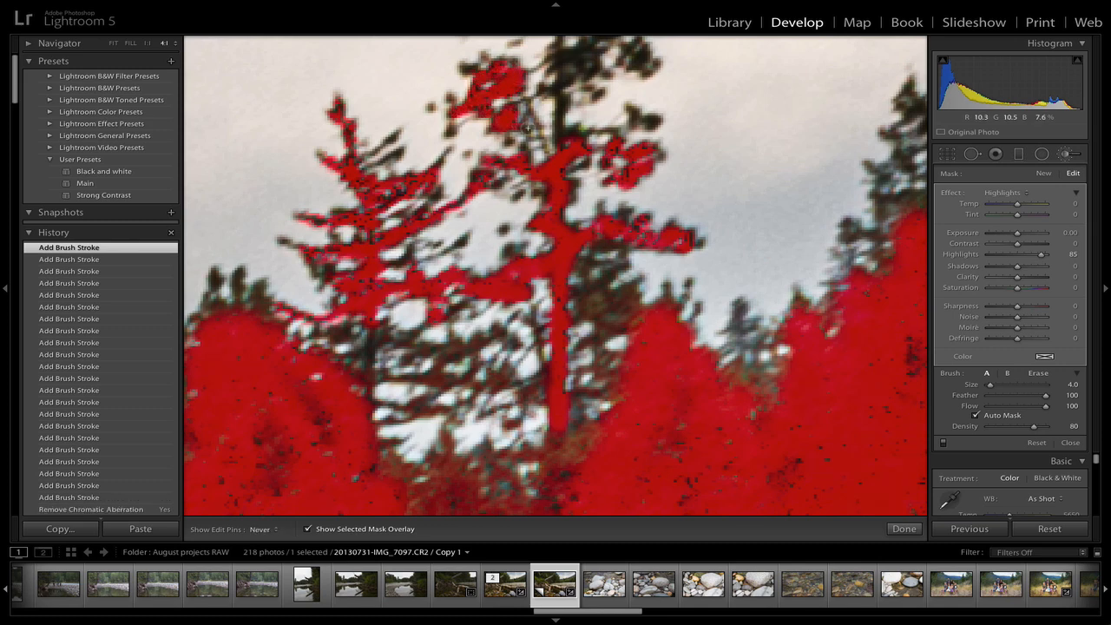
{"action": "left_click", "coordinate": [526, 109]}
{"action": "left_click_drag", "start_coordinate": [560, 92], "coordinate": [567, 138]}
{"action": "left_click", "coordinate": [583, 136]}
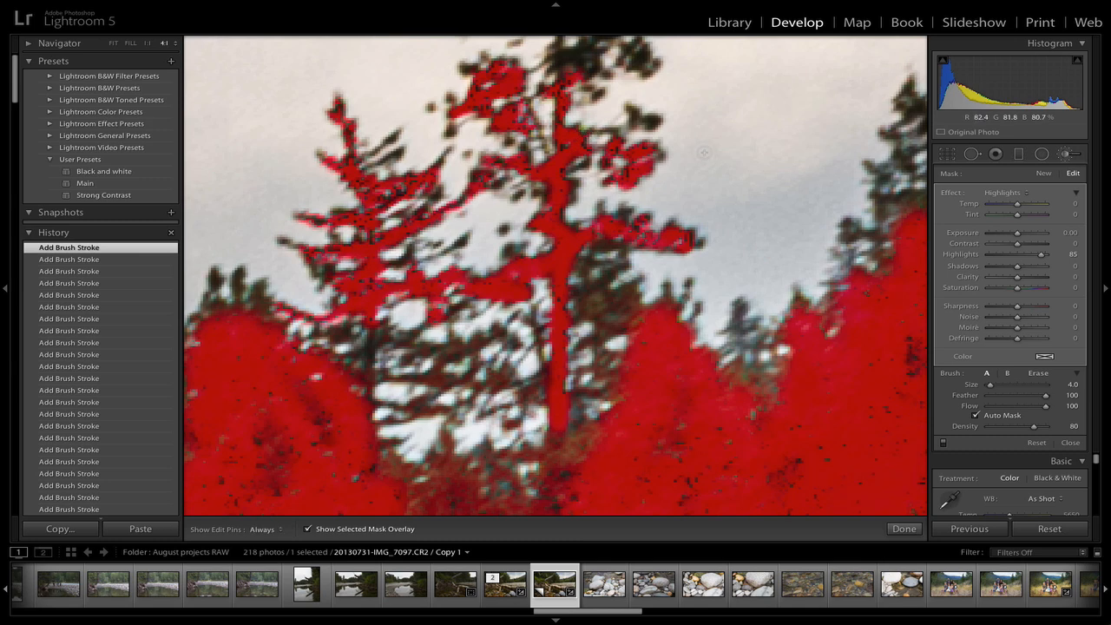
Paint the mask over the topmost branches of the pine
{"action": "mouse_move", "coordinate": [530, 67]}
{"action": "left_mouse_down"}
{"action": "mouse_move", "coordinate": [525, 213]}
{"action": "mouse_move", "coordinate": [517, 182]}
{"action": "mouse_move", "coordinate": [571, 165]}
{"action": "mouse_move", "coordinate": [547, 202]}
{"action": "mouse_move", "coordinate": [599, 194]}
{"action": "mouse_move", "coordinate": [595, 179]}
{"action": "mouse_move", "coordinate": [601, 198]}
{"action": "left_mouse_up"}
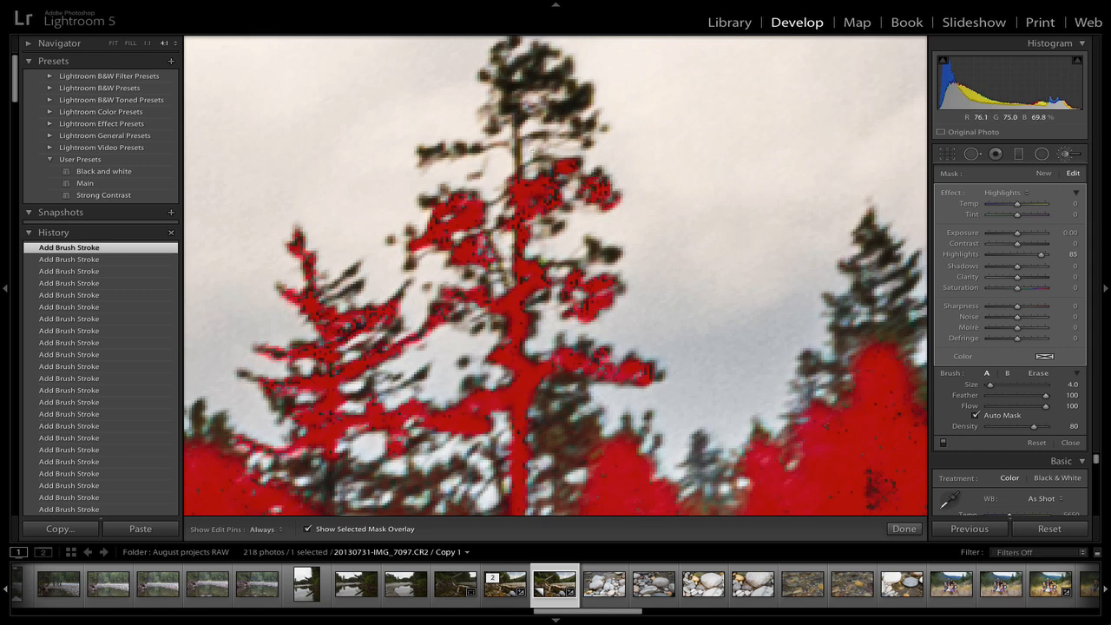
{"action": "left_click_drag", "start_coordinate": [518, 177], "coordinate": [513, 111]}
{"action": "left_click_drag", "start_coordinate": [481, 150], "coordinate": [458, 153]}
{"action": "left_click_drag", "start_coordinate": [442, 149], "coordinate": [432, 154]}
Set Edge Masking to 100
{"action": "key", "text": "equal"}
{"action": "key", "text": "equal"}
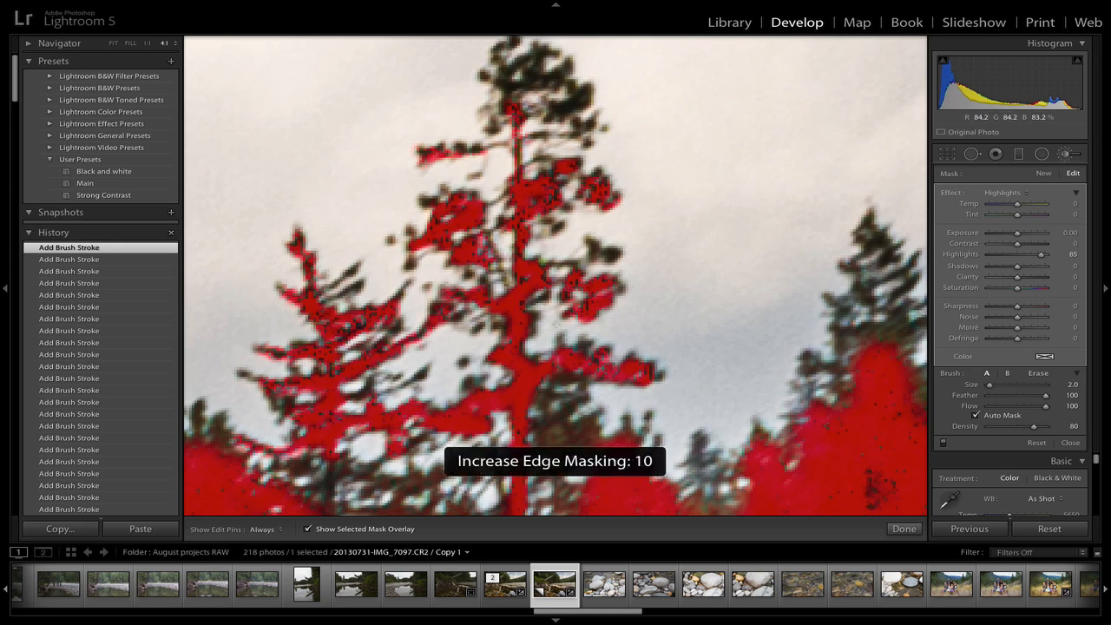
{"action": "key", "text": "minus"}
{"action": "key", "text": "equal"}
{"action": "key", "text": "equal"}
{"action": "key", "text": "minus"}
{"action": "key", "text": "minus"}
{"action": "key", "text": "equal"}
{"action": "key", "text": "equal"}
{"action": "key", "text": "equal"}
{"action": "key", "text": "equal"}
{"action": "key", "text": "equal"}
{"action": "key", "text": "equal"}
{"action": "key", "text": "equal"}
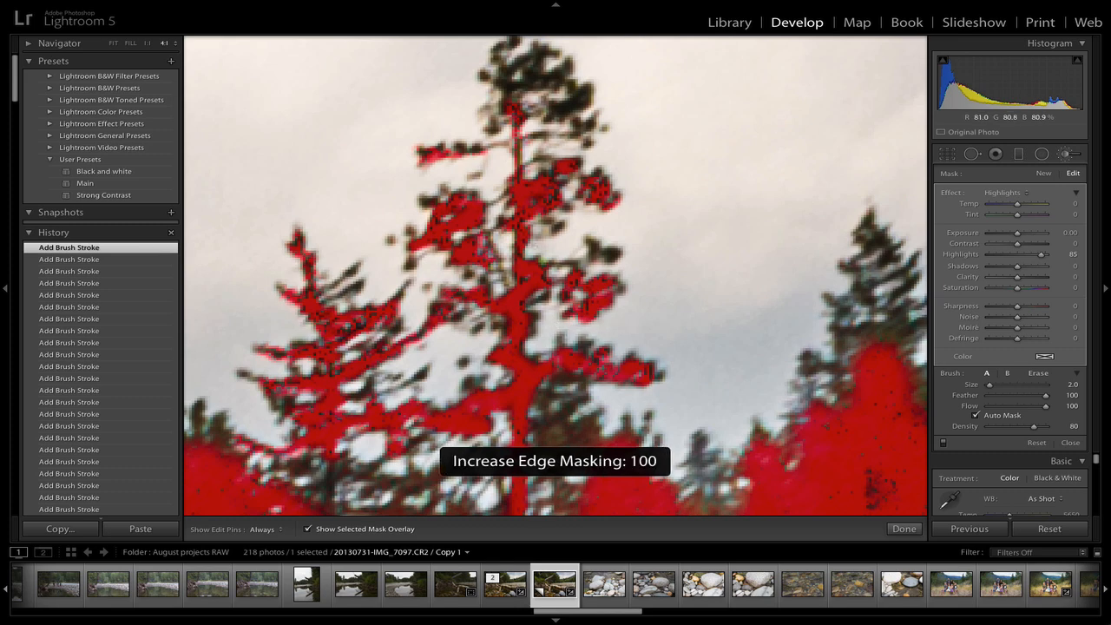
{"action": "key", "text": "h"}
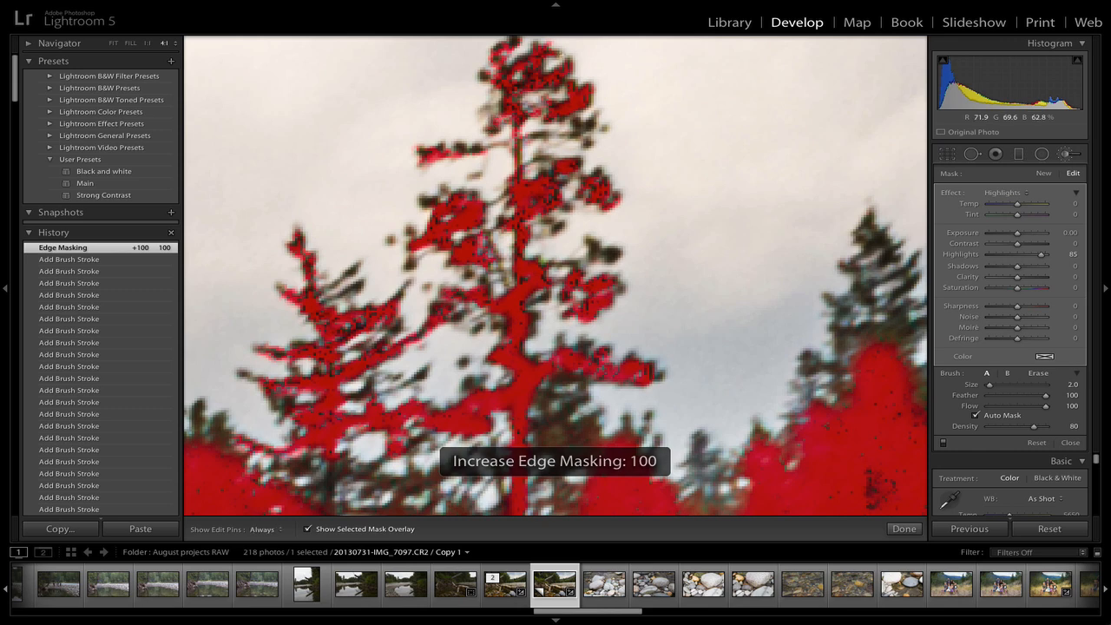
Paint one more mask stroke on the pine's upper branches
{"action": "left_click", "coordinate": [492, 131]}
{"action": "key", "text": "space"}
{"action": "left_click_drag", "start_coordinate": [651, 106], "coordinate": [570, 153]}
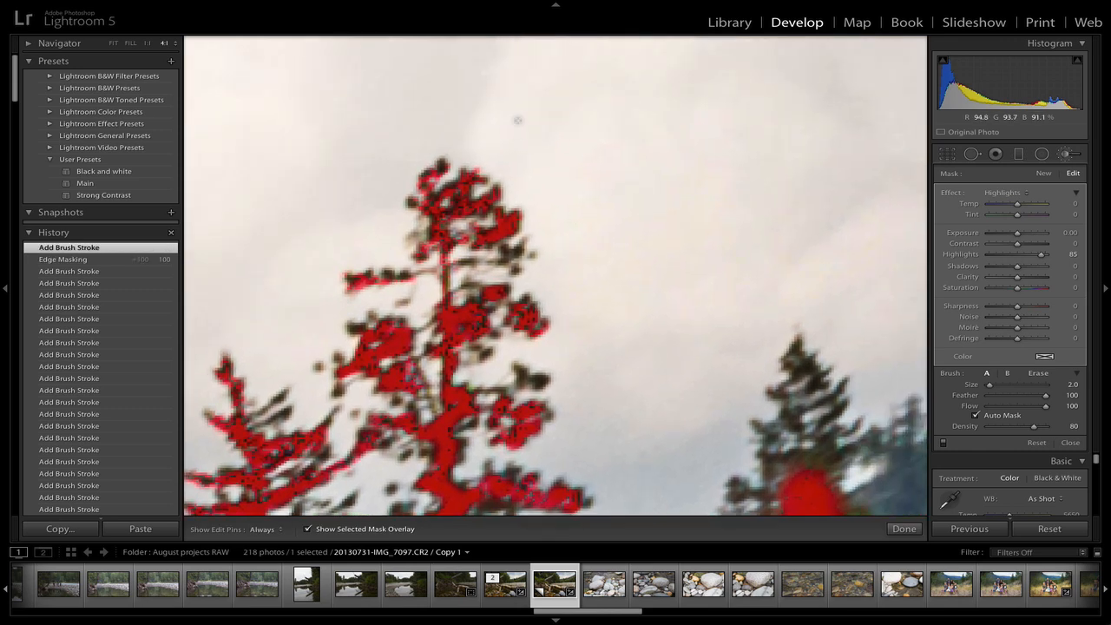
{"action": "key", "text": "alt"}
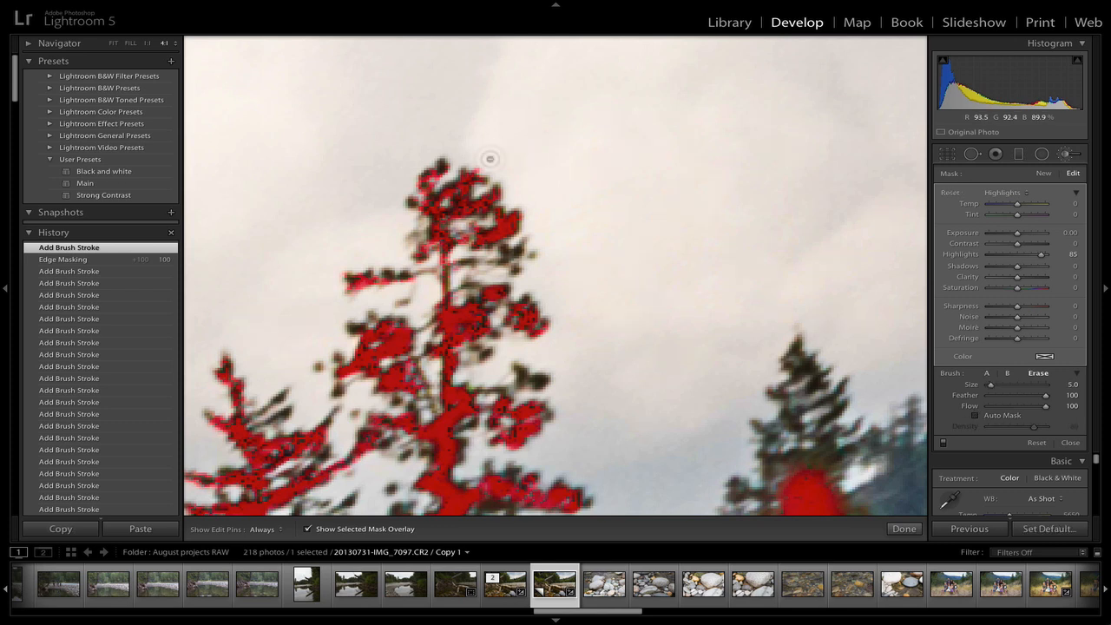
{"action": "key", "text": "alt"}
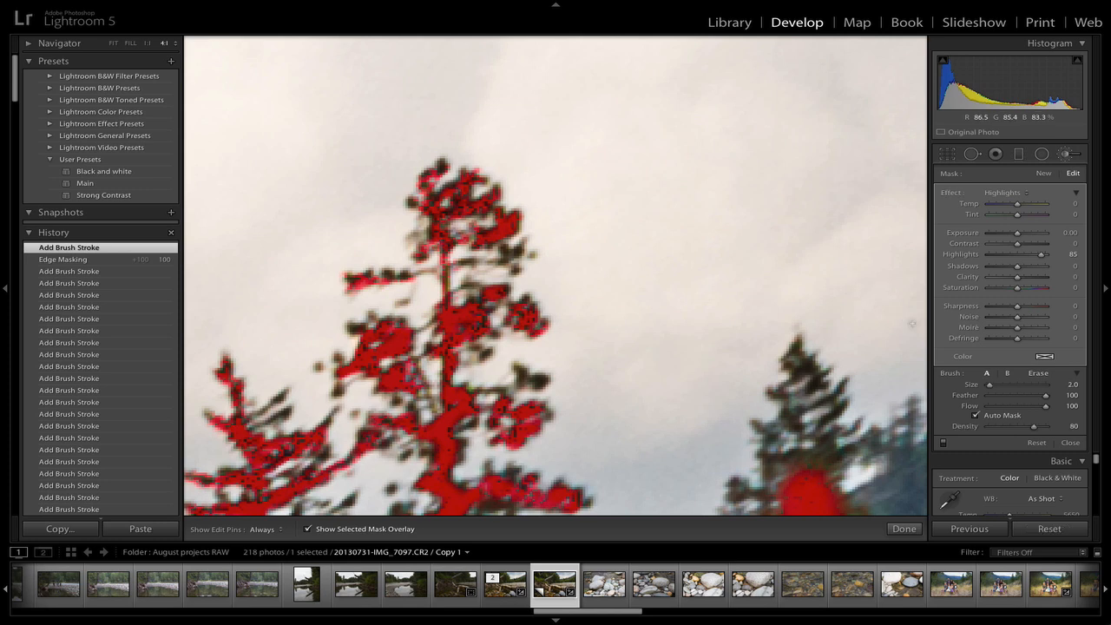
Erase stray mask at the pine's tip with the Erase brush at size 5
{"action": "left_click", "coordinate": [1039, 373]}
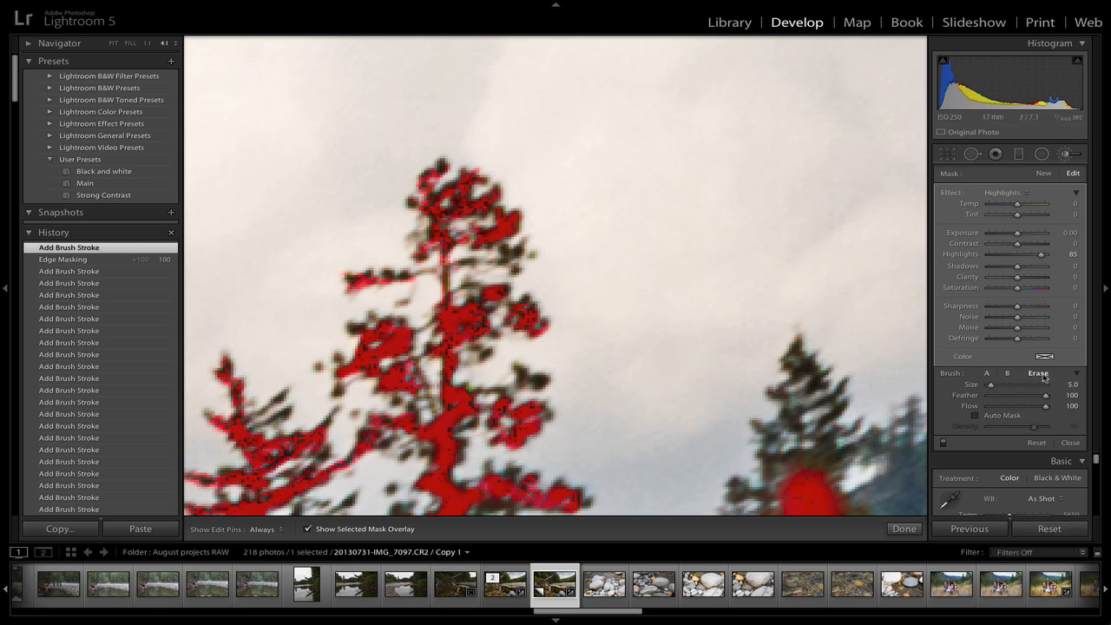
{"action": "left_click", "coordinate": [988, 375]}
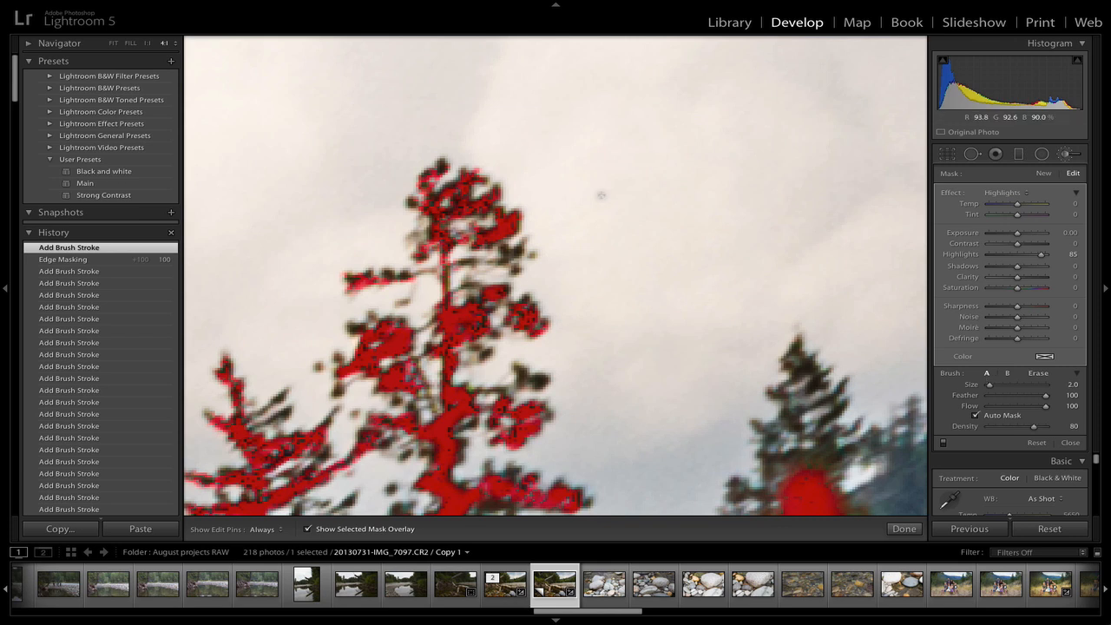
{"action": "key", "text": "h"}
{"action": "left_click", "coordinate": [491, 157], "text": "alt"}
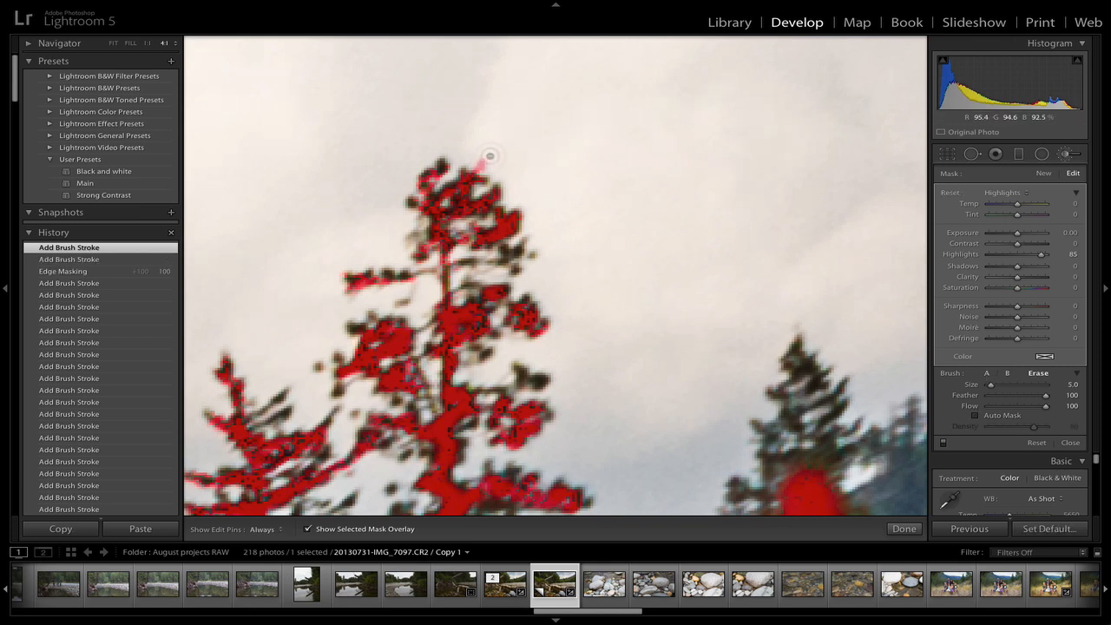
{"action": "left_click_drag", "start_coordinate": [492, 154], "coordinate": [482, 160]}
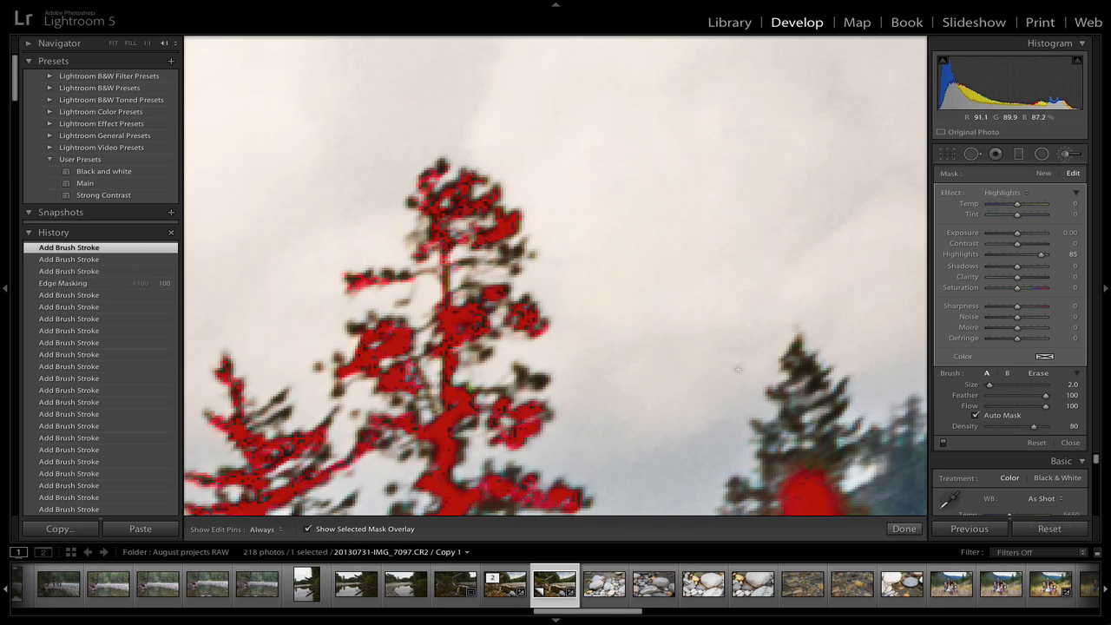
Paint the highlights mask over the tip and upper branches of the smaller pine on the right
{"action": "left_click_drag", "start_coordinate": [803, 370], "coordinate": [814, 375]}
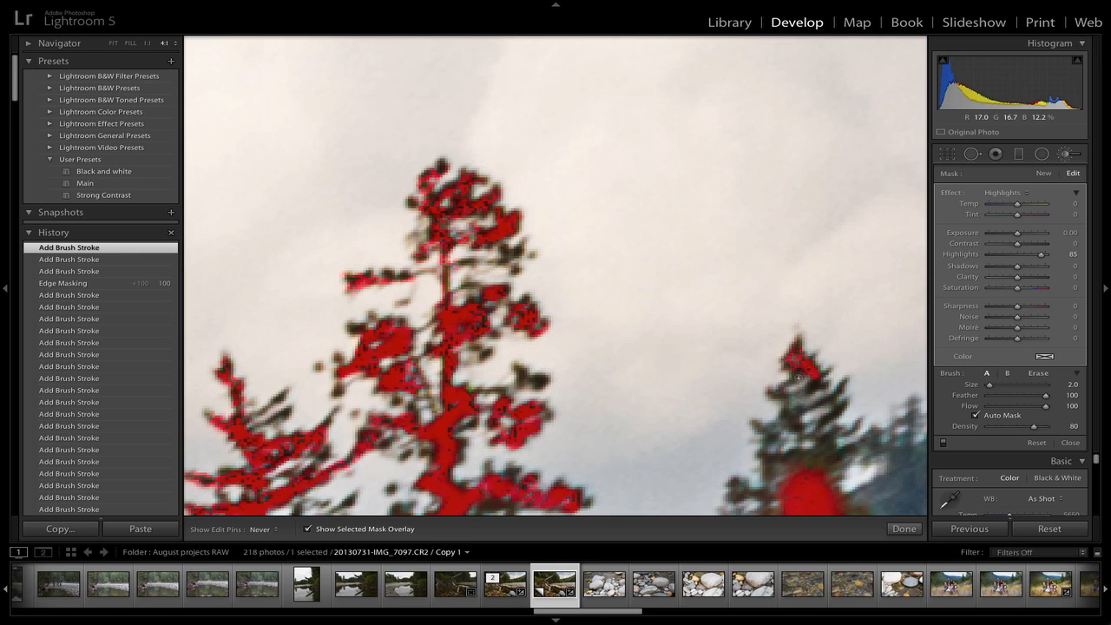
{"action": "left_click", "coordinate": [780, 386]}
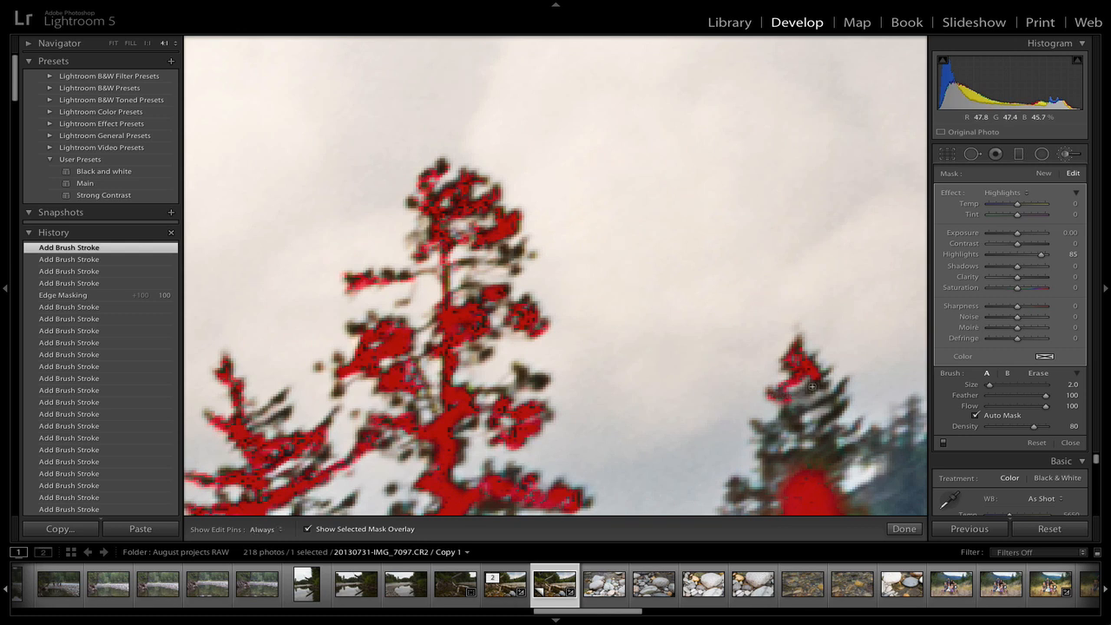
{"action": "mouse_move", "coordinate": [814, 386]}
{"action": "left_mouse_down"}
{"action": "mouse_move", "coordinate": [799, 418]}
{"action": "mouse_move", "coordinate": [788, 400]}
{"action": "mouse_move", "coordinate": [798, 430]}
{"action": "left_mouse_up"}
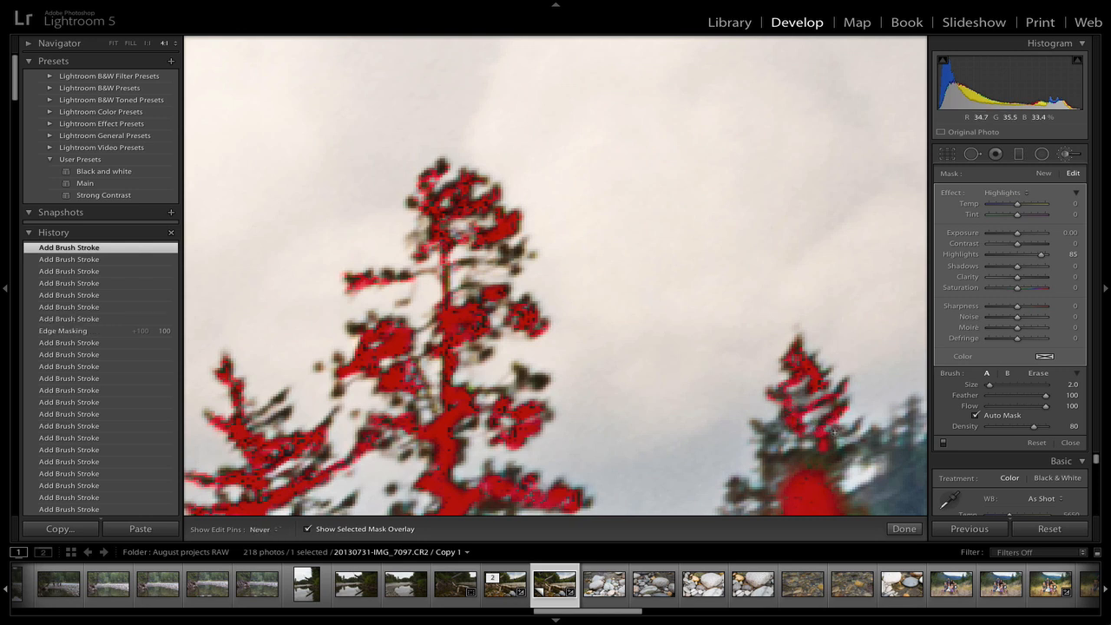
{"action": "mouse_move", "coordinate": [849, 452]}
{"action": "left_mouse_down"}
{"action": "mouse_move", "coordinate": [821, 470]}
{"action": "mouse_move", "coordinate": [775, 459]}
{"action": "left_mouse_up"}
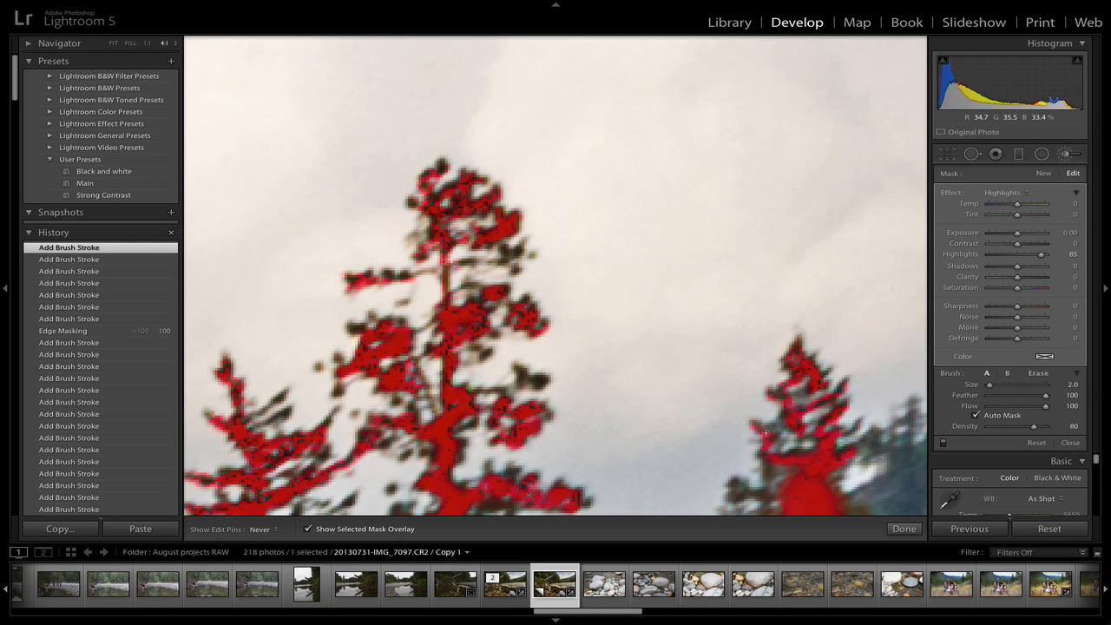
{"action": "mouse_move", "coordinate": [767, 470]}
{"action": "left_mouse_down"}
{"action": "mouse_move", "coordinate": [767, 498]}
{"action": "mouse_move", "coordinate": [737, 494]}
{"action": "left_mouse_up"}
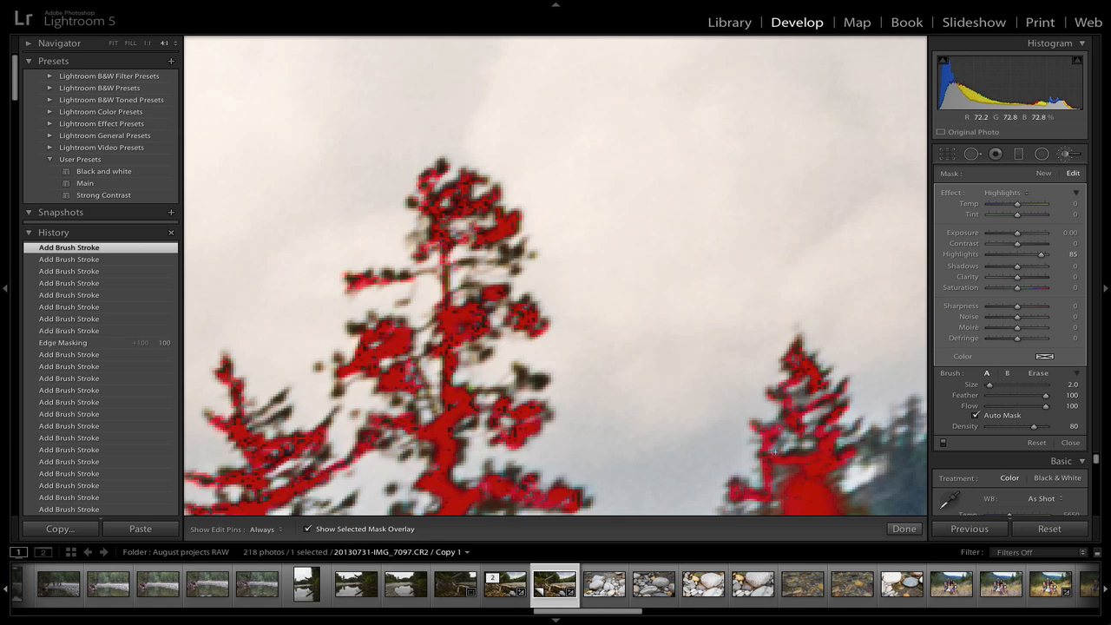
Pan down and paint the mask over the left pine's lower branches
{"action": "left_click_drag", "start_coordinate": [797, 424], "coordinate": [807, 144]}
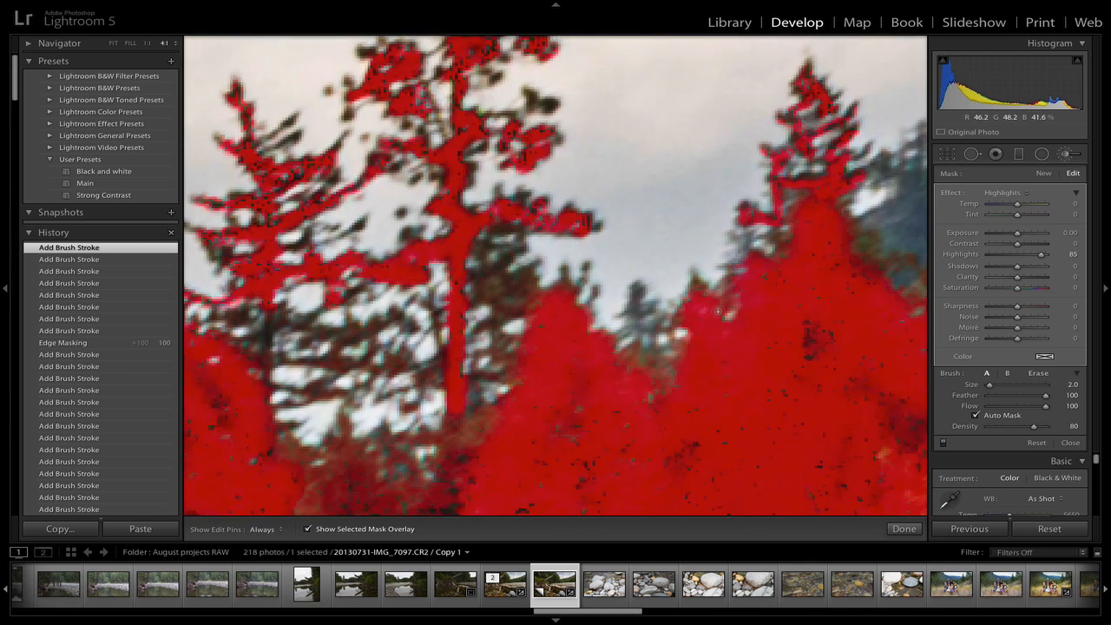
{"action": "key", "text": "h"}
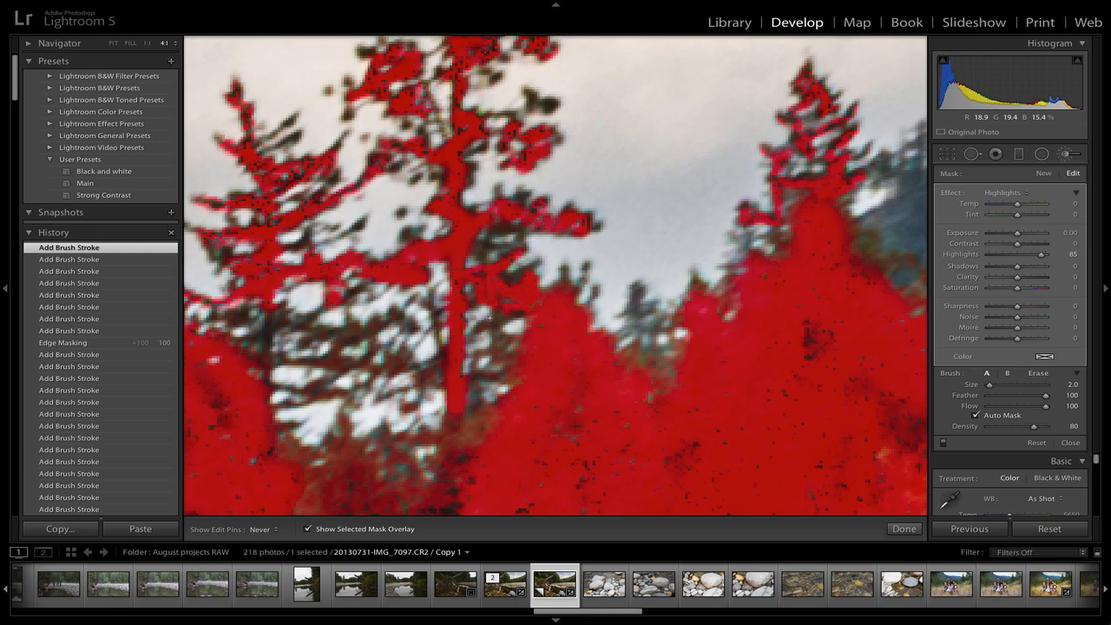
{"action": "left_click_drag", "start_coordinate": [521, 312], "coordinate": [485, 326]}
{"action": "left_click_drag", "start_coordinate": [380, 326], "coordinate": [330, 336]}
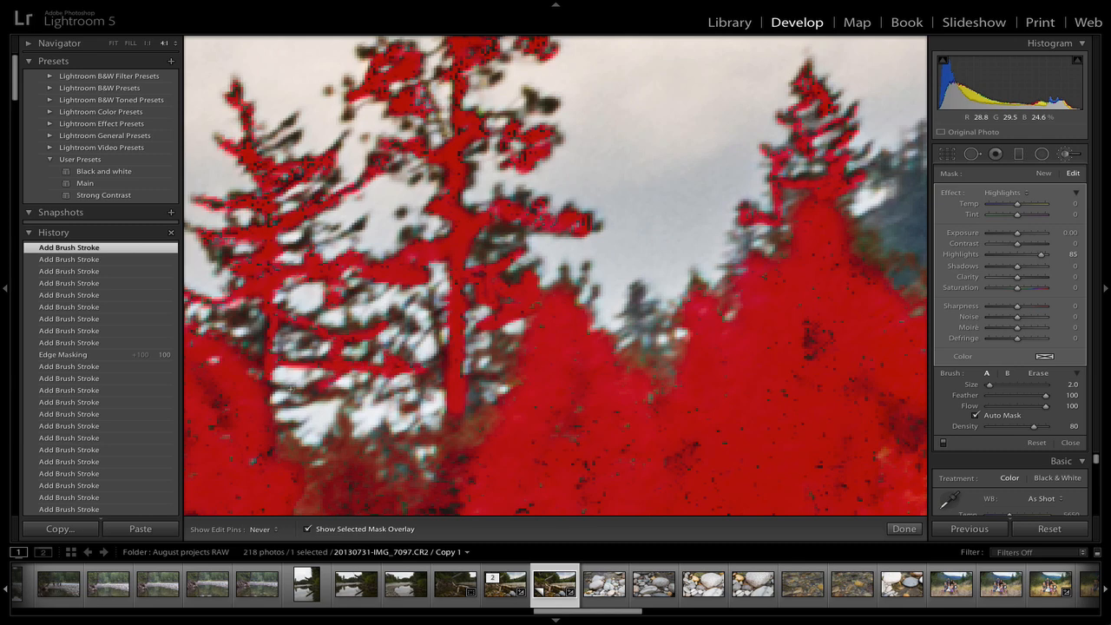
{"action": "key", "text": "h"}
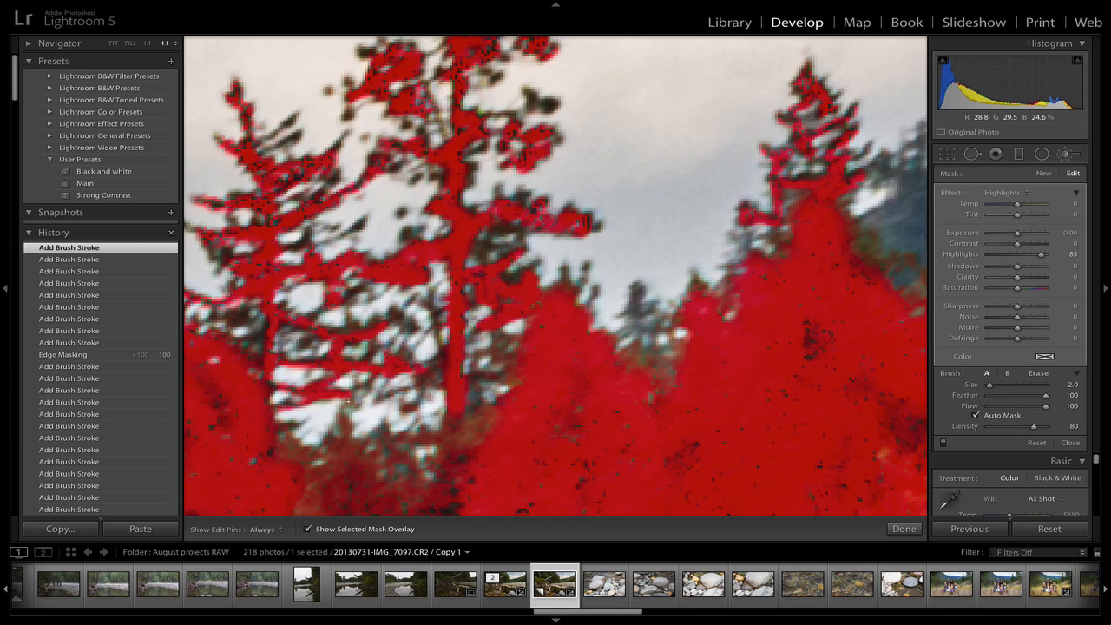
{"action": "mouse_move", "coordinate": [355, 405]}
{"action": "left_mouse_down"}
{"action": "mouse_move", "coordinate": [348, 431]}
{"action": "mouse_move", "coordinate": [347, 404]}
{"action": "mouse_move", "coordinate": [359, 464]}
{"action": "mouse_move", "coordinate": [348, 427]}
{"action": "left_mouse_up"}
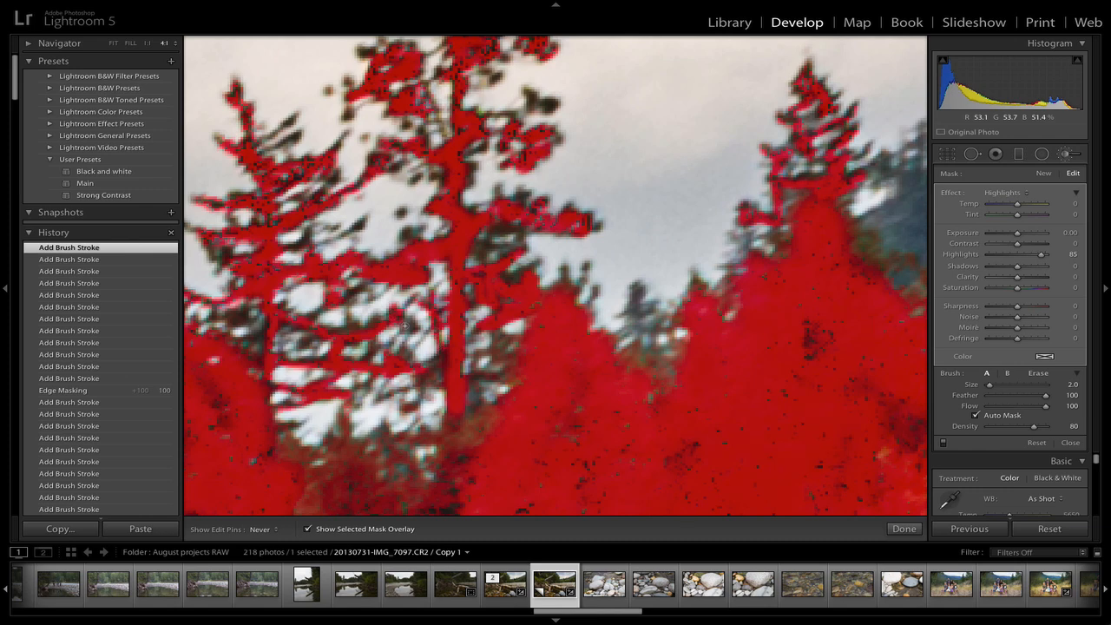
{"action": "key", "text": "h"}
{"action": "key", "text": "h"}
{"action": "left_click_drag", "start_coordinate": [399, 334], "coordinate": [400, 350]}
Erase stray mask above the left pine's branches and touch up the mask along its trunk
{"action": "key", "text": "alt"}
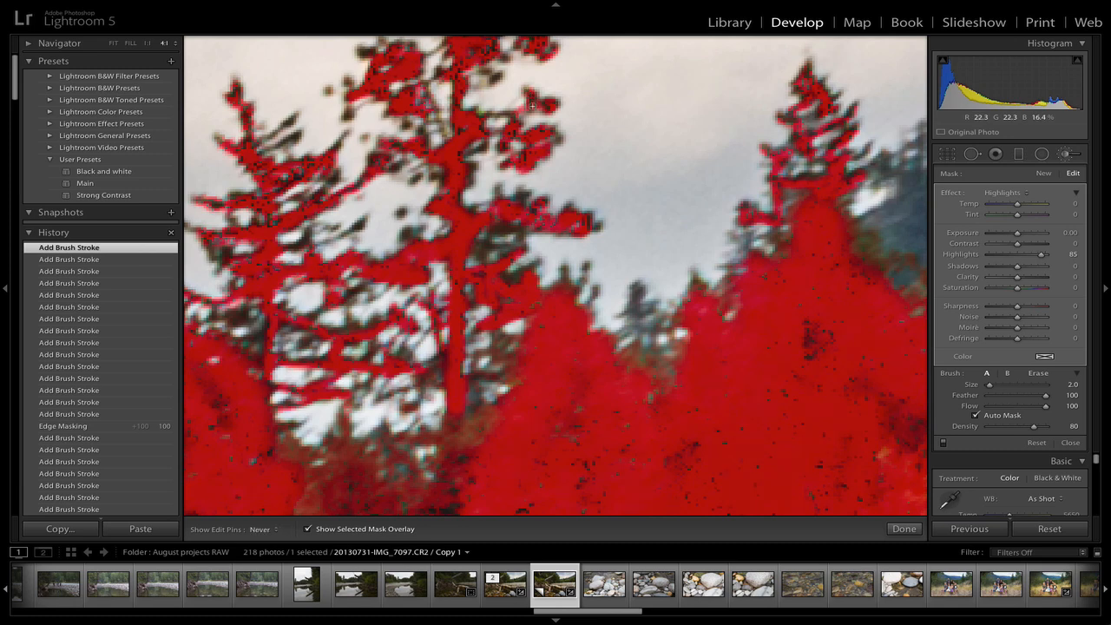
{"action": "mouse_move", "coordinate": [535, 105]}
{"action": "left_mouse_down"}
{"action": "mouse_move", "coordinate": [529, 116]}
{"action": "mouse_move", "coordinate": [519, 105]}
{"action": "left_mouse_up"}
{"action": "key", "text": "alt"}
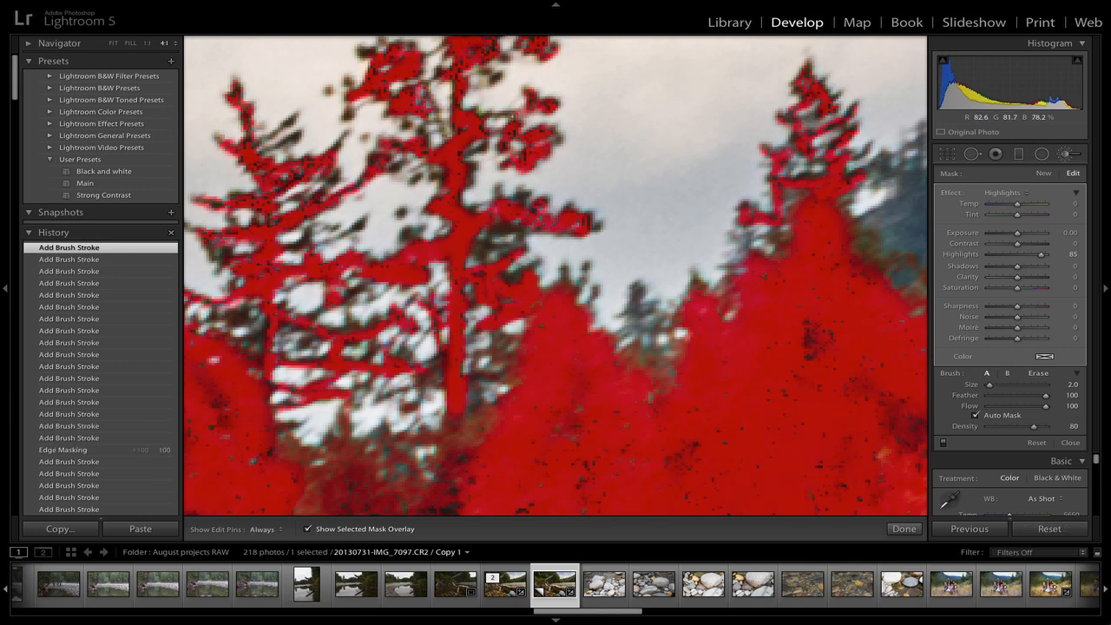
{"action": "left_click_drag", "start_coordinate": [496, 230], "coordinate": [510, 224]}
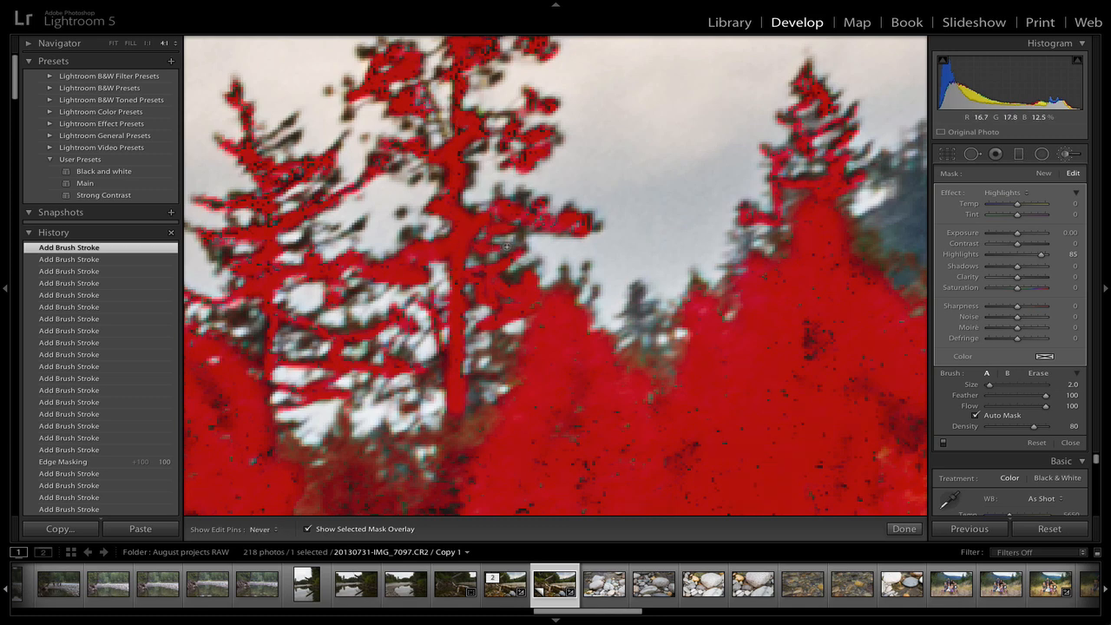
{"action": "left_click_drag", "start_coordinate": [507, 253], "coordinate": [493, 287]}
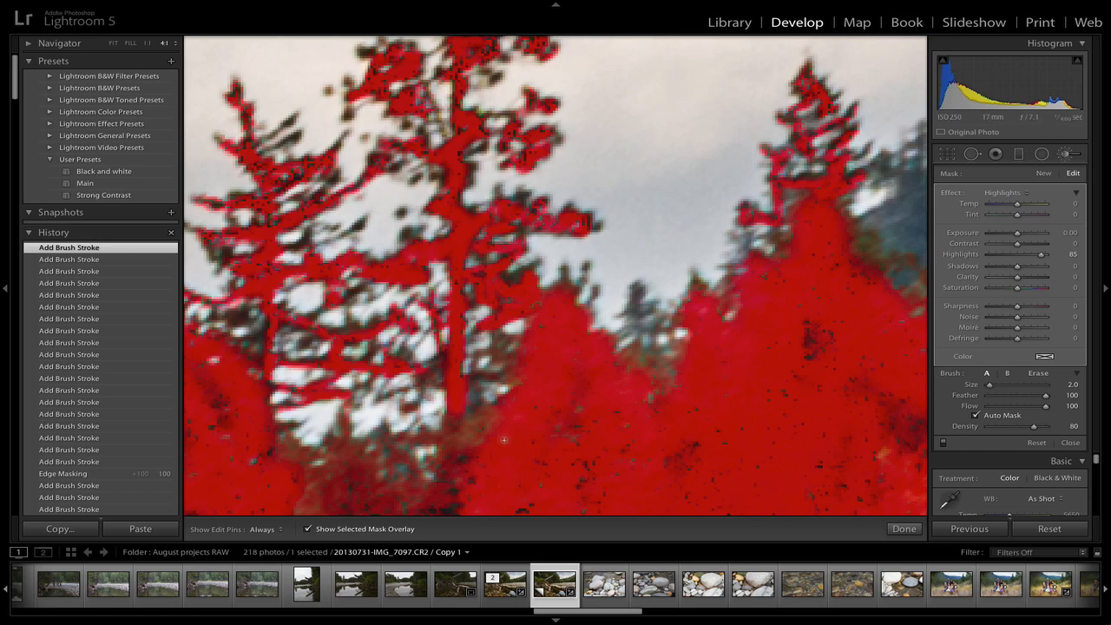
Pan to the forest below the pines, enlarge the brush to size 8 and paint the mask over it
{"action": "key", "text": "space"}
{"action": "mouse_move", "coordinate": [430, 363]}
{"action": "left_mouse_down"}
{"action": "mouse_move", "coordinate": [874, 375]}
{"action": "mouse_move", "coordinate": [953, 429]}
{"action": "left_mouse_up"}
{"action": "mouse_move", "coordinate": [783, 504]}
{"action": "left_mouse_down"}
{"action": "mouse_move", "coordinate": [774, 258]}
{"action": "mouse_move", "coordinate": [749, 206]}
{"action": "left_mouse_up"}
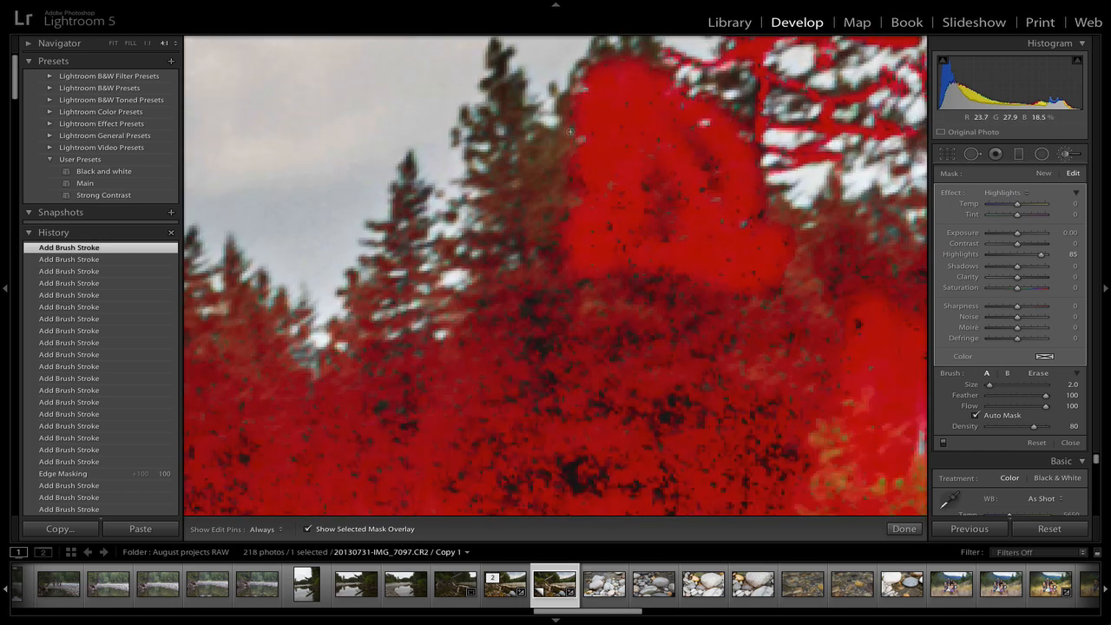
{"action": "left_click_drag", "start_coordinate": [571, 132], "coordinate": [577, 126]}
{"action": "mouse_move", "coordinate": [574, 195]}
{"action": "left_mouse_down"}
{"action": "mouse_move", "coordinate": [562, 157]}
{"action": "mouse_move", "coordinate": [527, 262]}
{"action": "mouse_move", "coordinate": [518, 232]}
{"action": "mouse_move", "coordinate": [559, 135]}
{"action": "mouse_move", "coordinate": [543, 149]}
{"action": "mouse_move", "coordinate": [524, 126]}
{"action": "mouse_move", "coordinate": [499, 57]}
{"action": "mouse_move", "coordinate": [505, 175]}
{"action": "mouse_move", "coordinate": [474, 119]}
{"action": "mouse_move", "coordinate": [486, 248]}
{"action": "mouse_move", "coordinate": [485, 165]}
{"action": "mouse_move", "coordinate": [482, 295]}
{"action": "mouse_move", "coordinate": [425, 399]}
{"action": "left_mouse_up"}
{"action": "key", "text": "bracketright"}
{"action": "key", "text": "bracketright"}
{"action": "key", "text": "bracketright"}
{"action": "key", "text": "bracketright"}
{"action": "key", "text": "bracketright"}
{"action": "key", "text": "bracketright"}
{"action": "mouse_move", "coordinate": [389, 351]}
{"action": "left_mouse_down"}
{"action": "mouse_move", "coordinate": [407, 184]}
{"action": "mouse_move", "coordinate": [386, 285]}
{"action": "mouse_move", "coordinate": [326, 397]}
{"action": "left_mouse_up"}
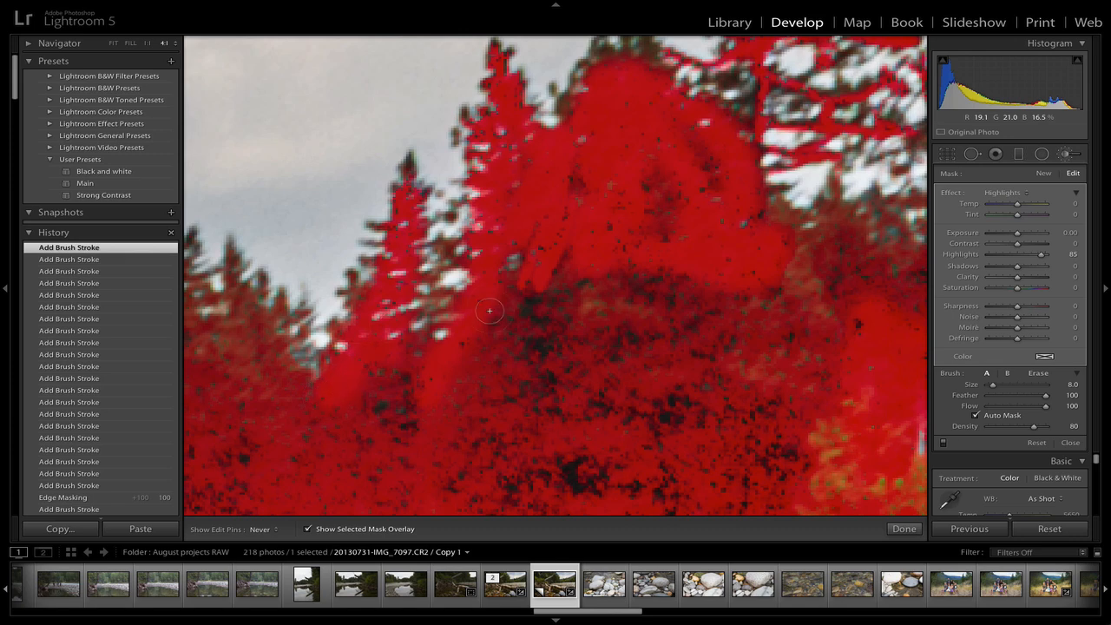
{"action": "key", "text": "h"}
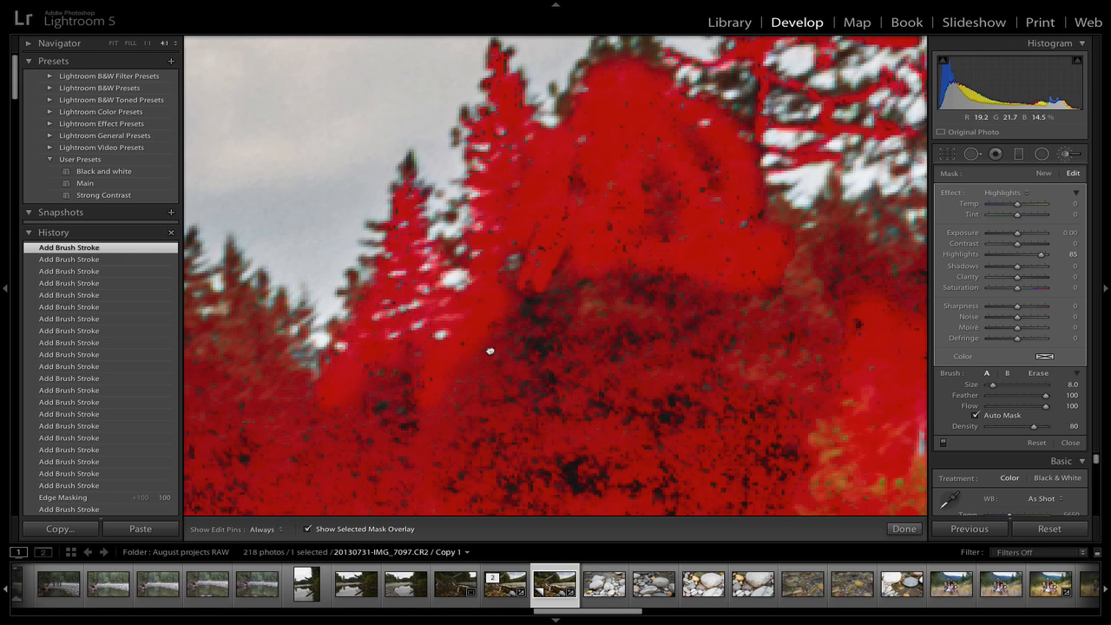
Zoom out to the whole photo and paint one more stroke over the upper forest edge
{"action": "key", "text": "z"}
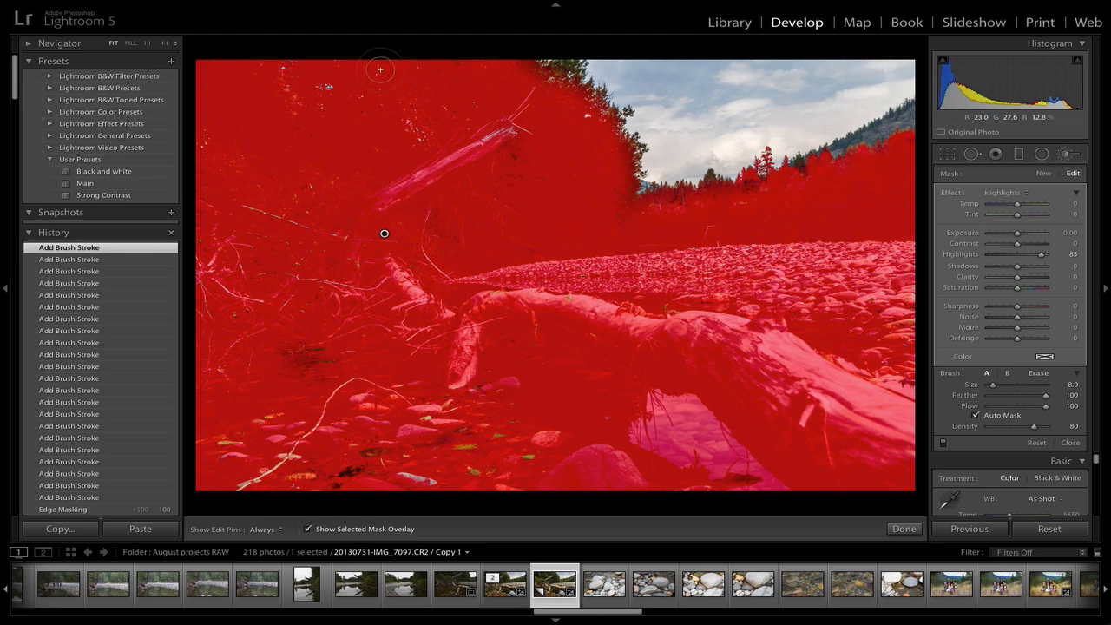
{"action": "key", "text": "h"}
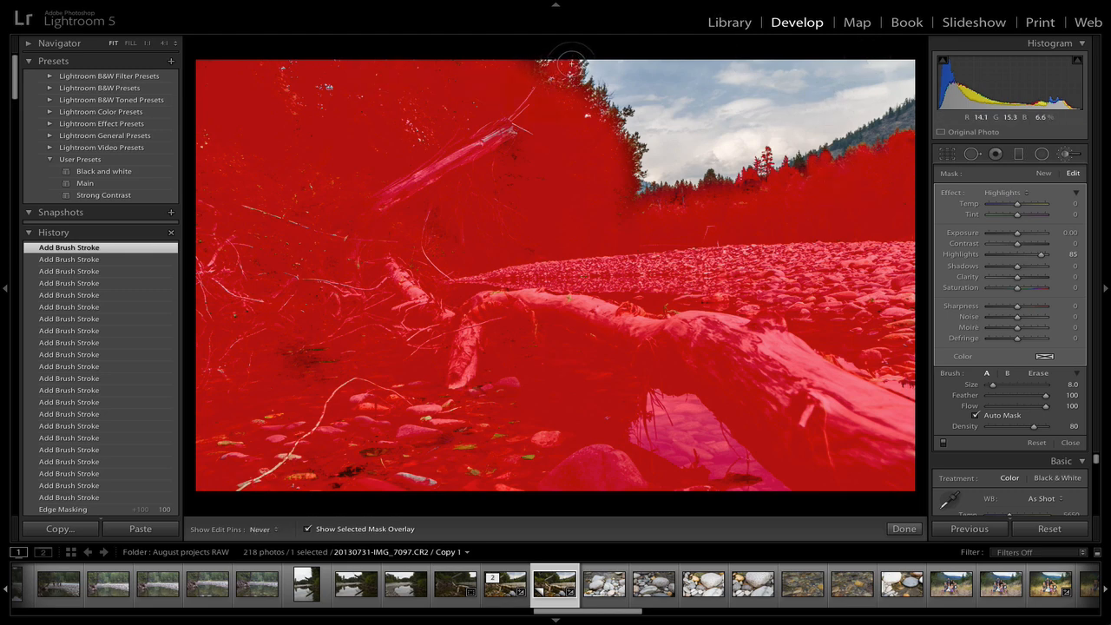
{"action": "mouse_move", "coordinate": [572, 63]}
{"action": "left_mouse_down"}
{"action": "mouse_move", "coordinate": [554, 90]}
{"action": "mouse_move", "coordinate": [553, 80]}
{"action": "mouse_move", "coordinate": [588, 100]}
{"action": "mouse_move", "coordinate": [611, 147]}
{"action": "mouse_move", "coordinate": [625, 149]}
{"action": "mouse_move", "coordinate": [626, 206]}
{"action": "left_mouse_up"}
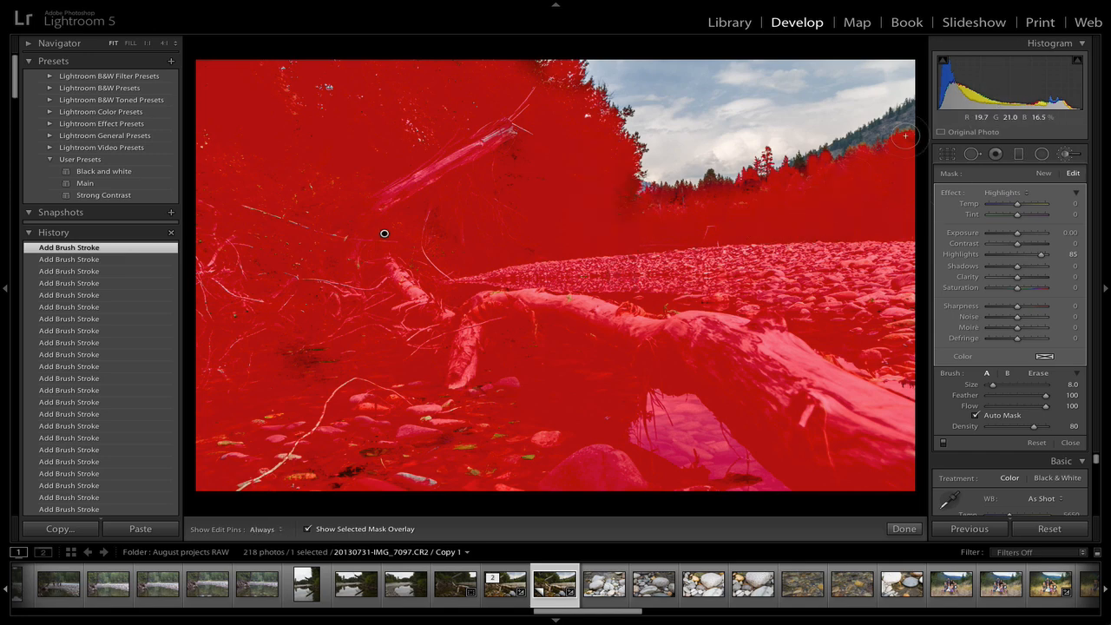
Select the highlights adjustment pin, delete the adjustment and undo the deletion
{"action": "left_click", "coordinate": [1045, 173]}
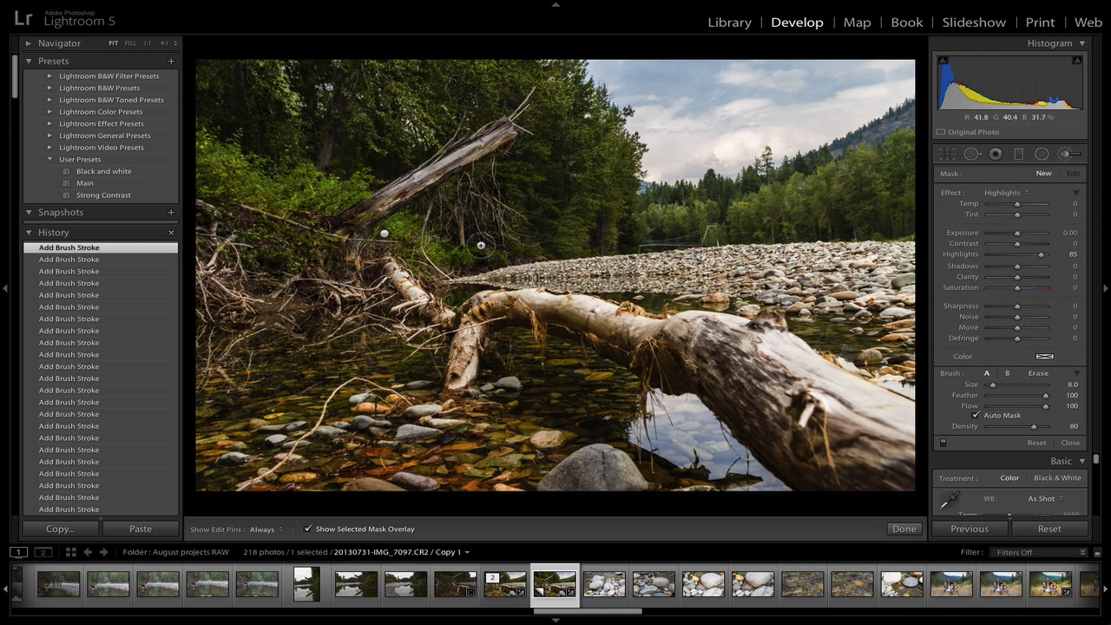
{"action": "mouse_move", "coordinate": [384, 237]}
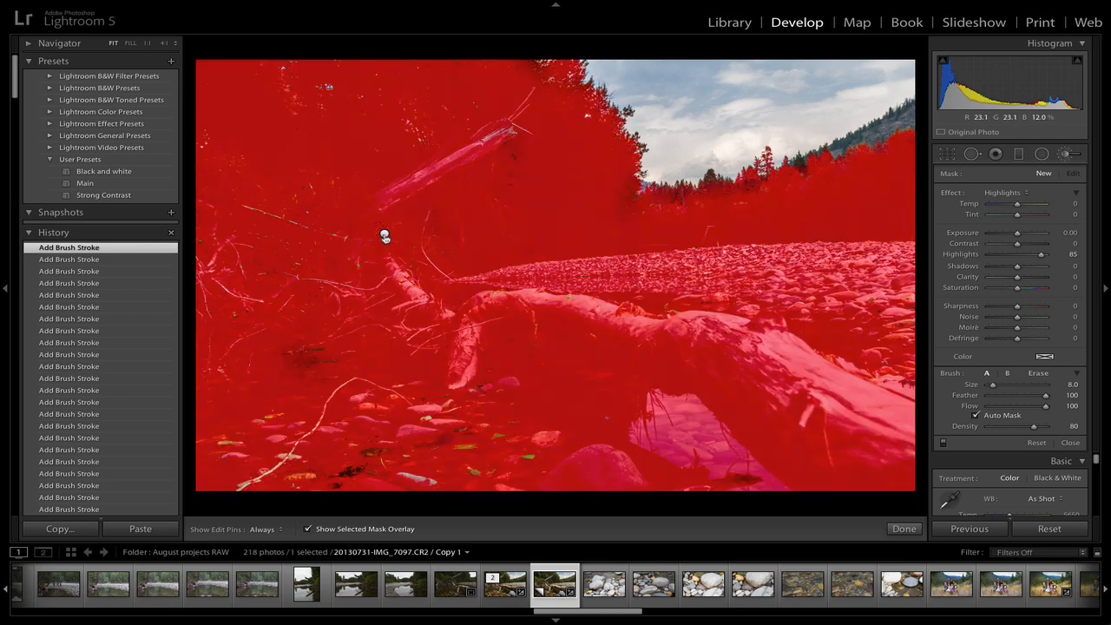
{"action": "left_click", "coordinate": [384, 235]}
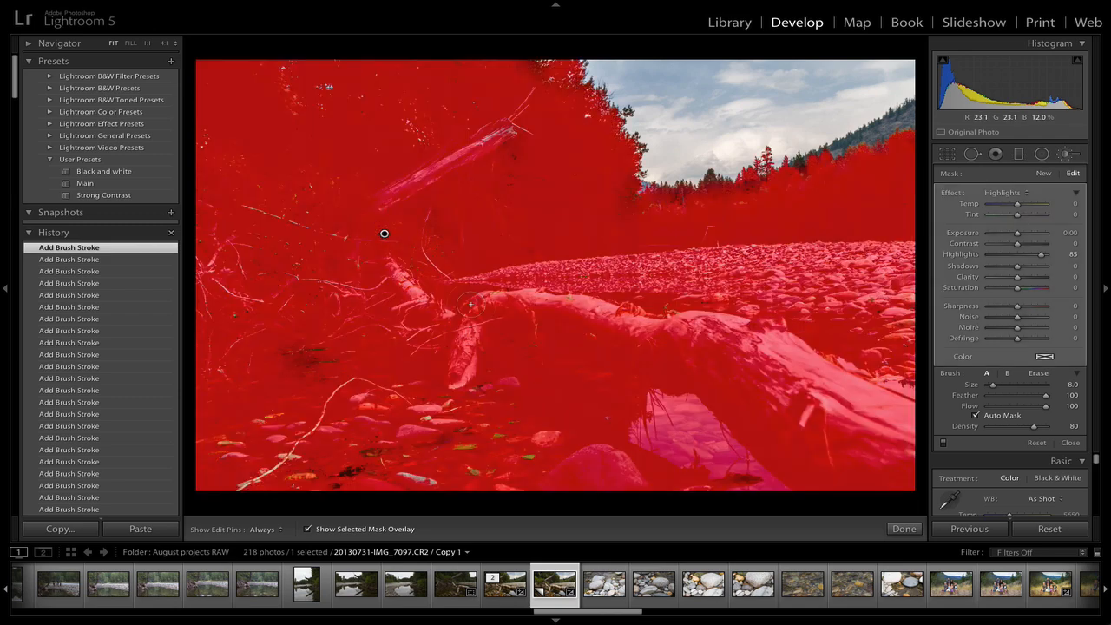
{"action": "key", "text": "Delete"}
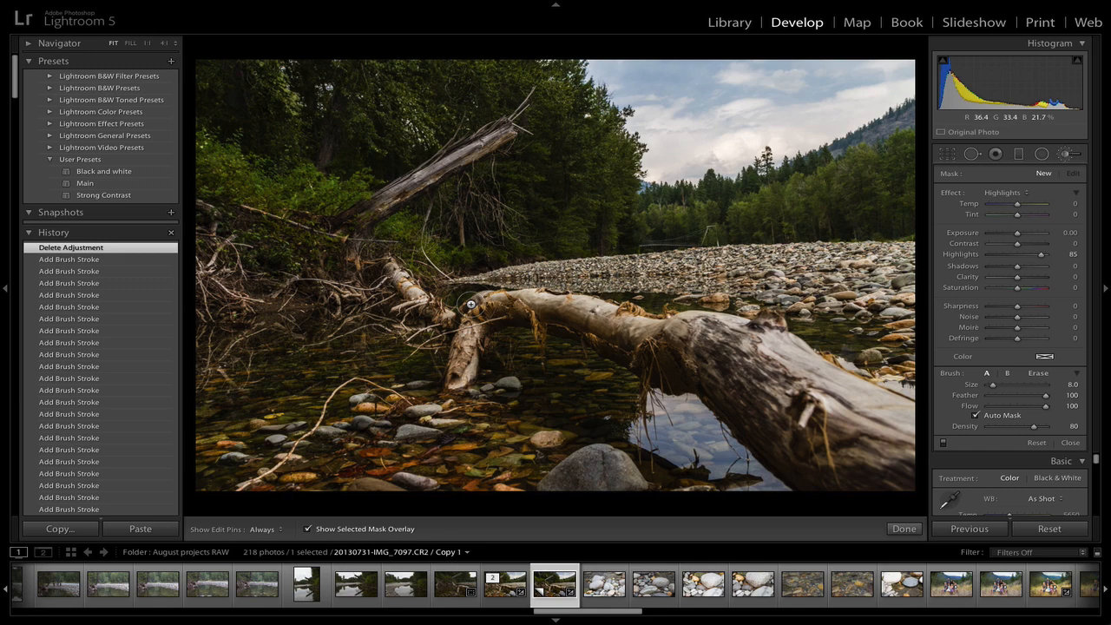
{"action": "key", "text": "ctrl+z"}
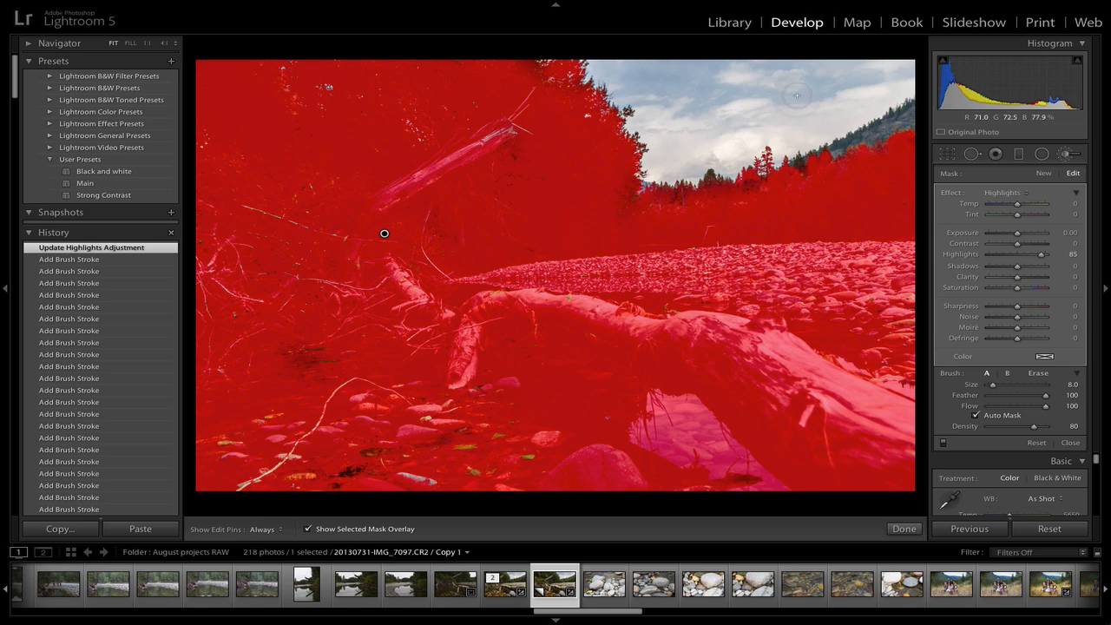
Toggle the mask overlay to review the highlights mask, and delete and restore the adjustment once more
{"action": "key", "text": "o"}
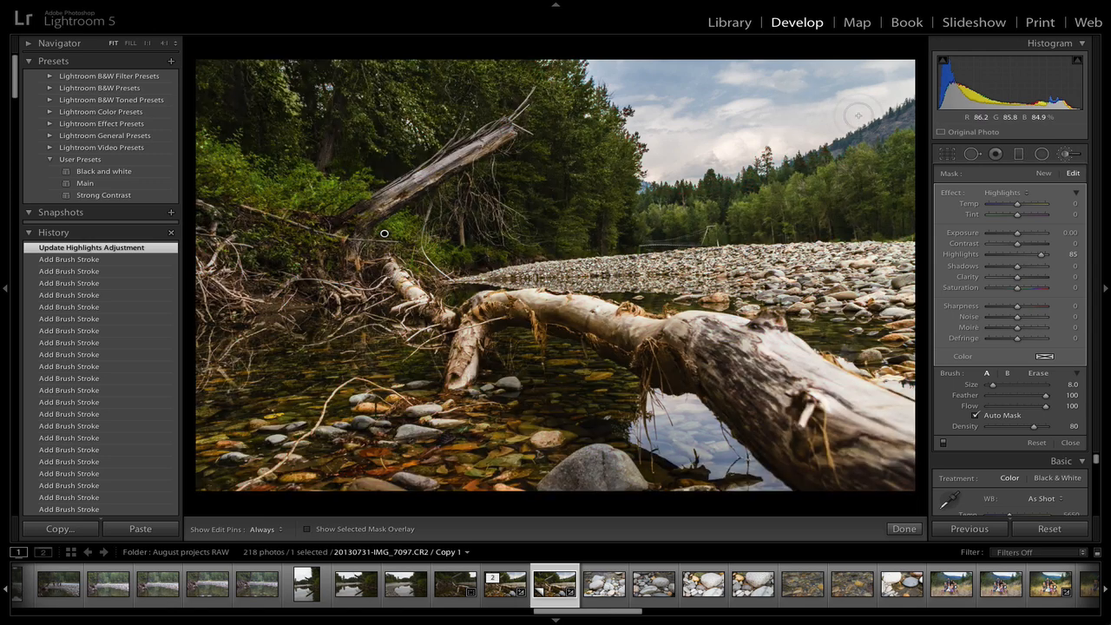
{"action": "key", "text": "ctrl+z"}
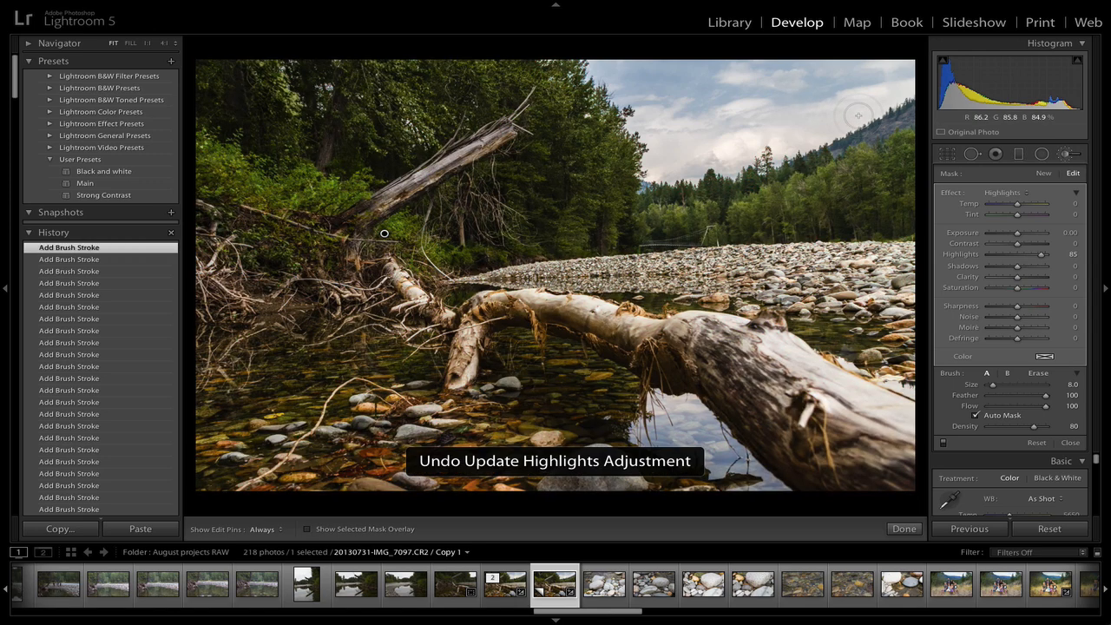
{"action": "key", "text": "ctrl+z"}
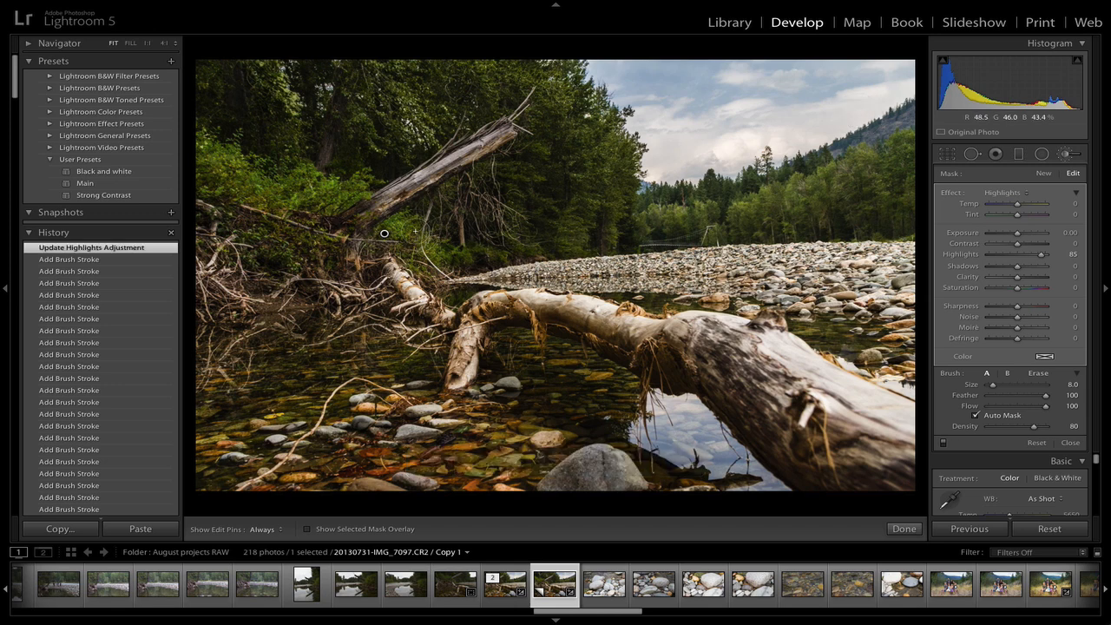
{"action": "key", "text": "o"}
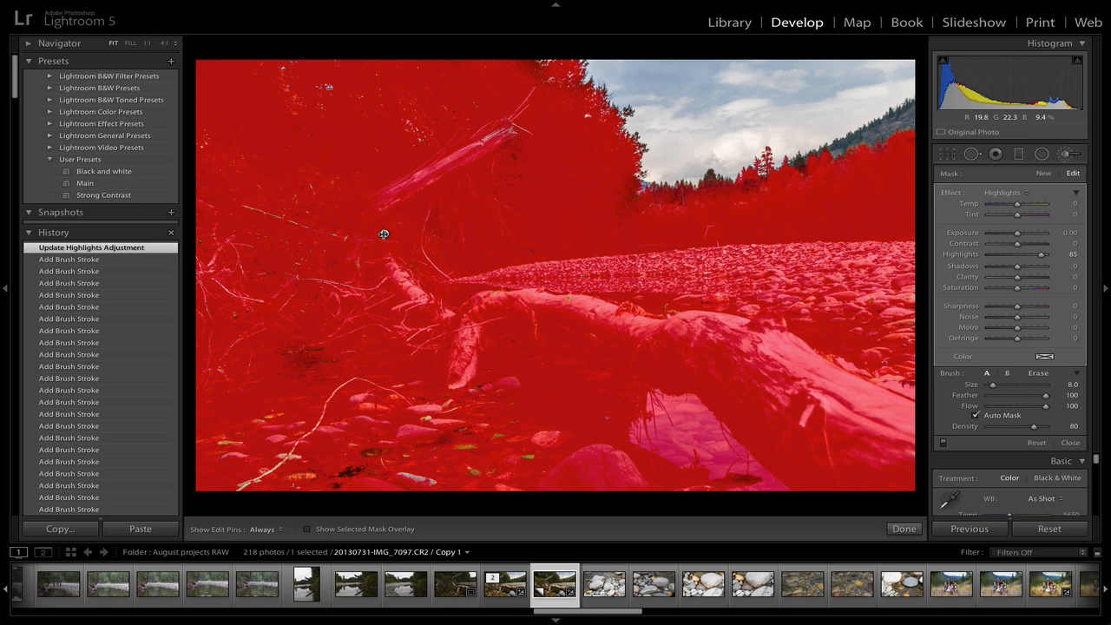
{"action": "key", "text": "o"}
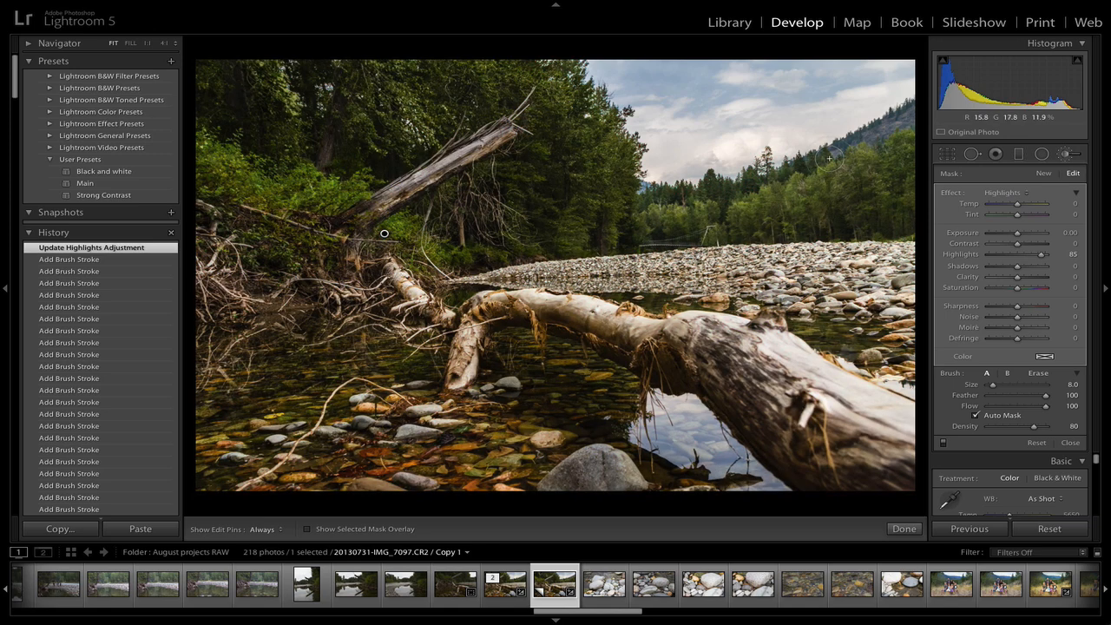
{"action": "key", "text": "Delete"}
{"action": "key", "text": "ctrl+z"}
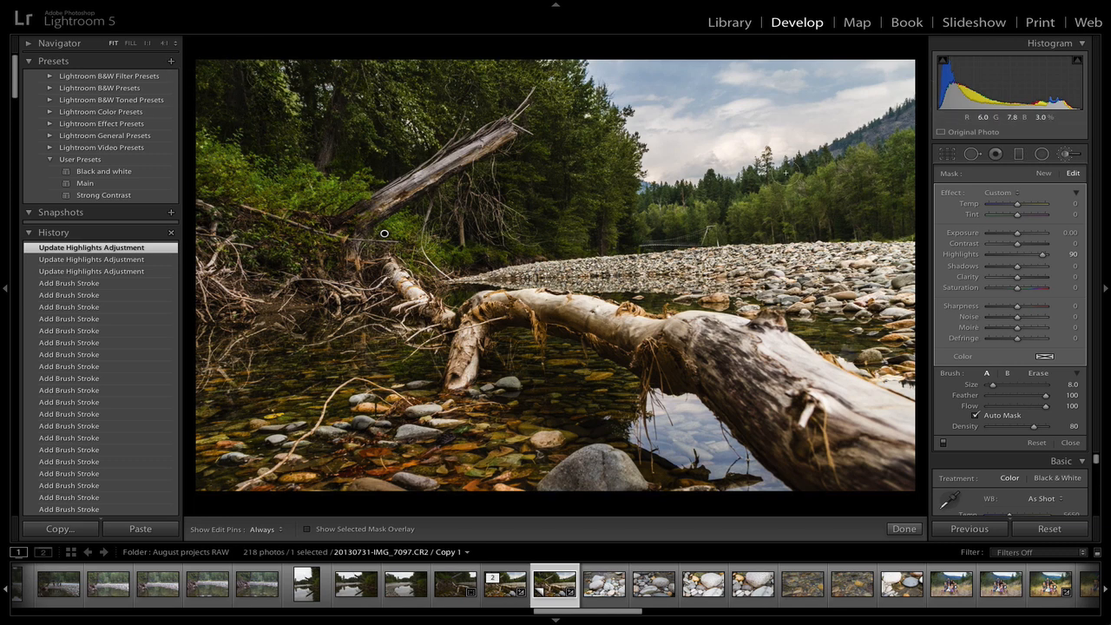
Start a new Burn (Darken) mask at brush size 7 and paint it over the distant hillside and treeline
{"action": "left_click", "coordinate": [1018, 194]}
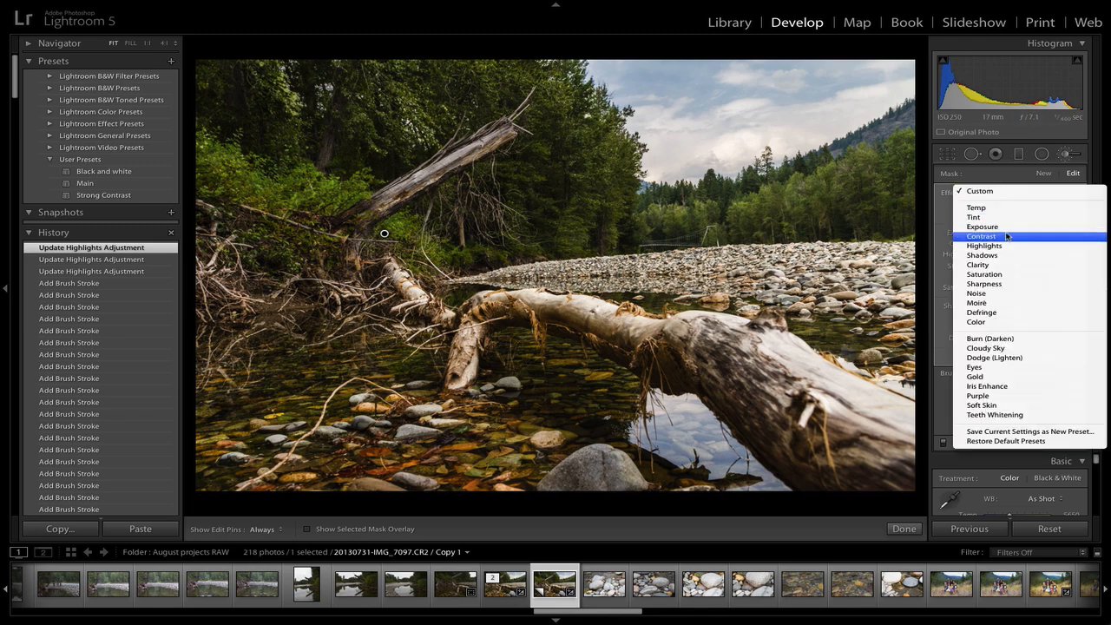
{"action": "left_click", "coordinate": [990, 339]}
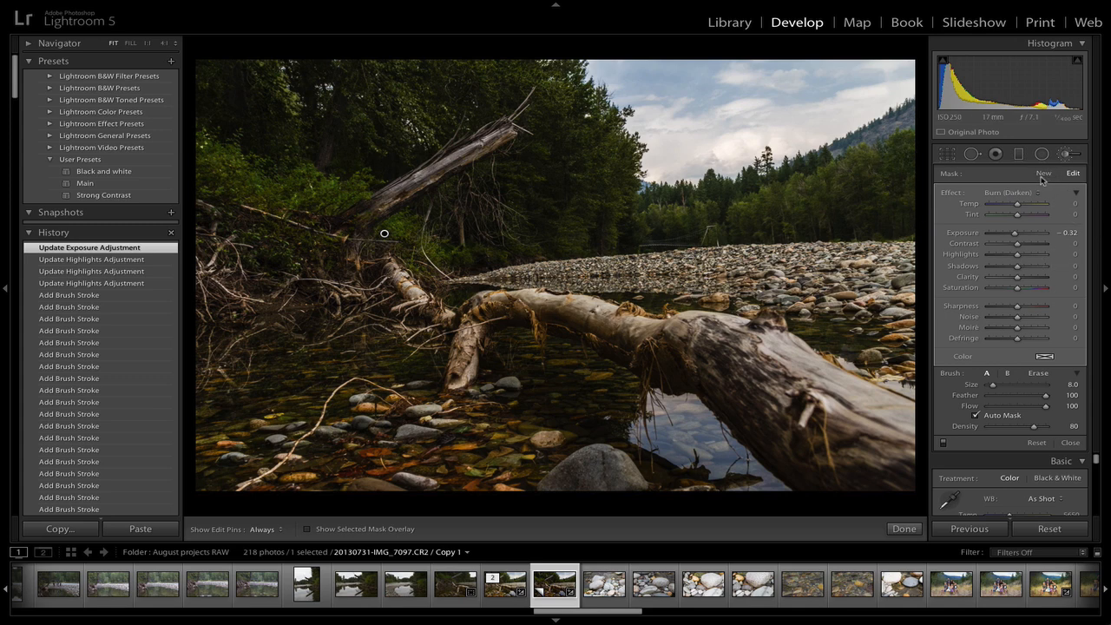
{"action": "key", "text": "ctrl+z"}
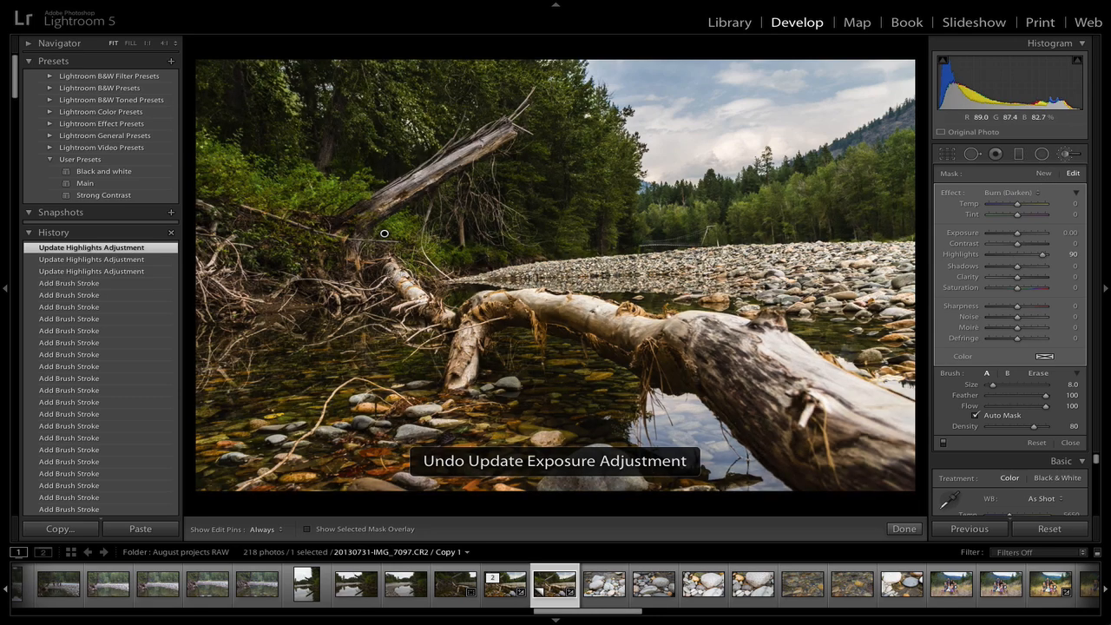
{"action": "left_click", "coordinate": [1039, 192]}
{"action": "left_click", "coordinate": [1039, 192]}
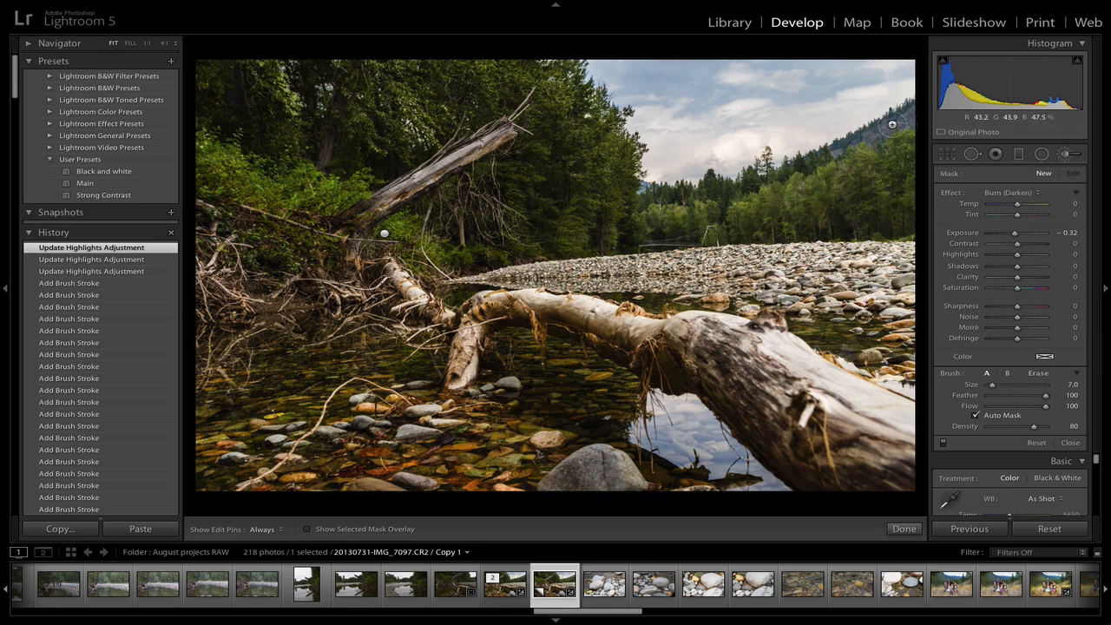
{"action": "key", "text": "bracketleft"}
{"action": "key", "text": "h"}
{"action": "mouse_move", "coordinate": [887, 127]}
{"action": "left_mouse_down"}
{"action": "mouse_move", "coordinate": [813, 156]}
{"action": "mouse_move", "coordinate": [824, 156]}
{"action": "left_mouse_up"}
{"action": "key", "text": "h"}
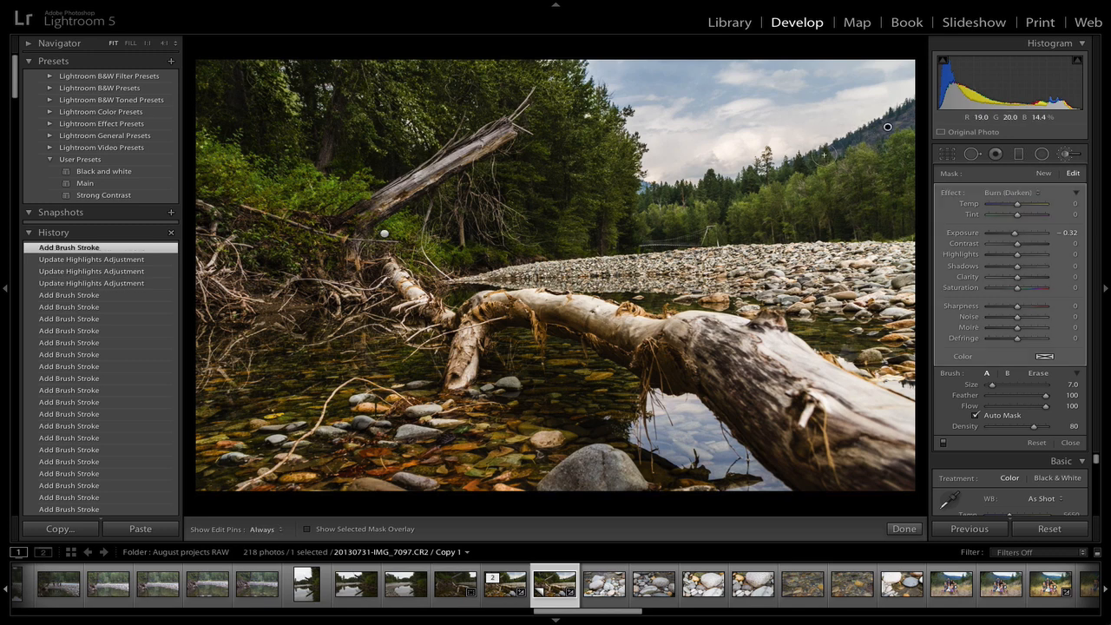
{"action": "key", "text": "h"}
{"action": "left_click_drag", "start_coordinate": [806, 233], "coordinate": [638, 205]}
{"action": "key", "text": "h"}
{"action": "left_click", "coordinate": [1047, 176]}
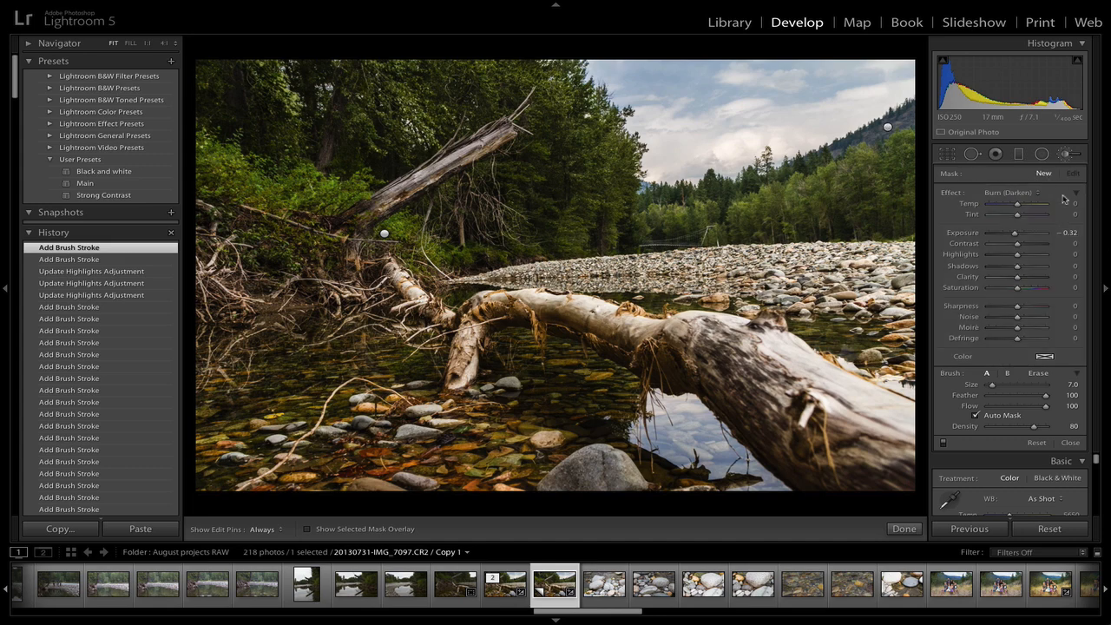
Switch the brush effect to Dodge (Lighten), enlarge the brush to size 11 and dab it onto the upper-left forest
{"action": "left_click", "coordinate": [1040, 197]}
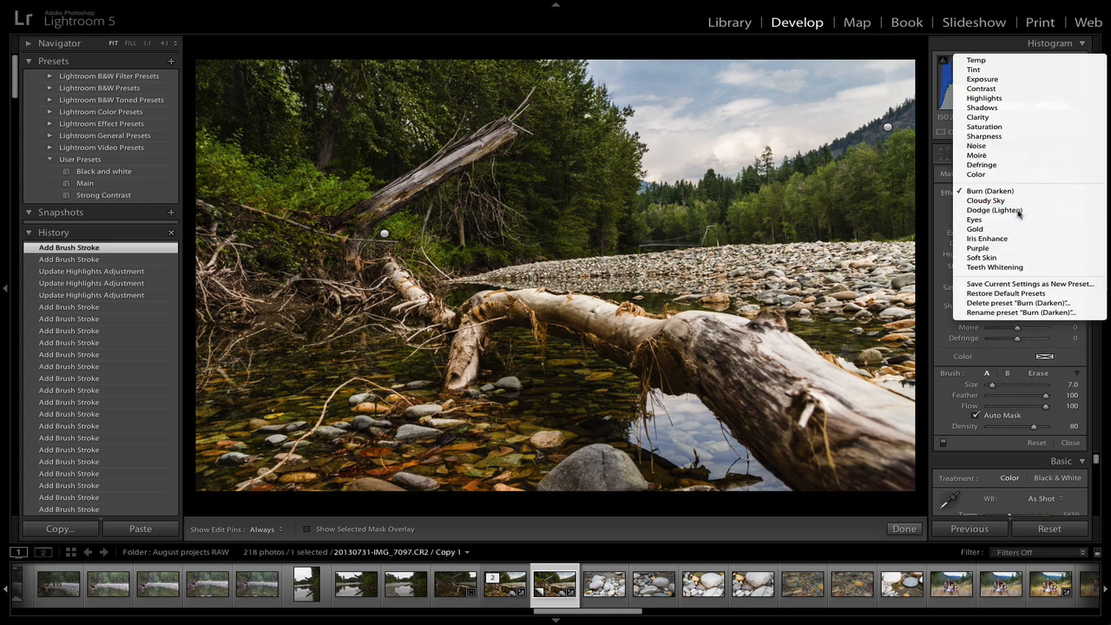
{"action": "left_click", "coordinate": [1012, 199]}
{"action": "key", "text": "bracketright"}
{"action": "key", "text": "bracketright"}
{"action": "key", "text": "bracketright"}
{"action": "key", "text": "bracketright"}
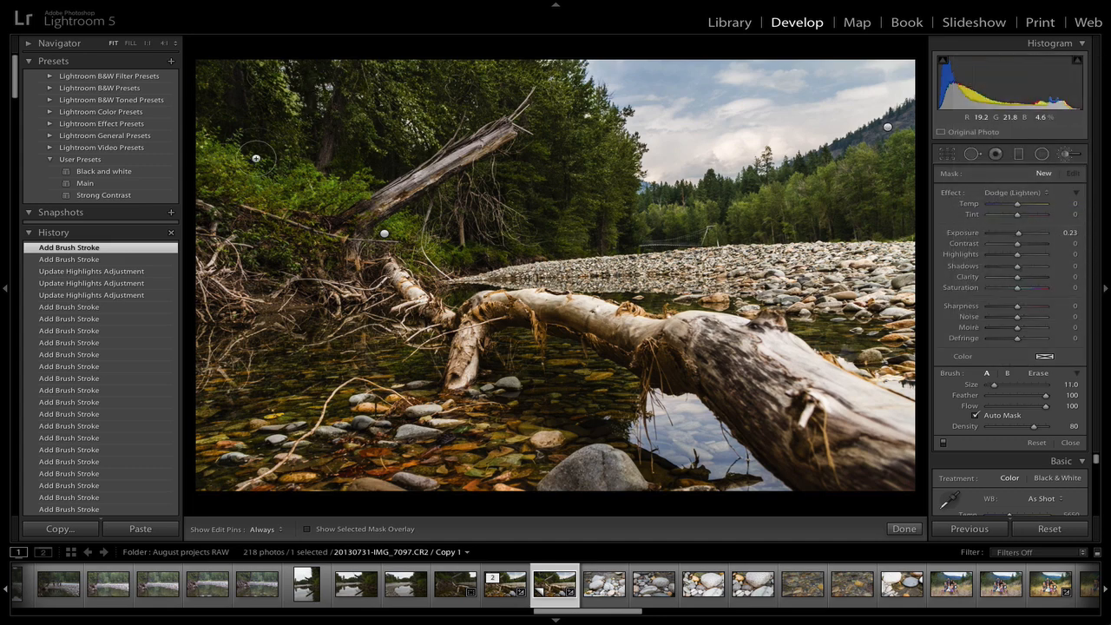
{"action": "key", "text": "h"}
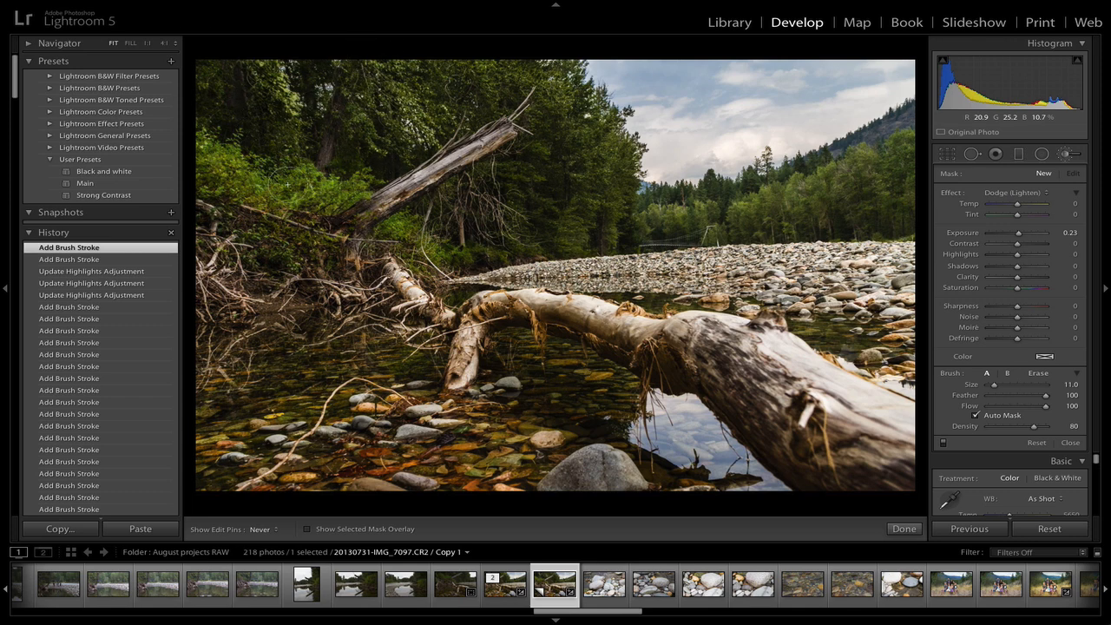
{"action": "key", "text": "h"}
{"action": "left_click", "coordinate": [256, 161]}
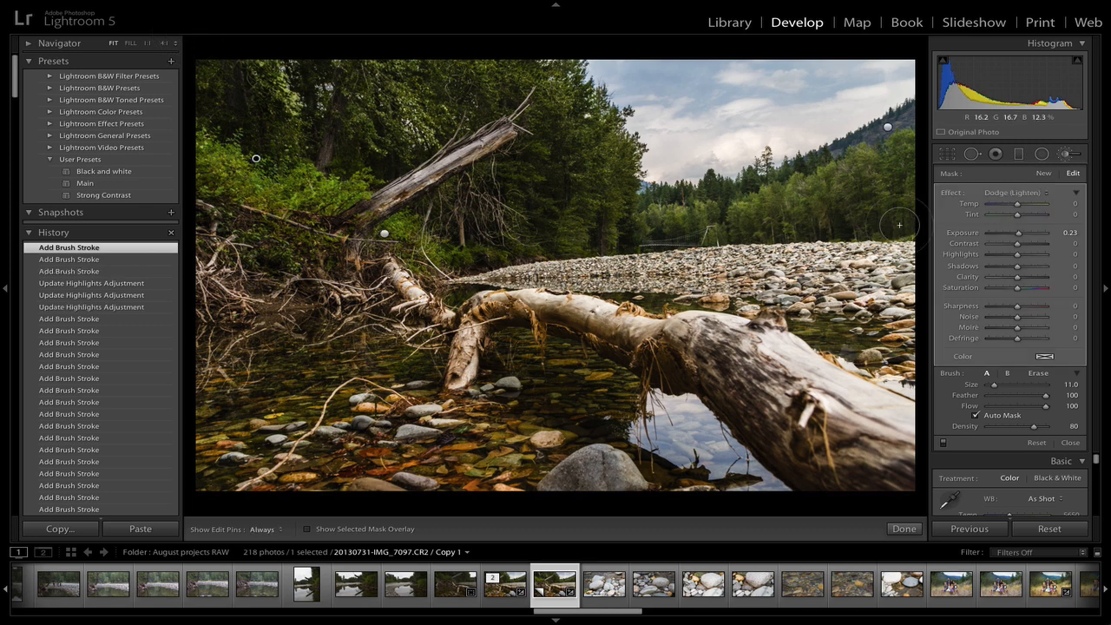
Start a new Burn (Darken) mask at brush size 6 and paint it along the distant treeline on the right
{"action": "left_click", "coordinate": [1049, 193]}
{"action": "left_click", "coordinate": [1029, 174]}
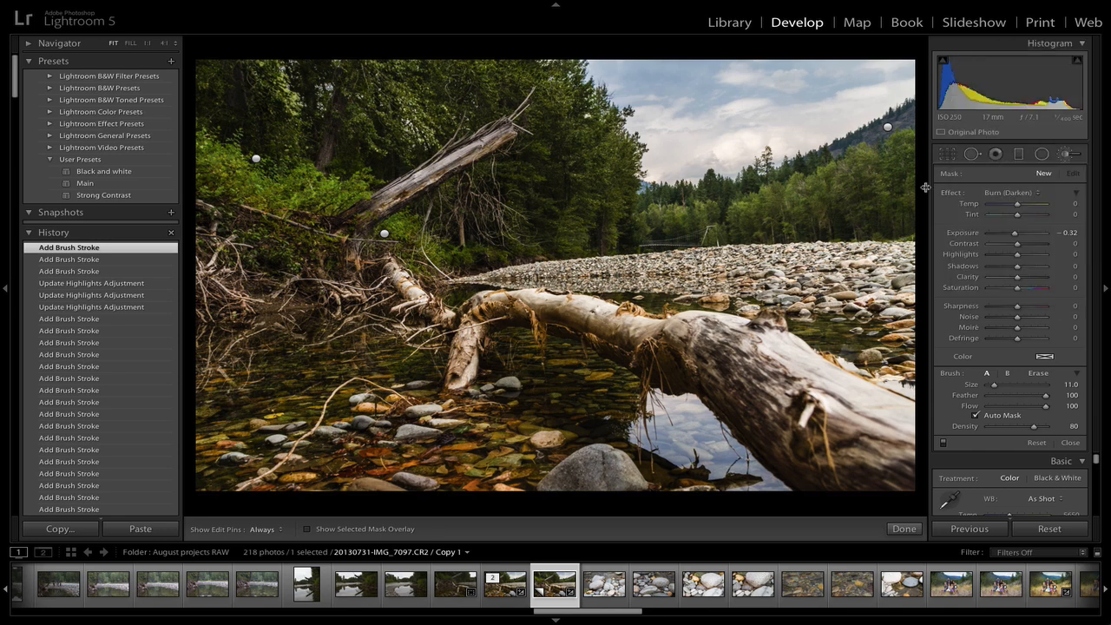
{"action": "scroll", "coordinate": [874, 185], "scroll_direction": "down", "scroll_amount": 5}
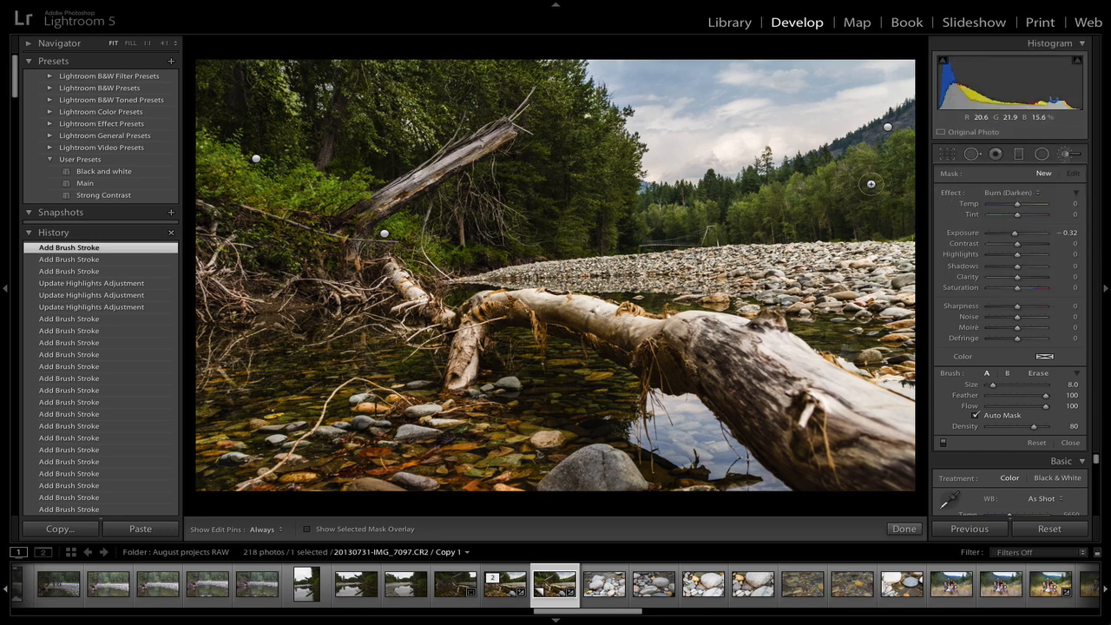
{"action": "key", "text": "h"}
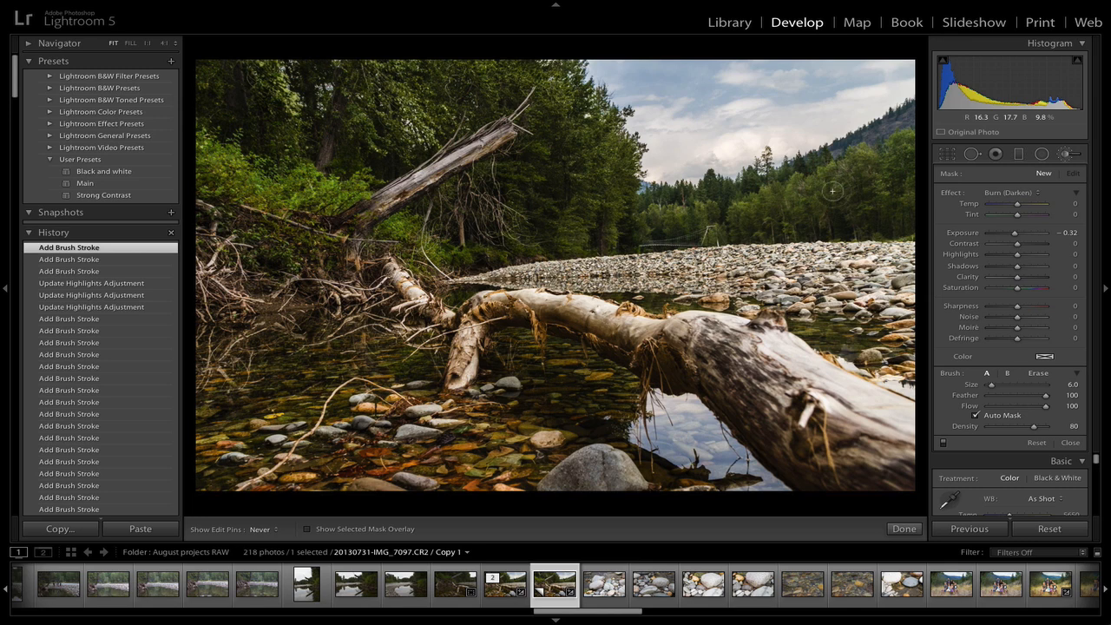
{"action": "mouse_move", "coordinate": [833, 191]}
{"action": "left_mouse_down"}
{"action": "mouse_move", "coordinate": [874, 197]}
{"action": "mouse_move", "coordinate": [848, 214]}
{"action": "mouse_move", "coordinate": [929, 198]}
{"action": "left_mouse_up"}
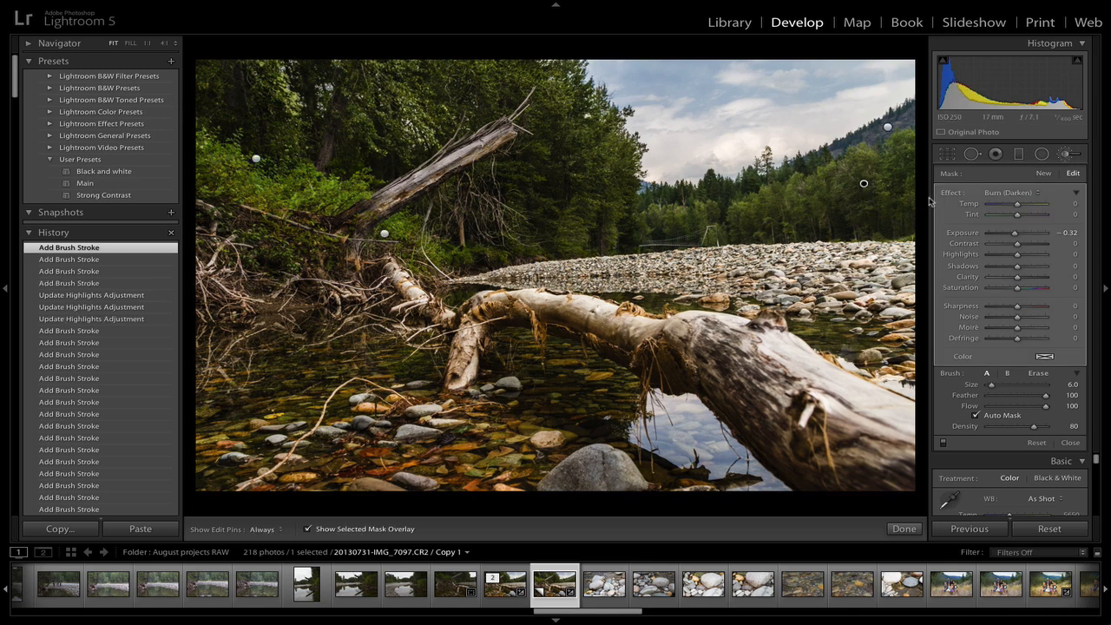
Show the burn mask overlay and erase the mask from the band across the left forest
{"action": "mouse_move", "coordinate": [865, 181]}
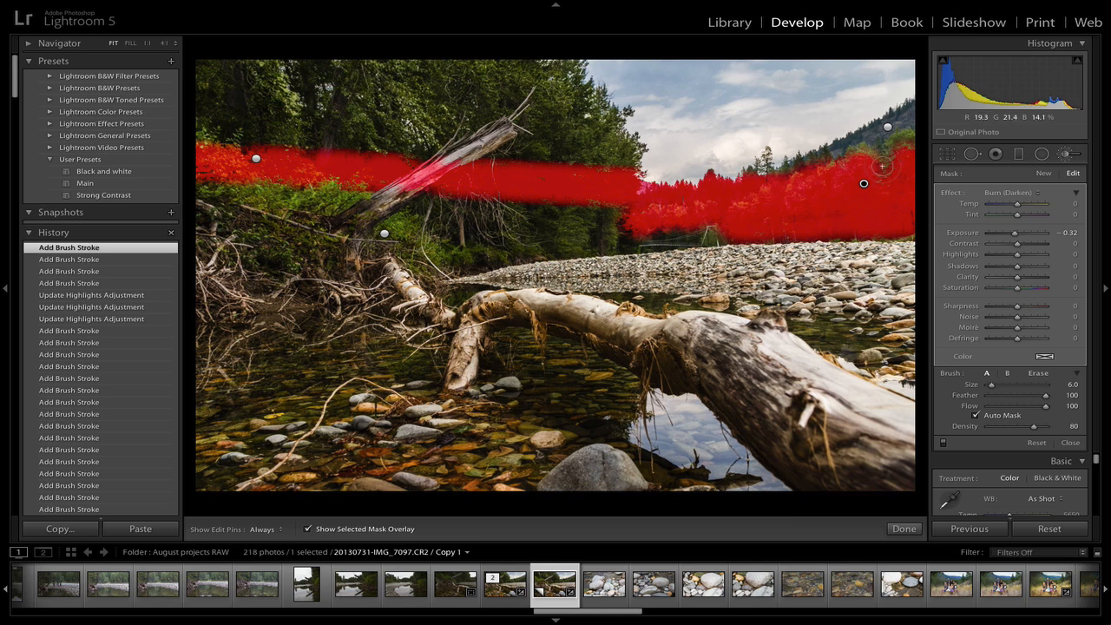
{"action": "key", "text": "h"}
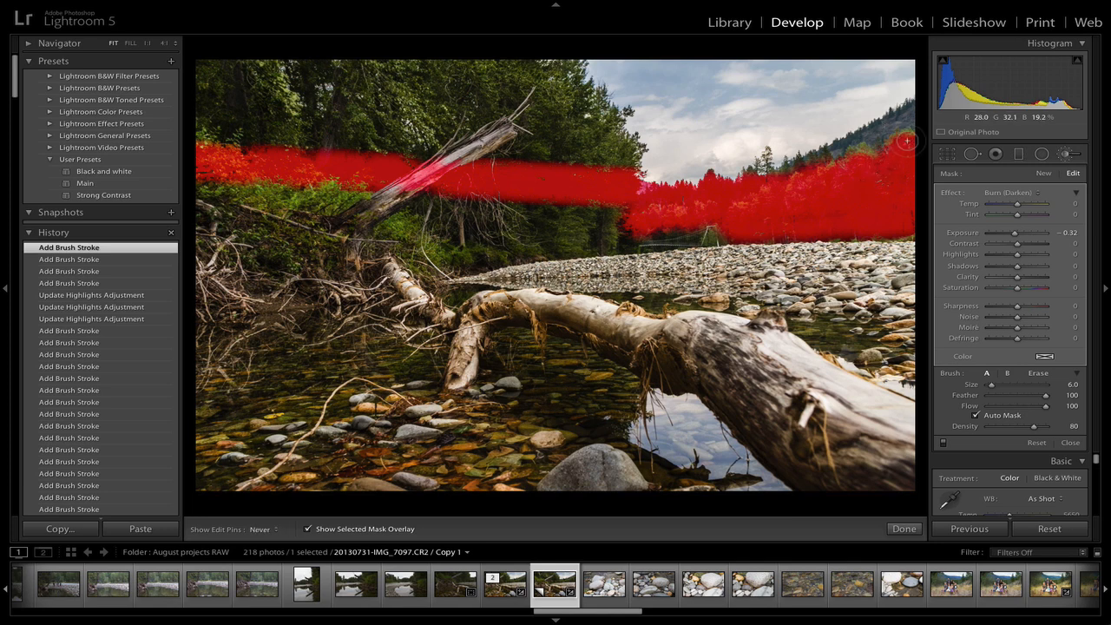
{"action": "key", "text": "h"}
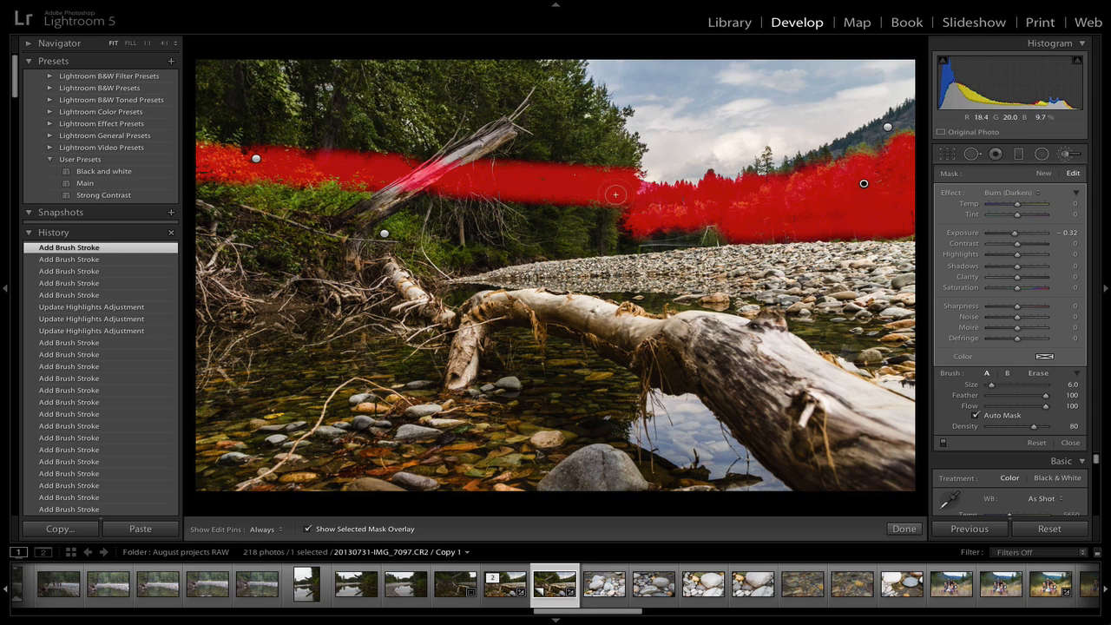
{"action": "key", "text": "alt"}
{"action": "mouse_move", "coordinate": [615, 220]}
{"action": "left_mouse_down"}
{"action": "mouse_move", "coordinate": [629, 164]}
{"action": "mouse_move", "coordinate": [613, 167]}
{"action": "mouse_move", "coordinate": [625, 175]}
{"action": "mouse_move", "coordinate": [582, 161]}
{"action": "mouse_move", "coordinate": [575, 190]}
{"action": "mouse_move", "coordinate": [552, 207]}
{"action": "mouse_move", "coordinate": [518, 198]}
{"action": "mouse_move", "coordinate": [560, 186]}
{"action": "mouse_move", "coordinate": [508, 212]}
{"action": "mouse_move", "coordinate": [514, 193]}
{"action": "mouse_move", "coordinate": [474, 207]}
{"action": "mouse_move", "coordinate": [532, 166]}
{"action": "mouse_move", "coordinate": [500, 165]}
{"action": "mouse_move", "coordinate": [461, 184]}
{"action": "mouse_move", "coordinate": [434, 178]}
{"action": "mouse_move", "coordinate": [397, 201]}
{"action": "mouse_move", "coordinate": [406, 180]}
{"action": "mouse_move", "coordinate": [387, 162]}
{"action": "mouse_move", "coordinate": [349, 165]}
{"action": "mouse_move", "coordinate": [368, 149]}
{"action": "mouse_move", "coordinate": [290, 174]}
{"action": "mouse_move", "coordinate": [219, 170]}
{"action": "mouse_move", "coordinate": [198, 139]}
{"action": "mouse_move", "coordinate": [217, 141]}
{"action": "left_mouse_up"}
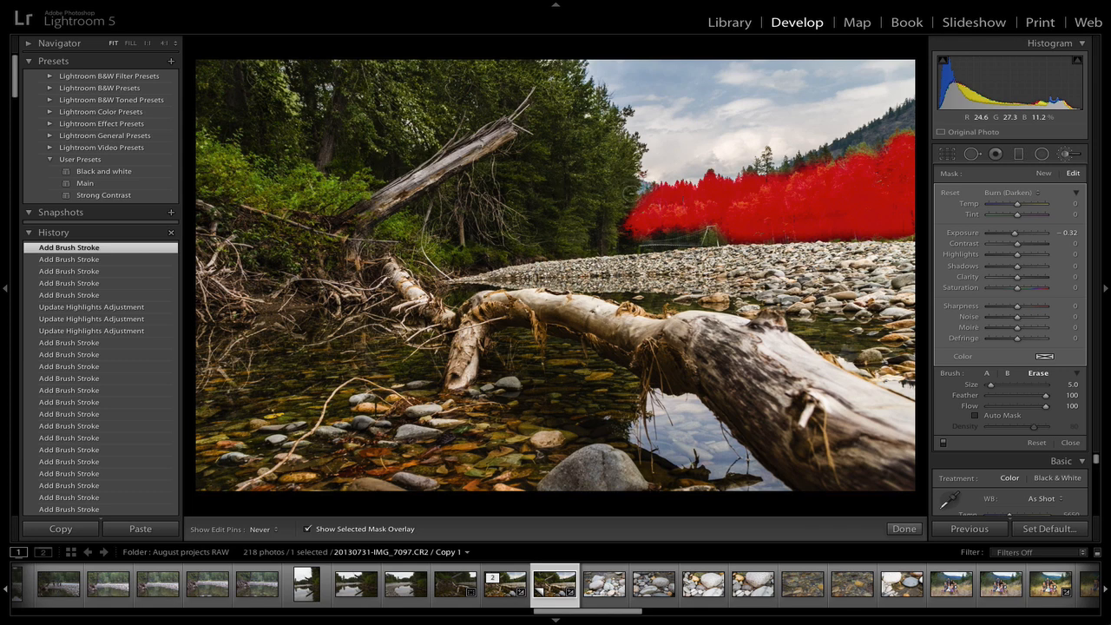
{"action": "left_click_drag", "start_coordinate": [631, 195], "coordinate": [608, 206]}
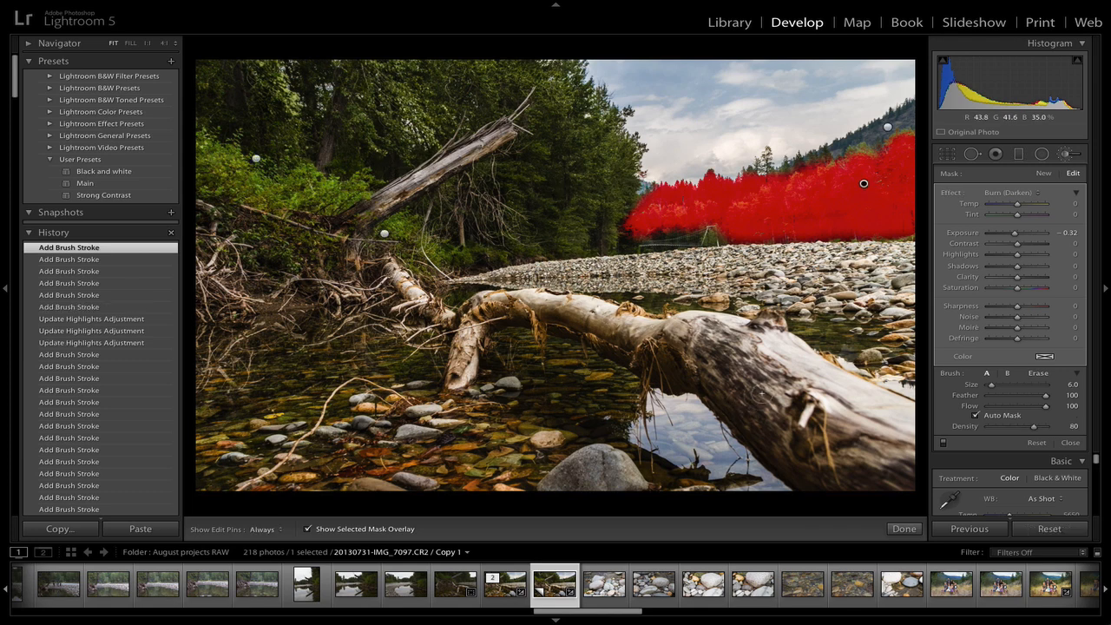
Start another Burn (Darken) mask at brush size 13 and paint it over the fallen log's trunk
{"action": "scroll", "coordinate": [763, 392], "scroll_direction": "up", "scroll_amount": 5}
{"action": "left_click", "coordinate": [1044, 173]}
{"action": "left_click", "coordinate": [1038, 194]}
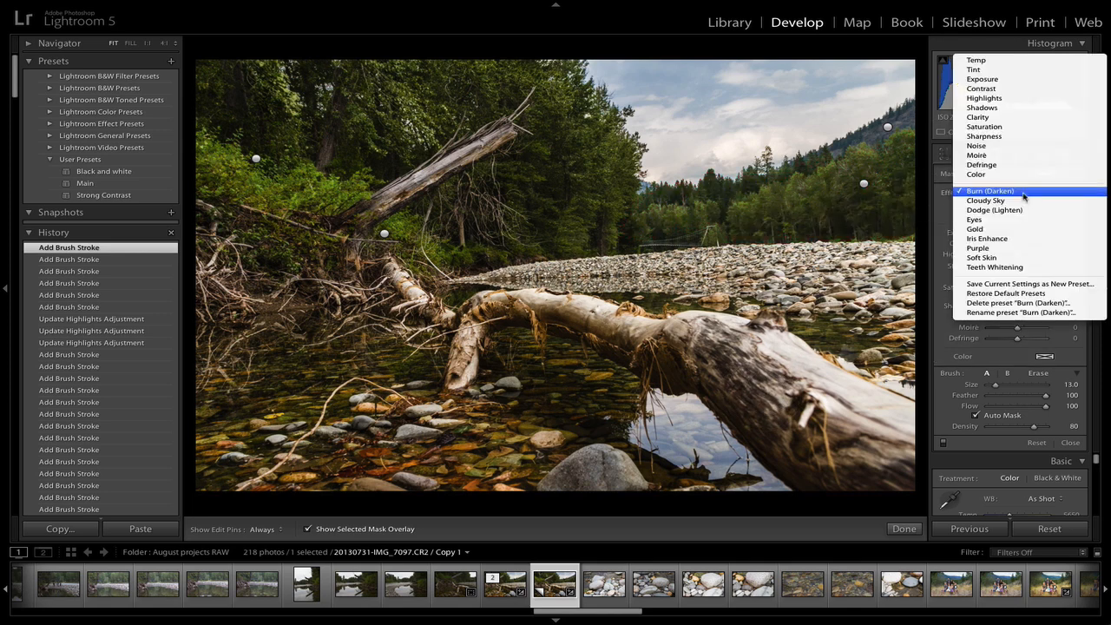
{"action": "left_click", "coordinate": [1023, 193]}
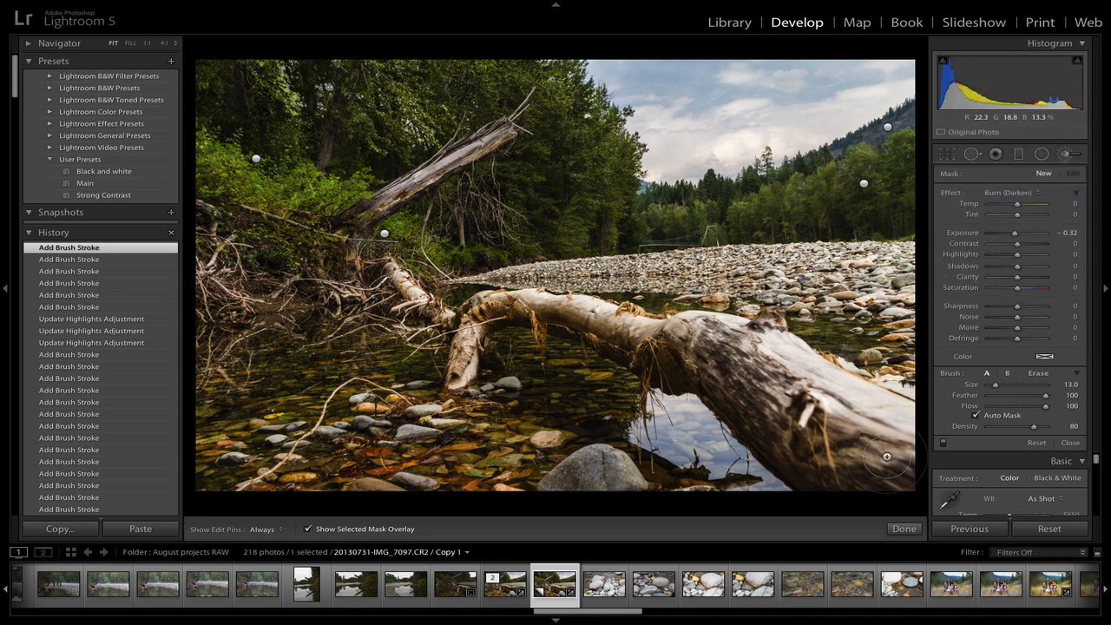
{"action": "key", "text": "h"}
{"action": "mouse_move", "coordinate": [886, 456]}
{"action": "left_mouse_down"}
{"action": "mouse_move", "coordinate": [771, 356]}
{"action": "mouse_move", "coordinate": [691, 325]}
{"action": "mouse_move", "coordinate": [664, 332]}
{"action": "mouse_move", "coordinate": [705, 348]}
{"action": "mouse_move", "coordinate": [839, 449]}
{"action": "mouse_move", "coordinate": [903, 487]}
{"action": "left_mouse_up"}
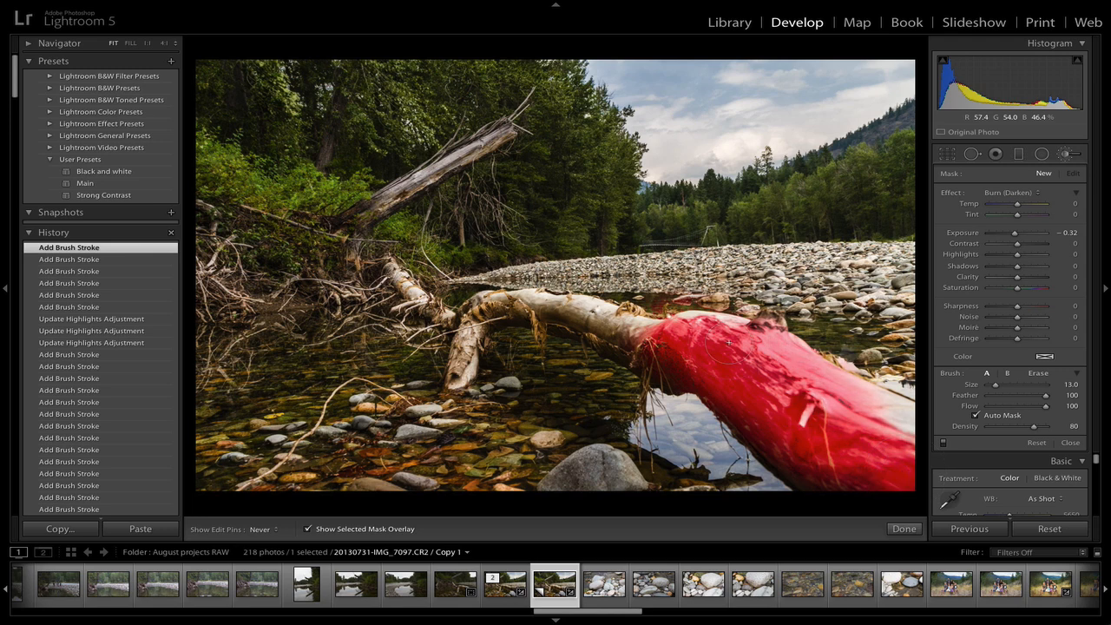
{"action": "mouse_move", "coordinate": [727, 344]}
{"action": "left_mouse_down"}
{"action": "mouse_move", "coordinate": [578, 314]}
{"action": "mouse_move", "coordinate": [594, 326]}
{"action": "mouse_move", "coordinate": [544, 298]}
{"action": "mouse_move", "coordinate": [489, 300]}
{"action": "mouse_move", "coordinate": [467, 304]}
{"action": "mouse_move", "coordinate": [481, 311]}
{"action": "mouse_move", "coordinate": [451, 382]}
{"action": "mouse_move", "coordinate": [384, 259]}
{"action": "left_mouse_up"}
Shrink the brush to size 8 and extend the log burn mask over its branches
{"action": "key", "text": "h"}
{"action": "key", "text": "bracketleft"}
{"action": "key", "text": "bracketleft"}
{"action": "key", "text": "bracketleft"}
{"action": "key", "text": "h"}
{"action": "key", "text": "h"}
{"action": "key", "text": "bracketright"}
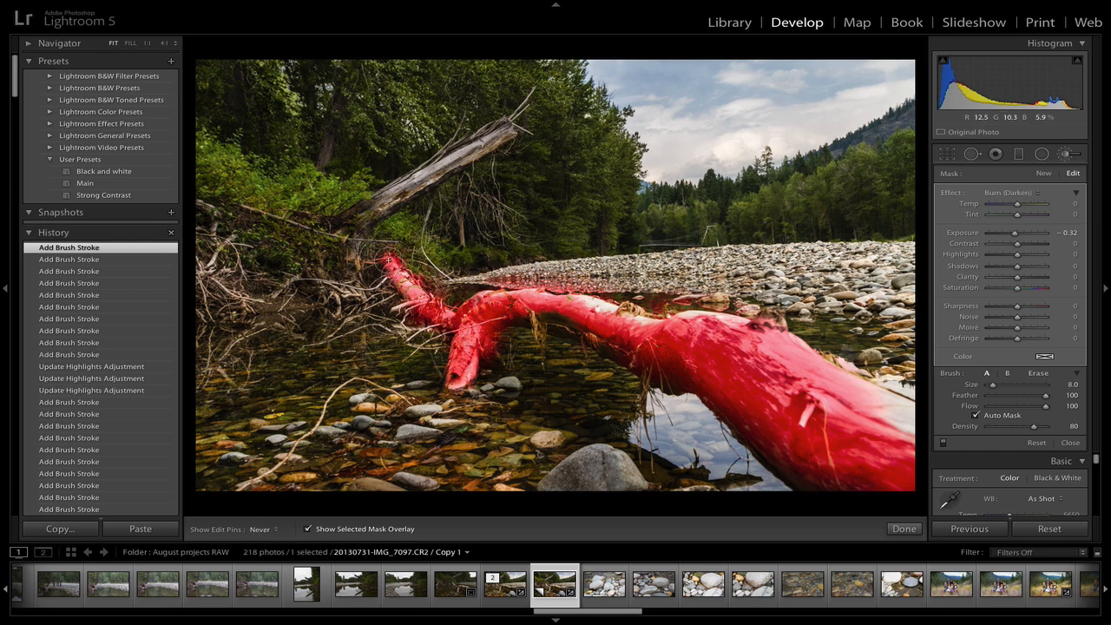
{"action": "left_click_drag", "start_coordinate": [453, 318], "coordinate": [457, 320]}
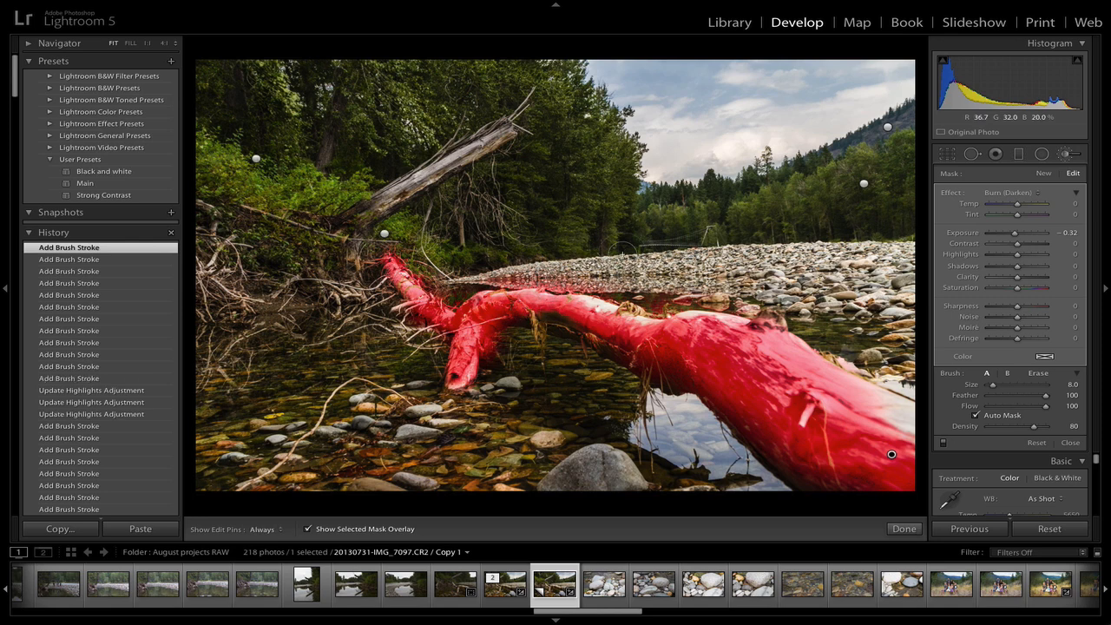
Erase the log burn mask where it spills onto the surrounding water and stones
{"action": "key", "text": "alt"}
{"action": "left_click_drag", "start_coordinate": [613, 290], "coordinate": [552, 282]}
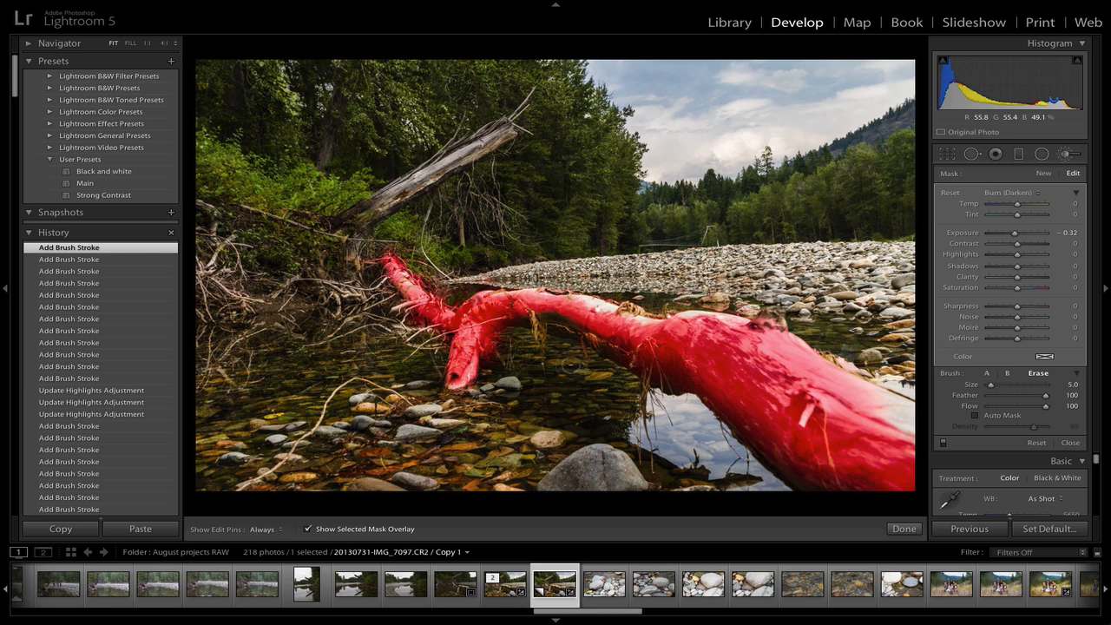
{"action": "left_click_drag", "start_coordinate": [508, 365], "coordinate": [504, 351]}
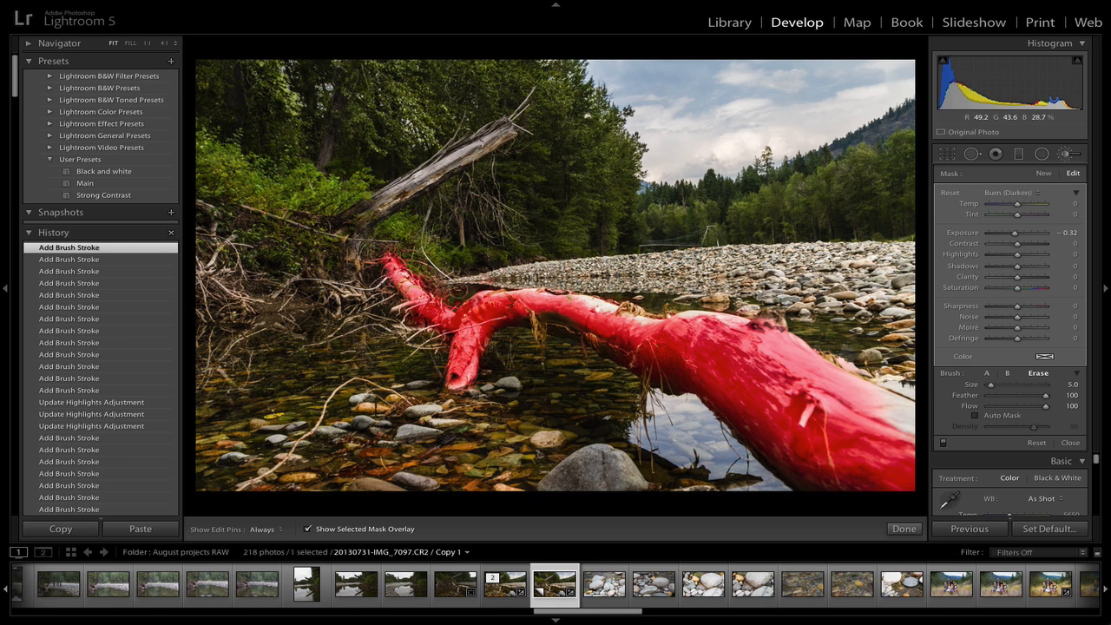
{"action": "left_click", "coordinate": [459, 288]}
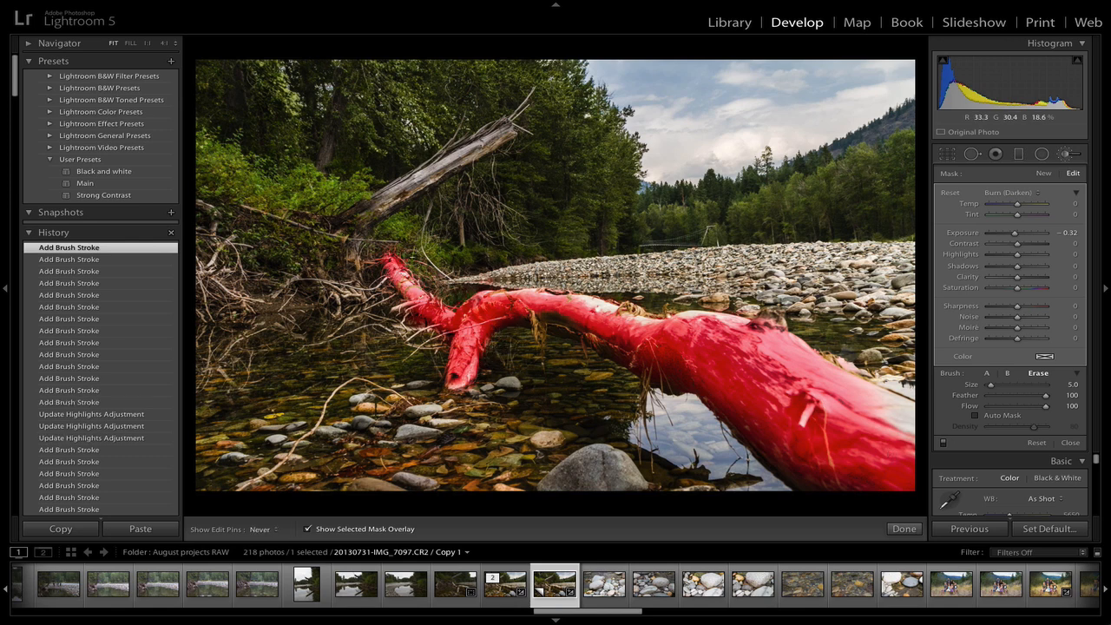
{"action": "mouse_move", "coordinate": [442, 358]}
{"action": "left_mouse_down"}
{"action": "mouse_move", "coordinate": [389, 335]}
{"action": "mouse_move", "coordinate": [442, 335]}
{"action": "left_mouse_up"}
{"action": "key", "text": "h"}
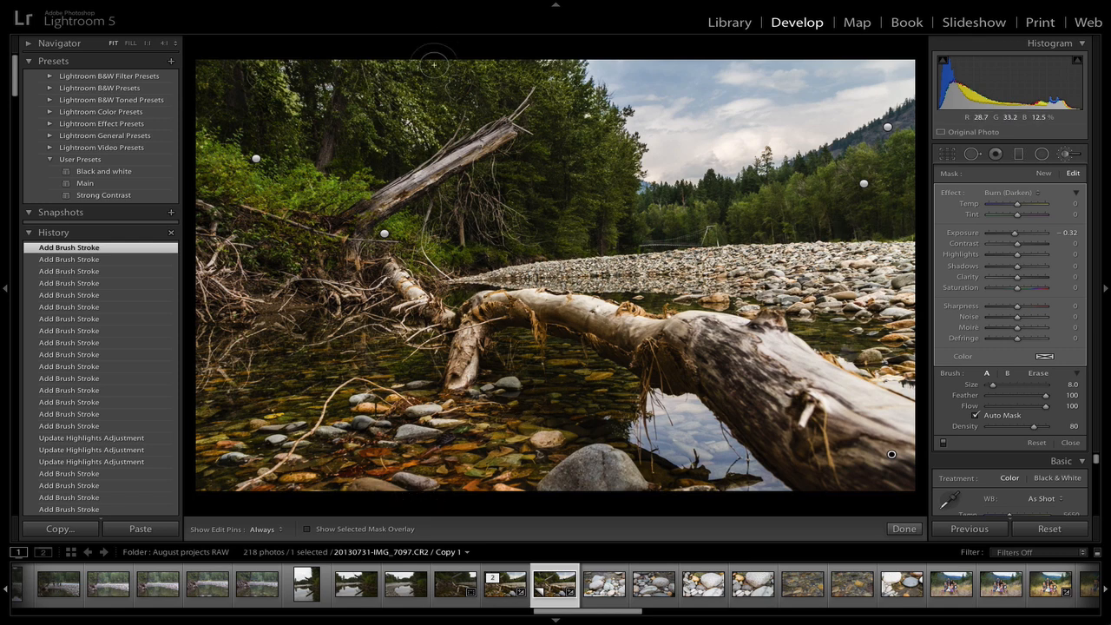
Reset the photo's develop settings and undo the reset
{"action": "left_click", "coordinate": [1049, 529]}
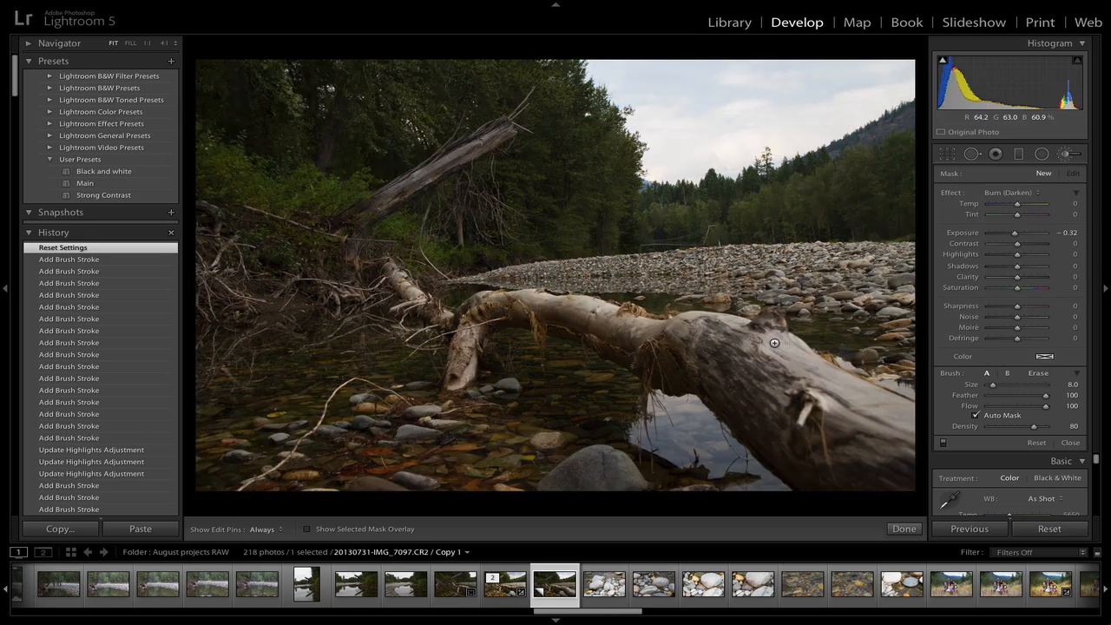
{"action": "key", "text": "ctrl+z"}
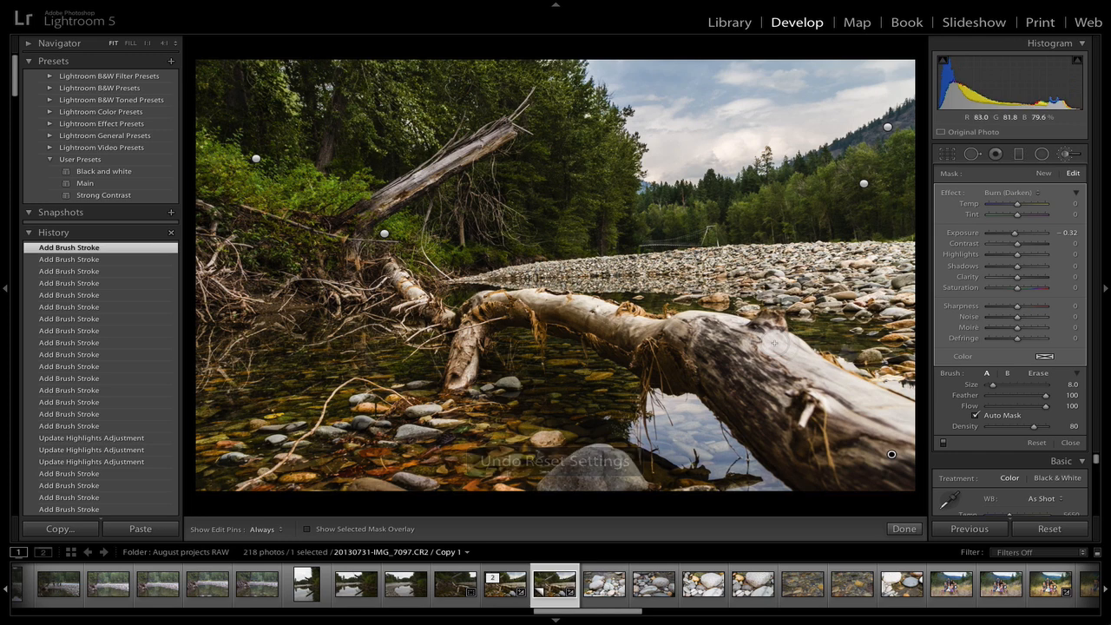